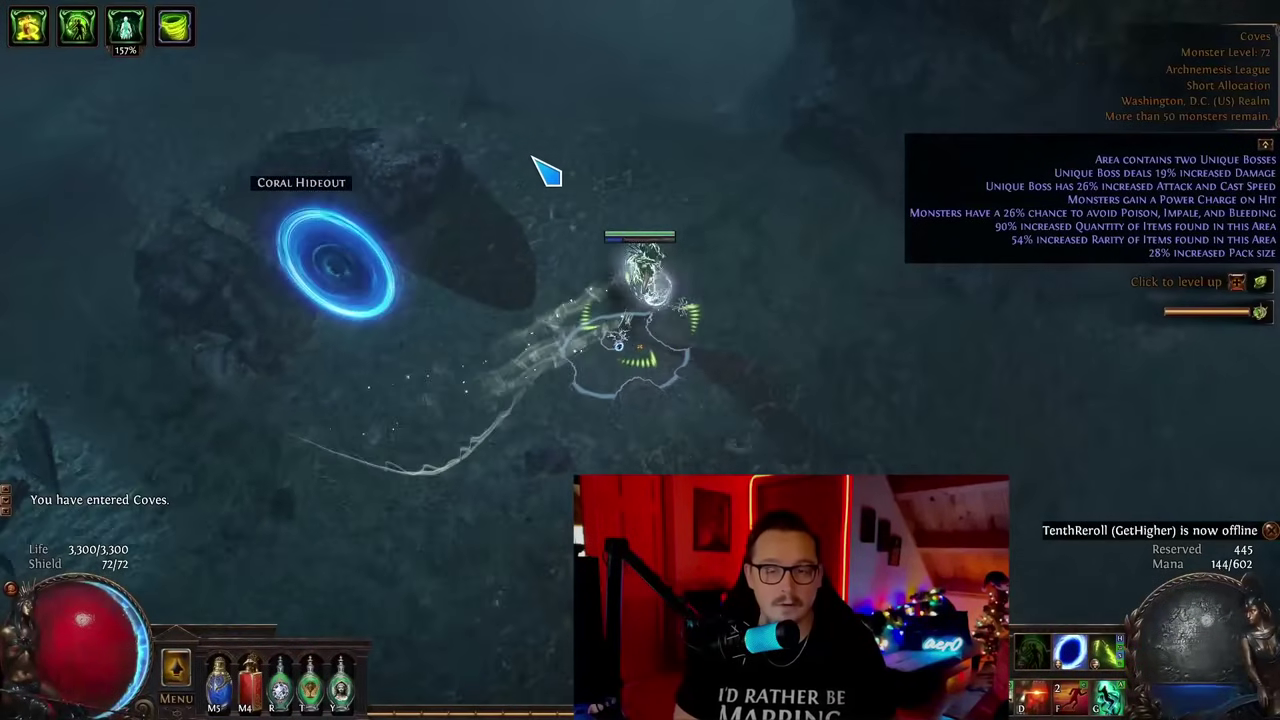
Advance from the Coral Hideout portal into the Coves map and attack the first monster packs along the way.
left_click_drag(533, 157, 696, 128)
right_click(606, 112)
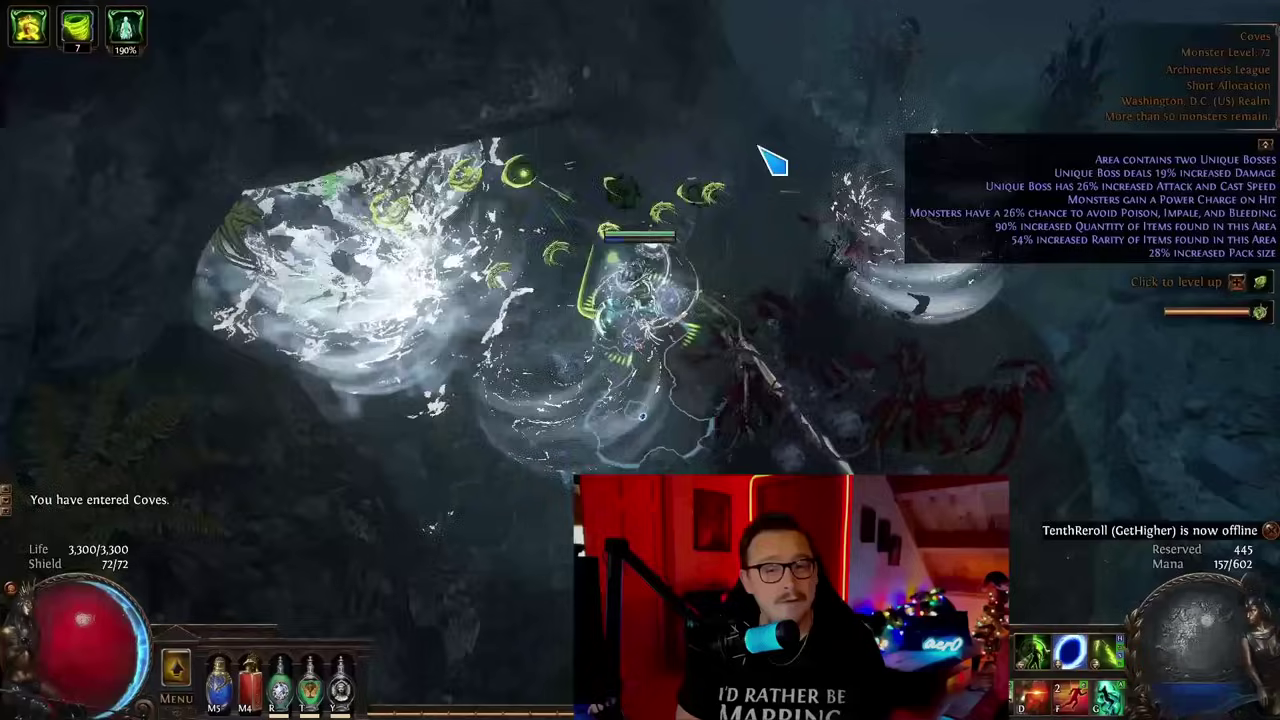
left_click_drag(758, 147, 680, 106)
right_click(640, 135)
right_click(430, 184)
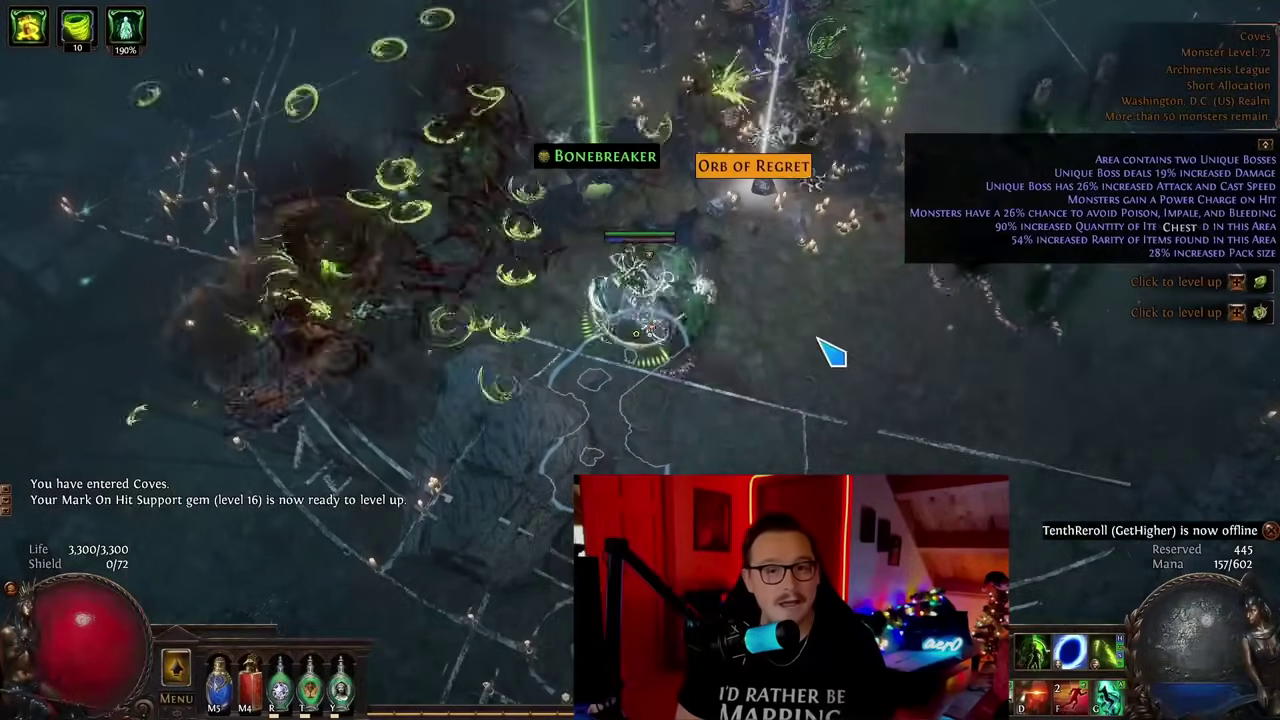
Collect the Orb of Regret and attack the monsters gathered near the Bonebreaker drop.
right_click(822, 338)
left_click(762, 172)
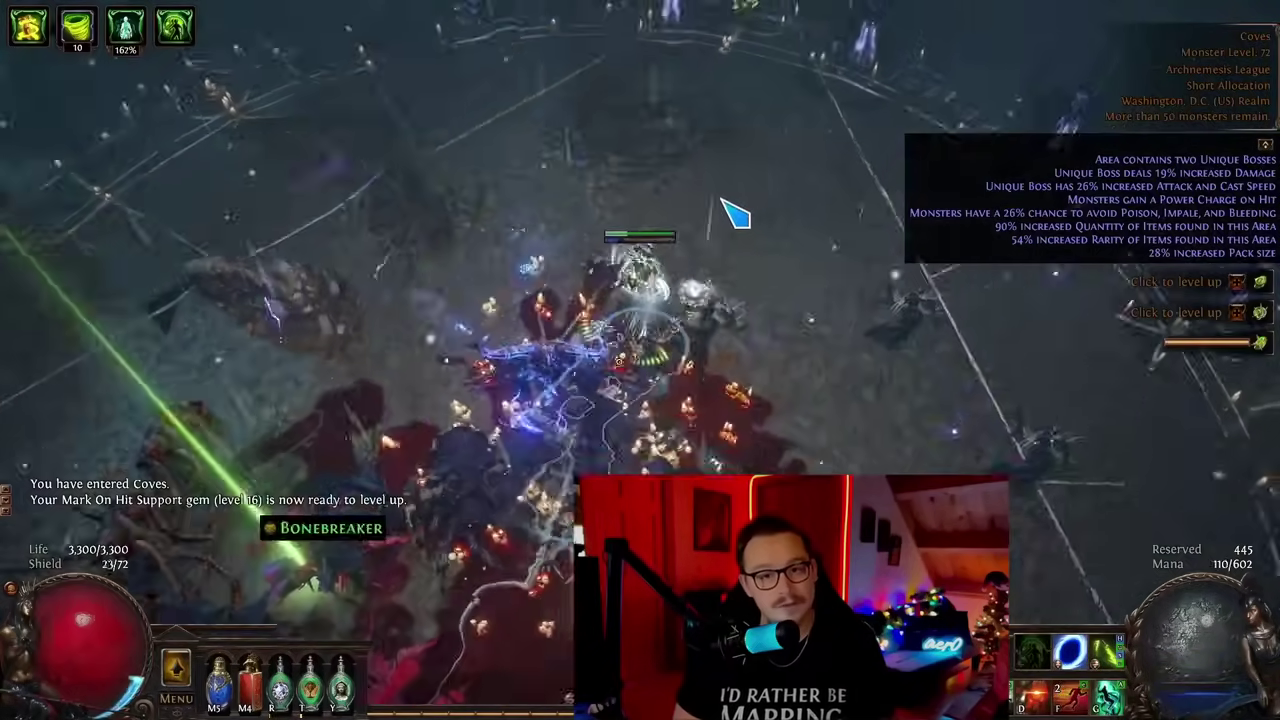
left_click(721, 198)
right_click(549, 374)
left_click(780, 354)
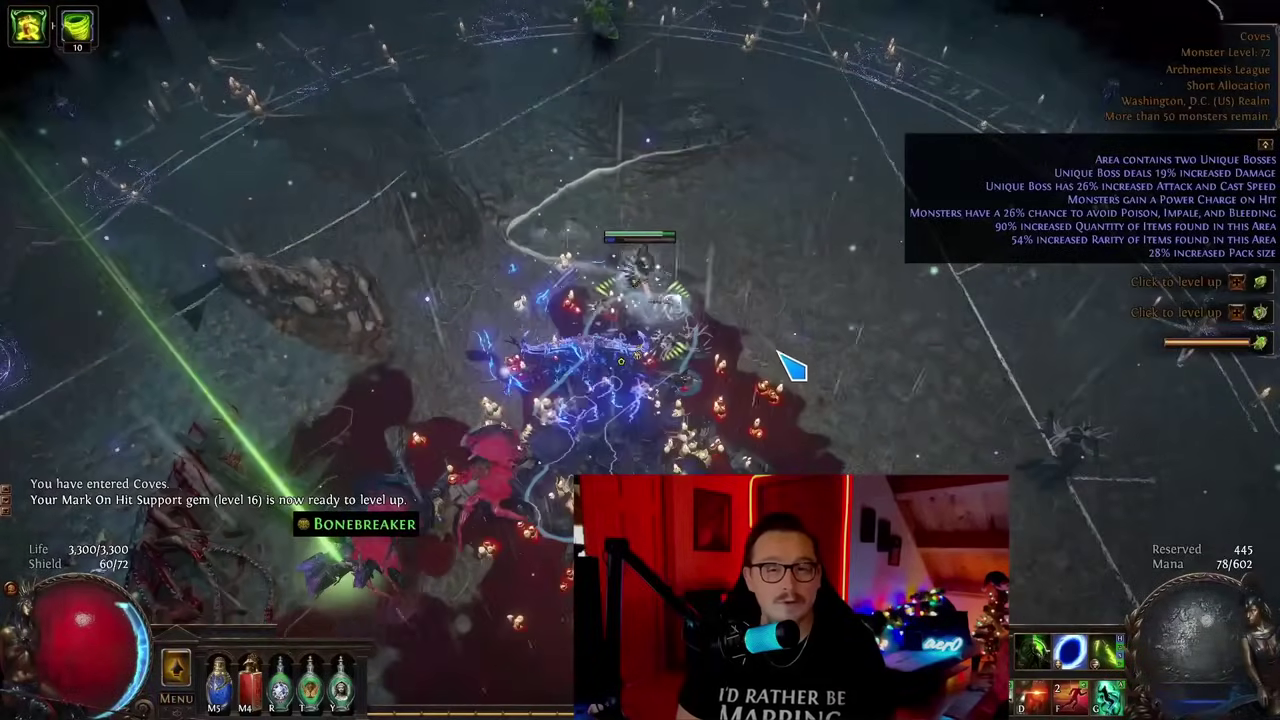
Circle around the Bonebreaker drop and kill the packs inside the large marked ground circle.
right_click(490, 112)
right_click(717, 204)
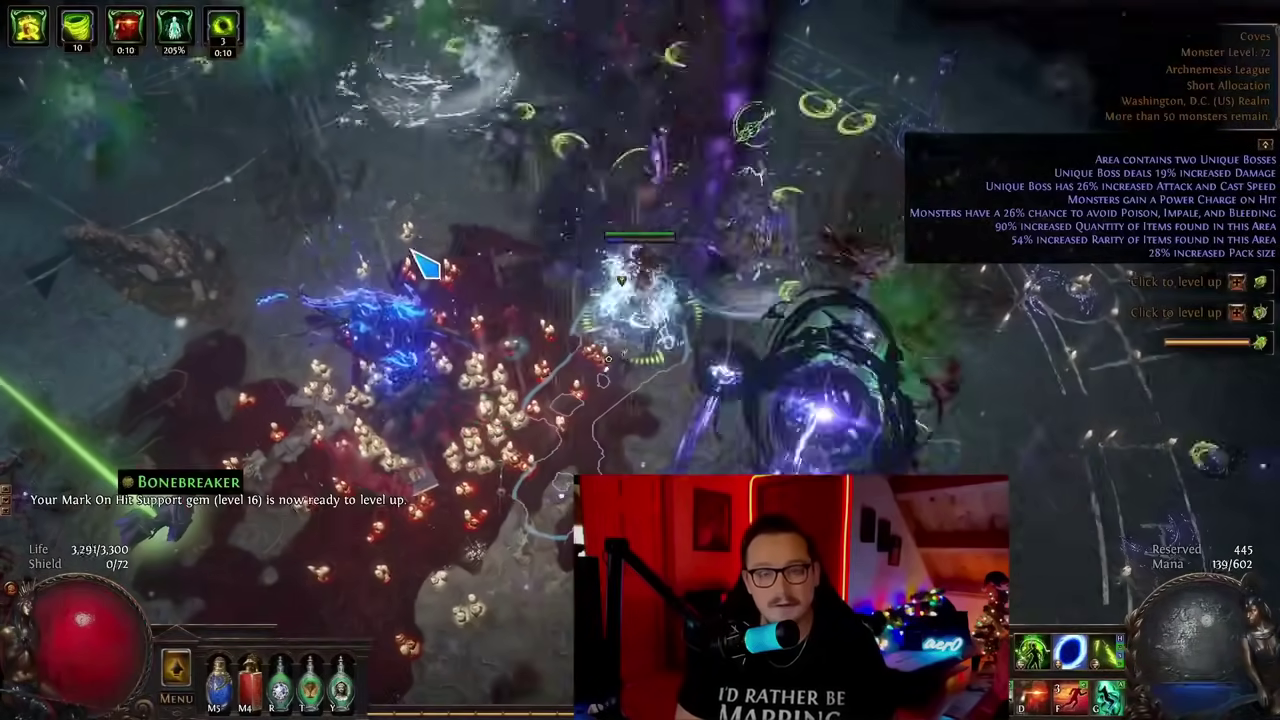
left_click(419, 253)
right_click(586, 266)
left_click(511, 523)
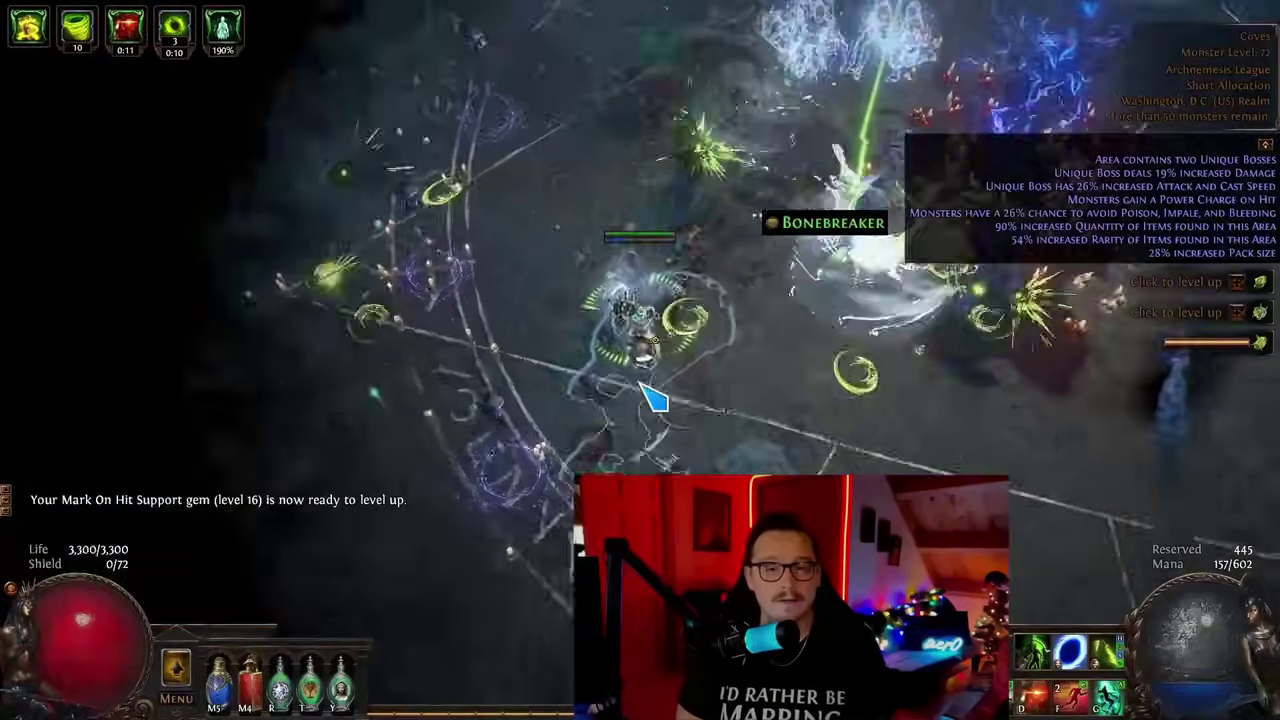
Fight the rare monster Direwither the Mad and its surrounding pack near the chest.
right_click(950, 174)
left_click_drag(955, 183, 675, 143)
left_click(817, 166)
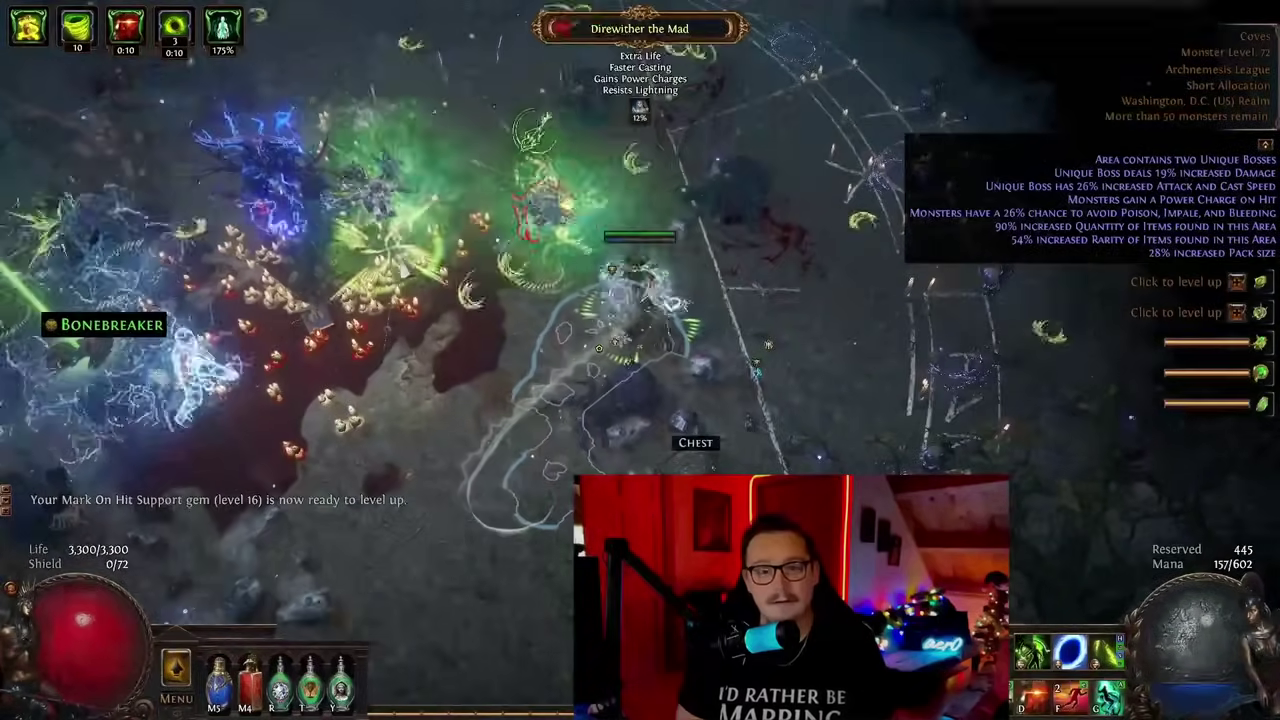
left_click(543, 534)
right_click(449, 91)
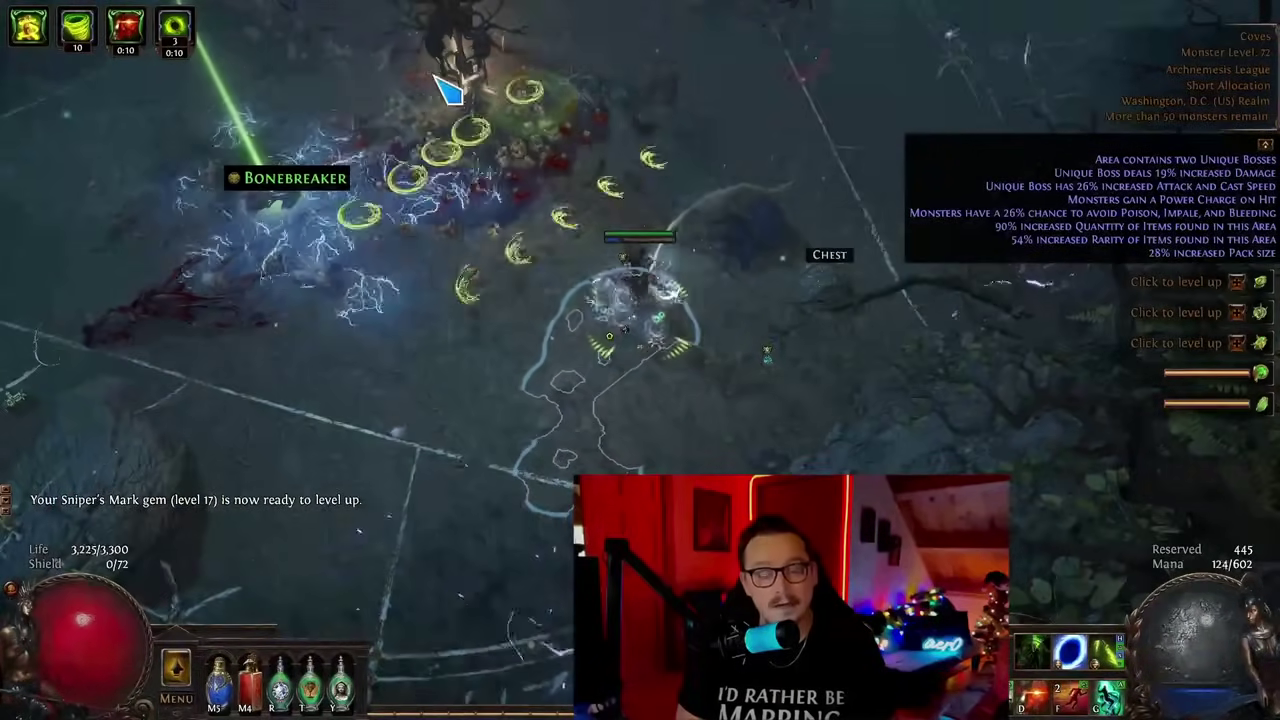
Dash onward from the Bonebreaker area and attack the next monster packs in the Coves.
left_click(577, 137)
key("f")
right_click(446, 305)
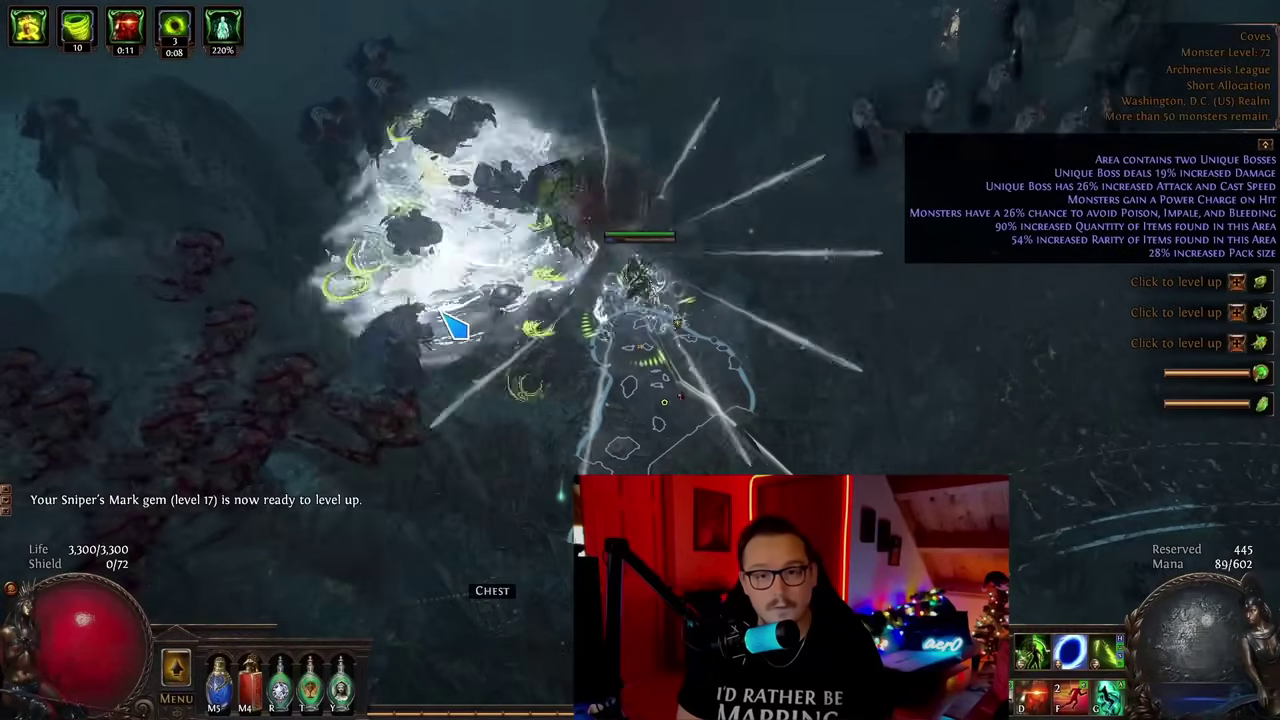
left_click(1024, 133)
right_click(960, 117)
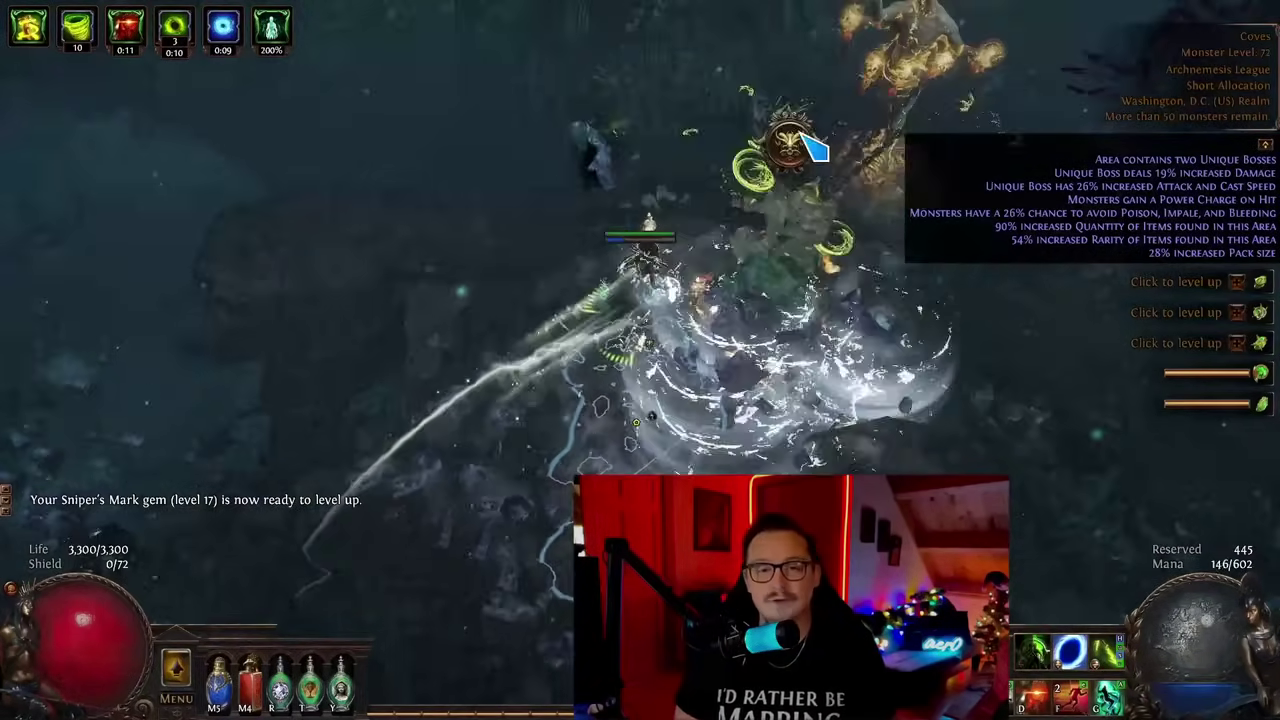
Dash toward the shoreline and clear the monster packs beside the water.
left_click(251, 254)
key("f")
right_click(422, 368)
right_click(434, 412)
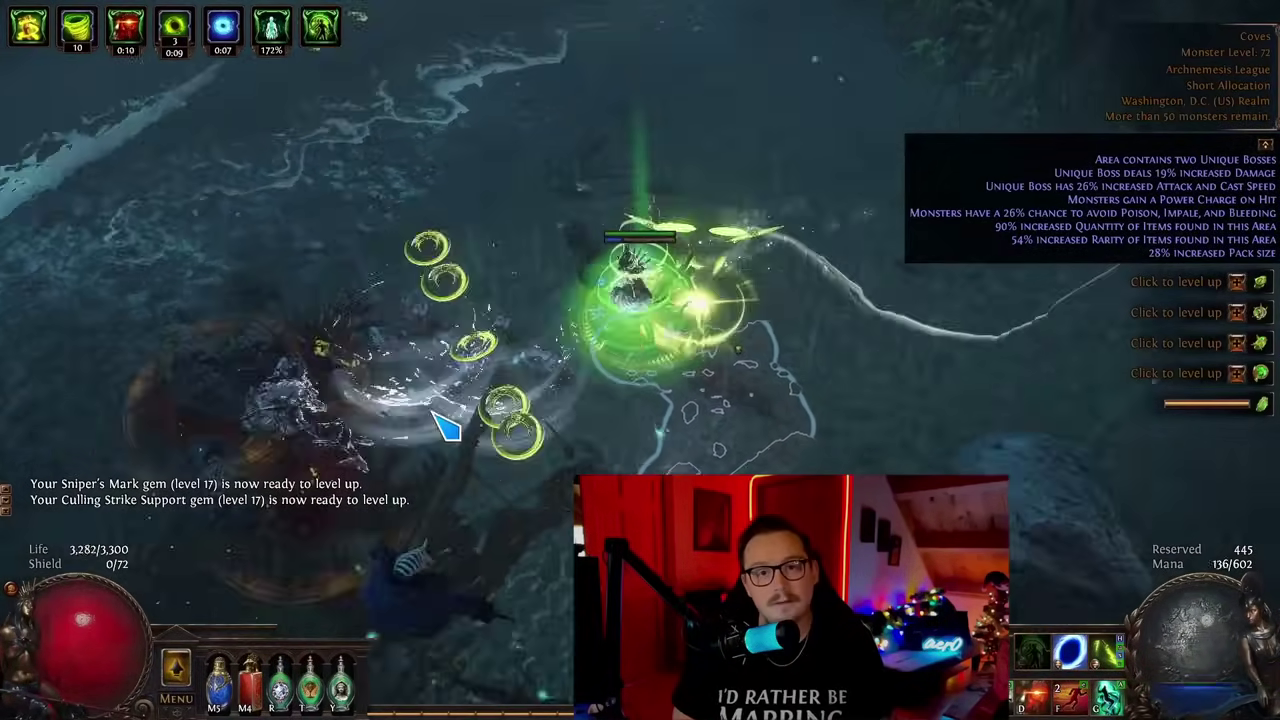
left_click(500, 420)
right_click(348, 291)
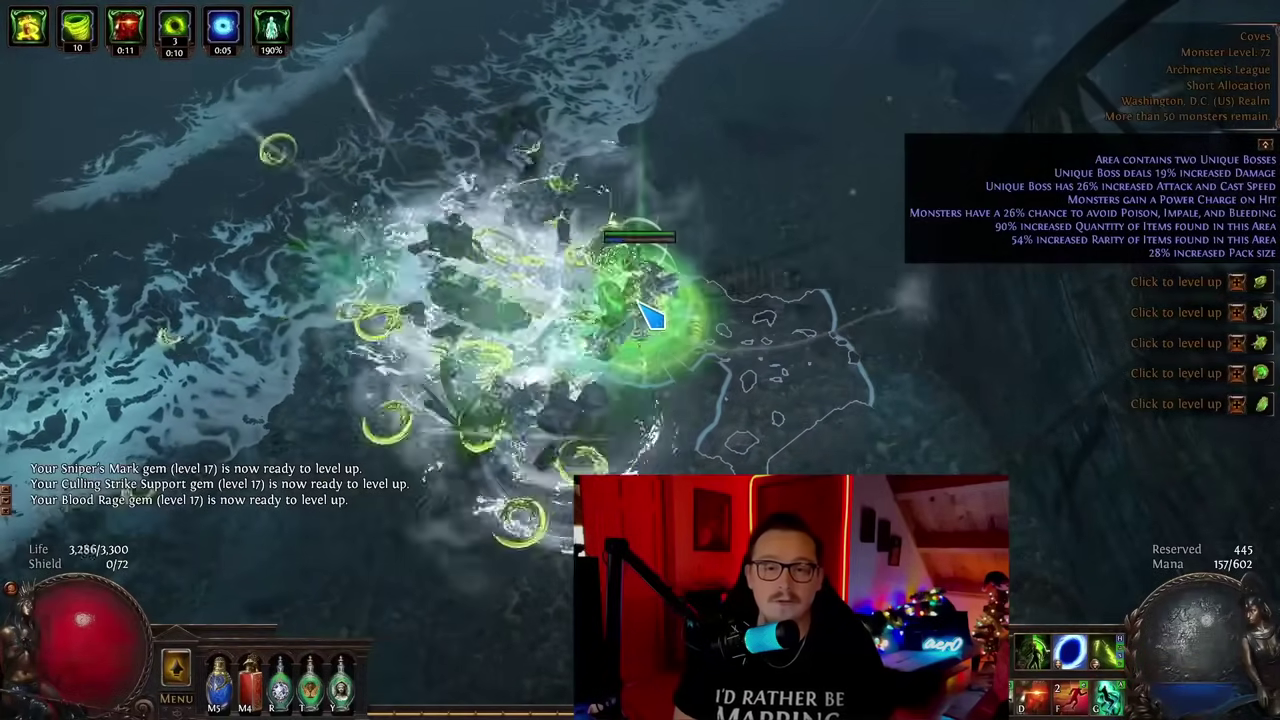
Travel past the wooden wreckage and attack the spirits and the exile Telvar, the Inebriated.
left_click(478, 604)
left_click(534, 526)
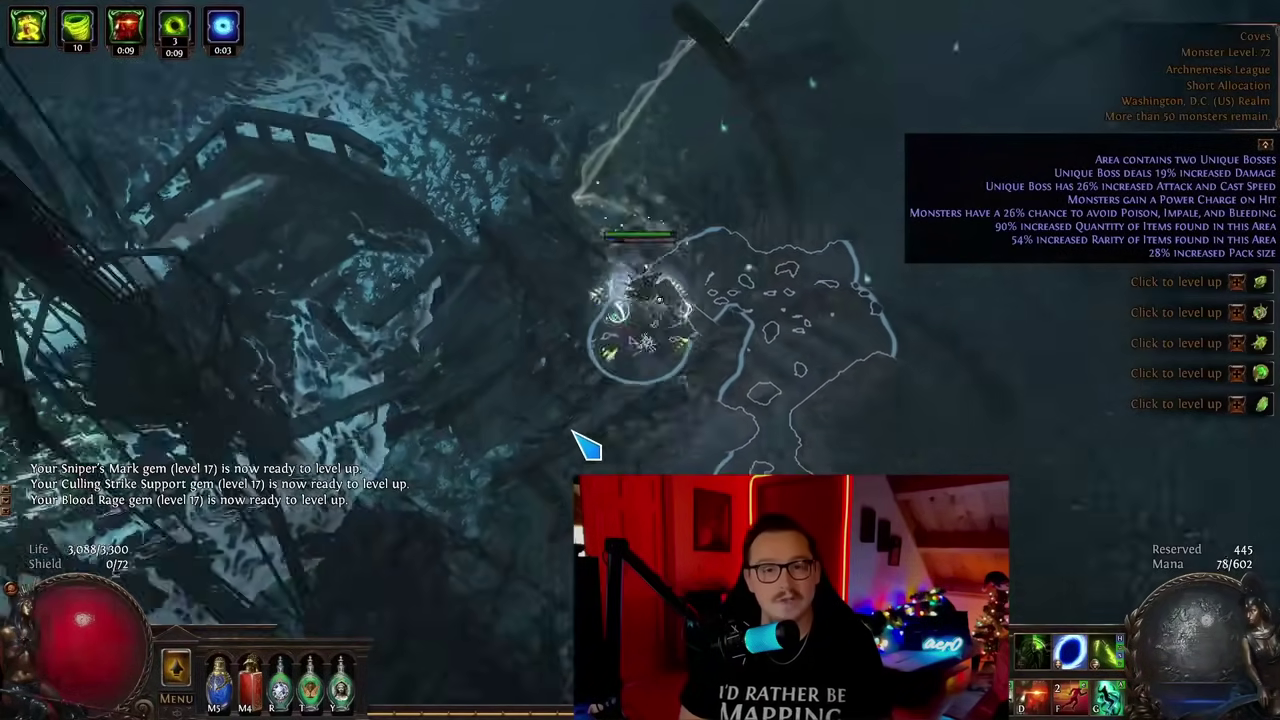
left_click(508, 356)
right_click(500, 516)
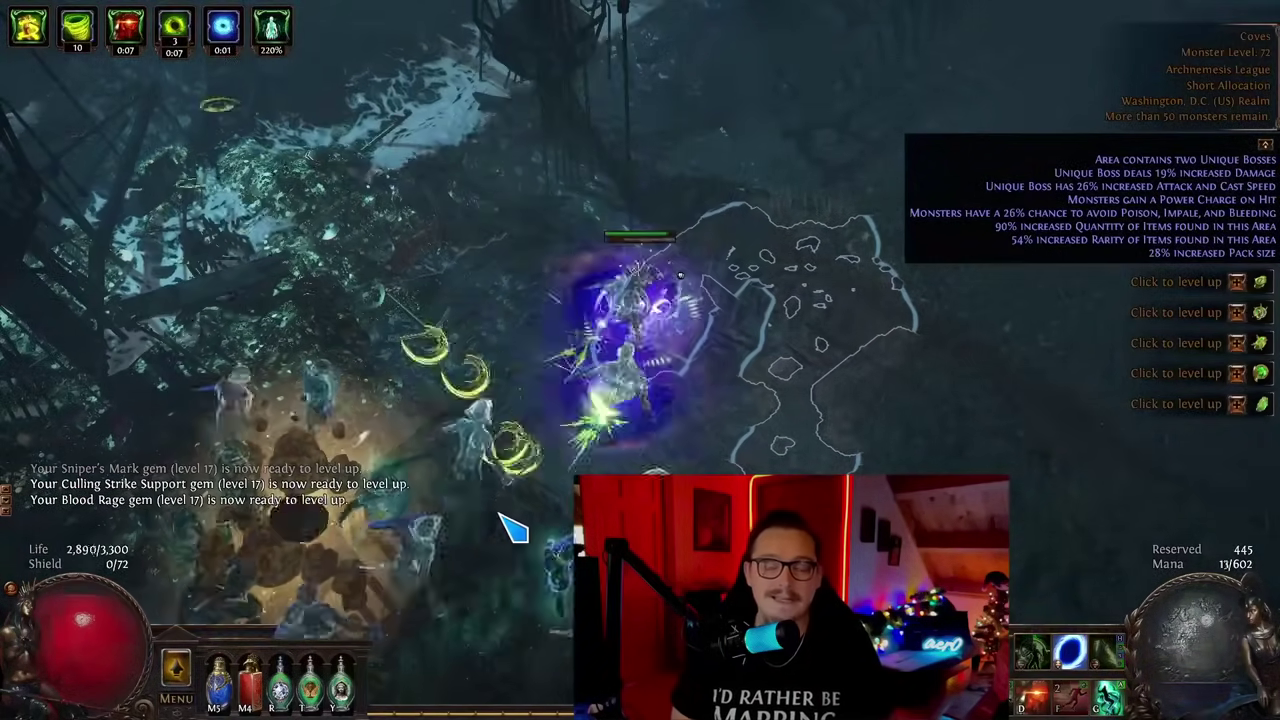
right_click(503, 520)
right_click(548, 444)
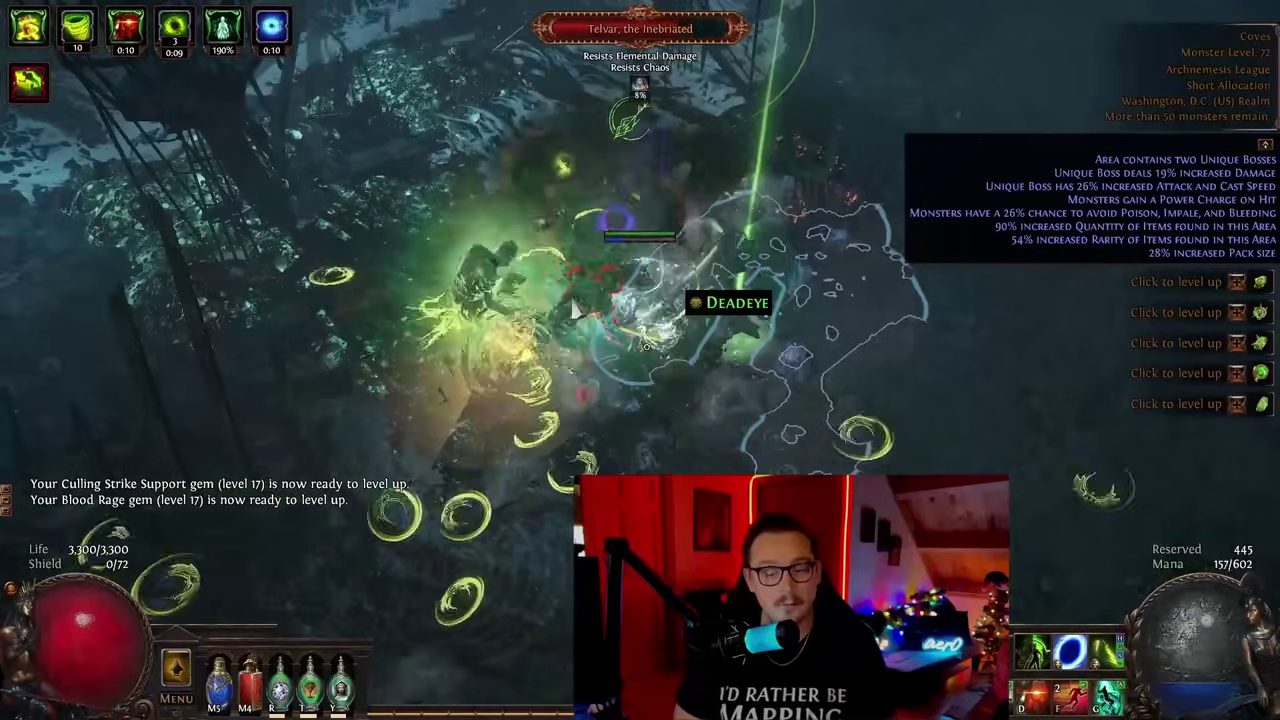
Kill Telvar, the Inebriated, with repeated attacks beside the Deadeye drop.
right_click(606, 384)
right_click(605, 380)
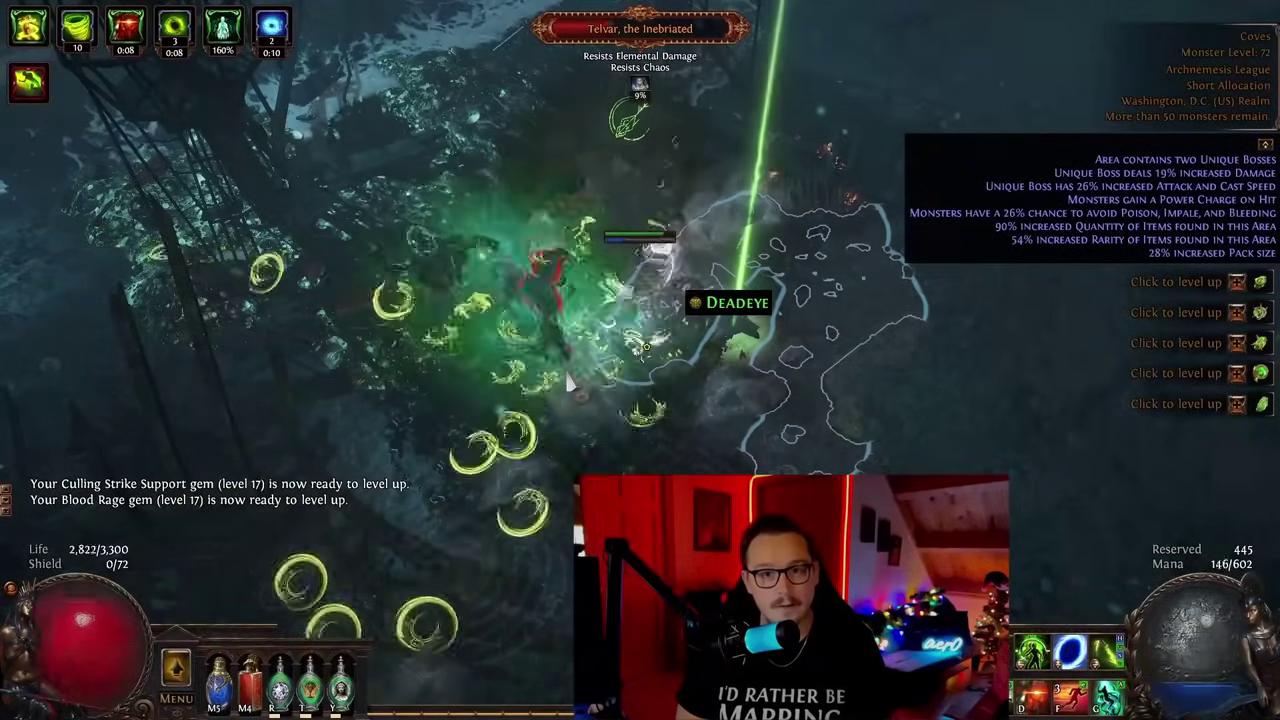
key("d")
right_click(566, 375)
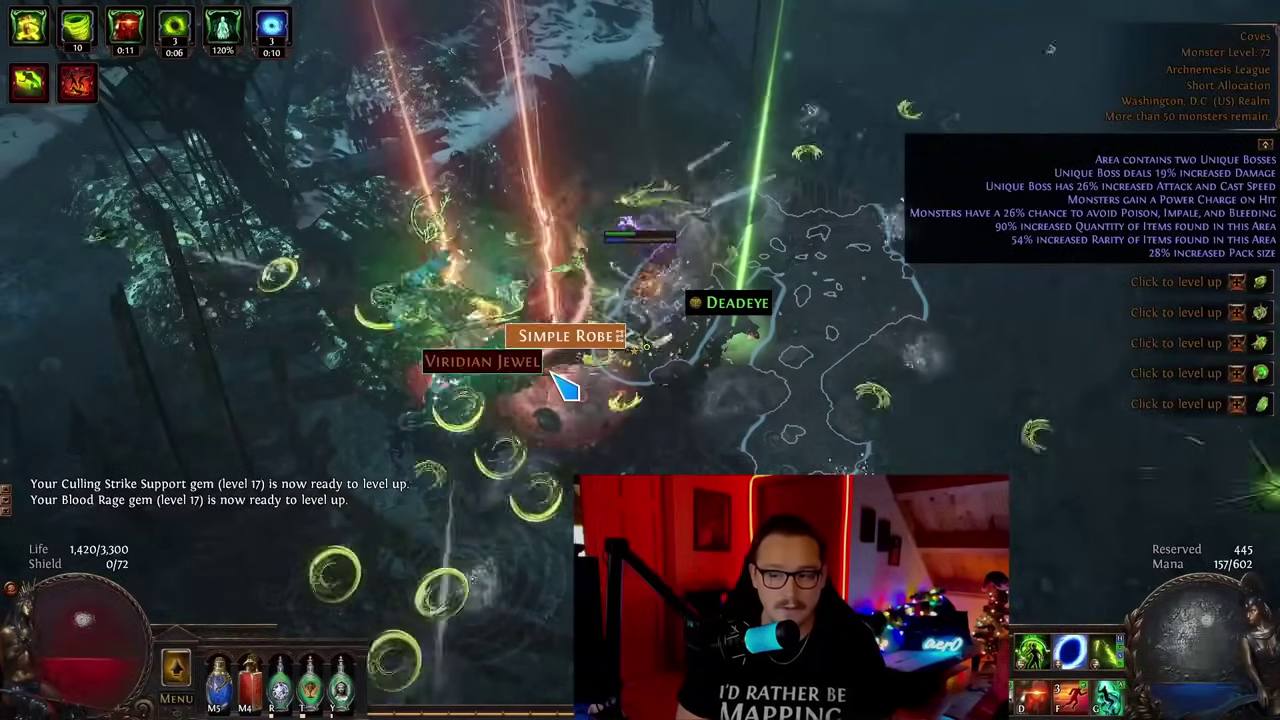
Pick up the Simple Robe dropped by Telvar and move on from the fight.
left_click(566, 342)
left_click(612, 368)
right_click(572, 410)
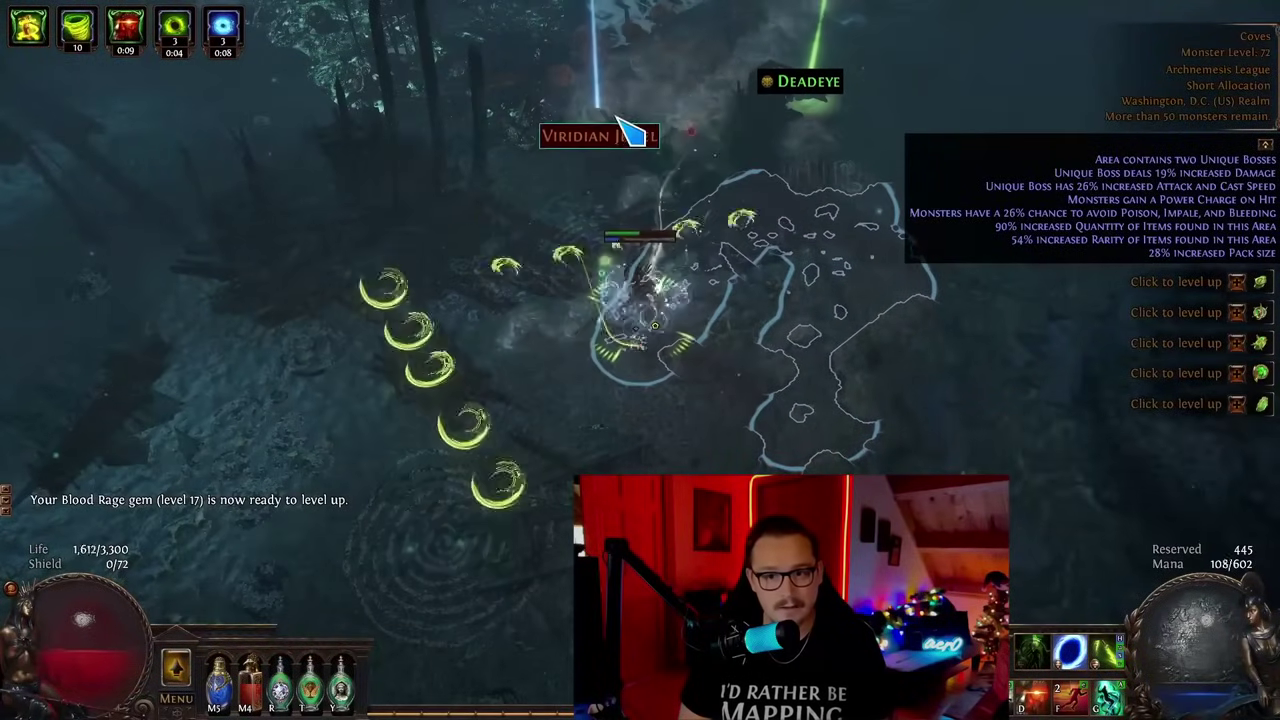
Dash to The Envoy and kill the monster pack near the waterline.
key("f")
left_click(249, 266)
left_click(286, 460)
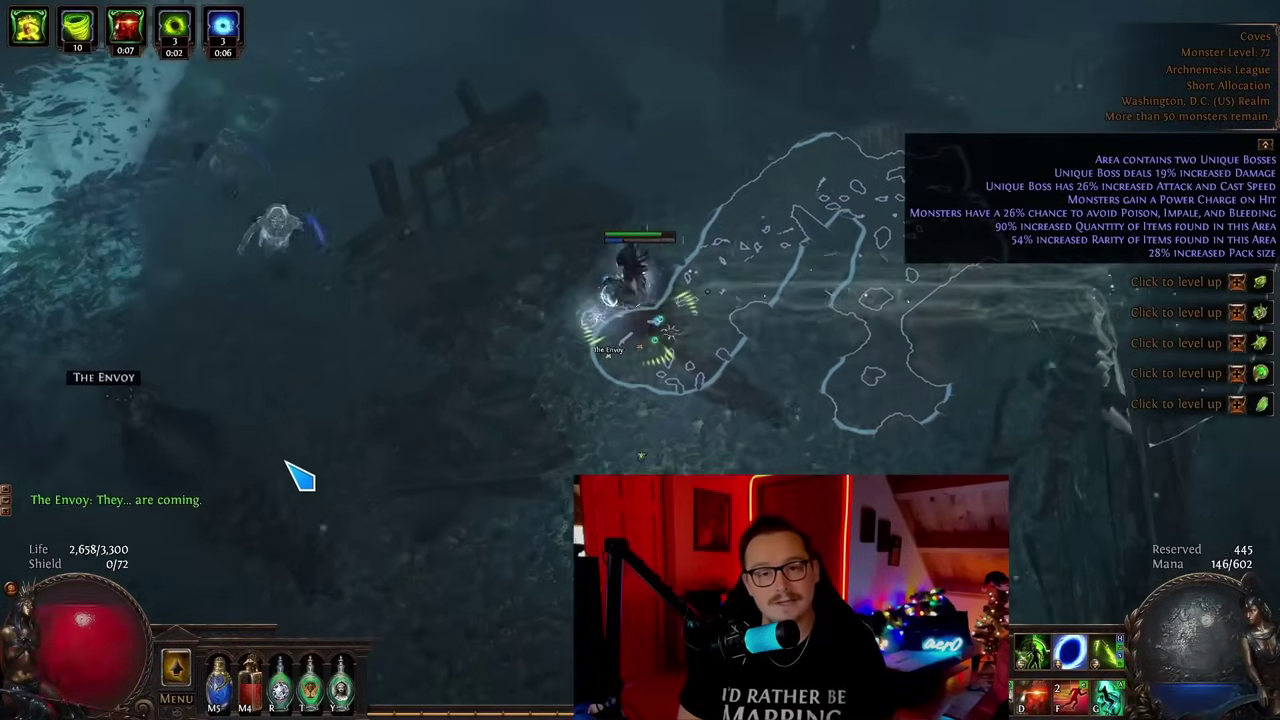
right_click(512, 212)
right_click(386, 329)
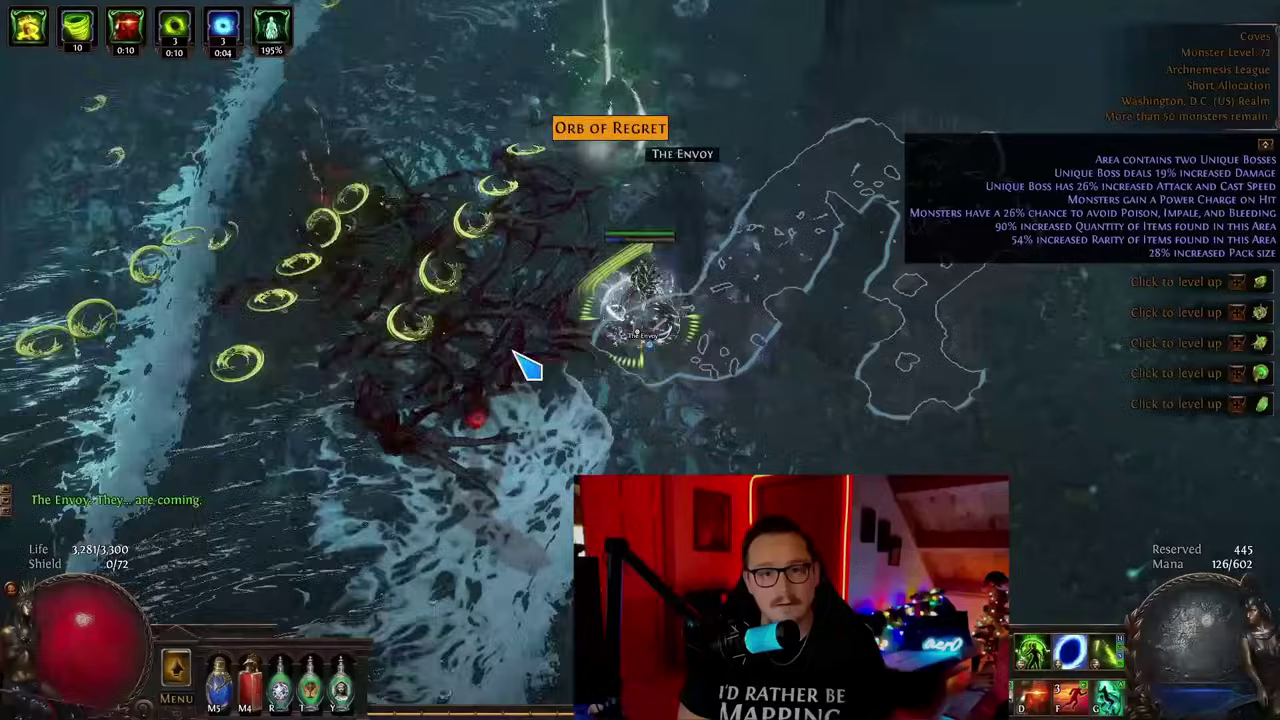
Move to the strongbox guarded by three rare monsters and attack the enemies around it.
key("f")
left_click(1010, 290)
right_click(800, 215)
left_click(743, 463)
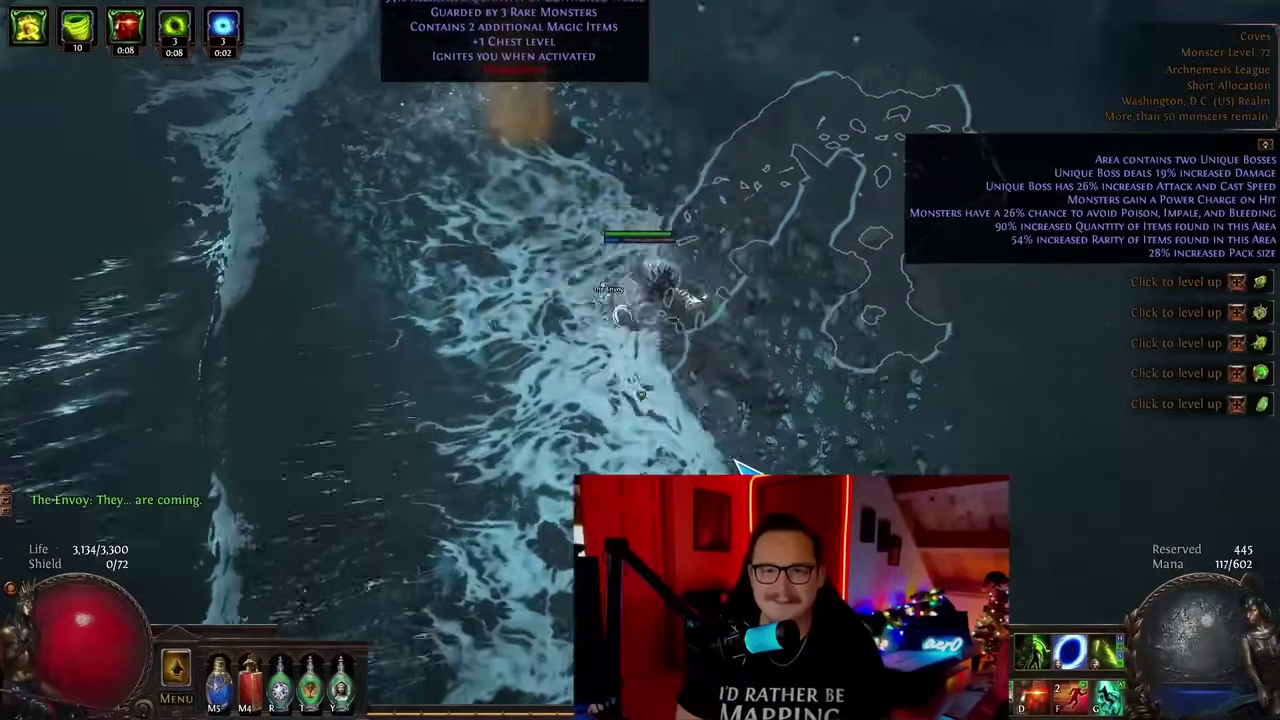
right_click(548, 80)
right_click(749, 114)
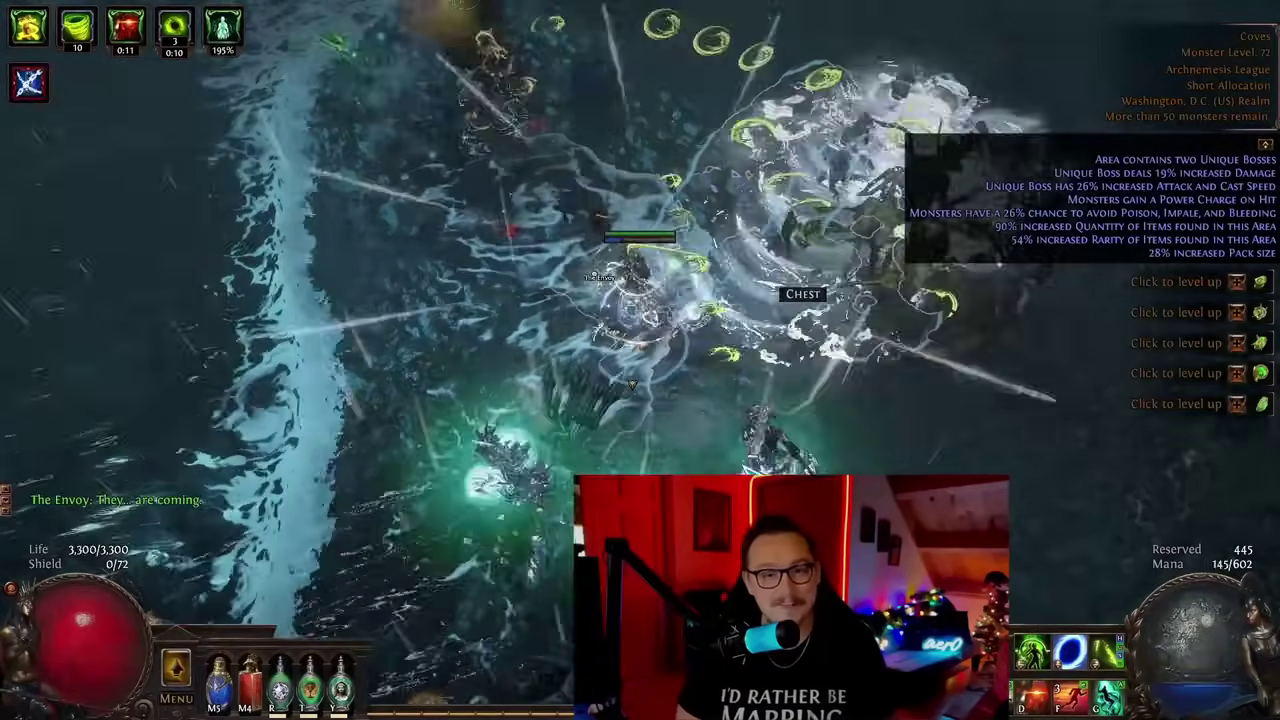
Kill the remaining monsters attacking around the strongbox near The Envoy.
right_click(494, 531)
left_click(632, 180)
right_click(569, 234)
right_click(509, 171)
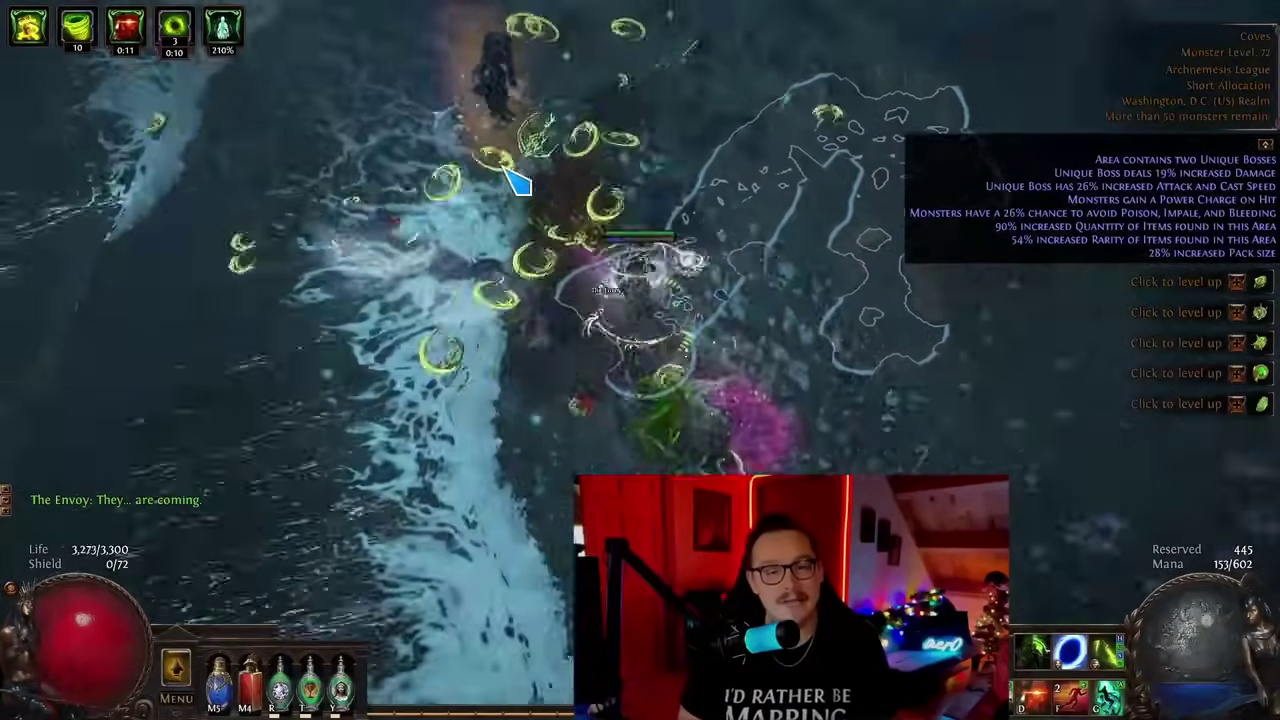
Explore the ground beyond The Envoy and kill the monster pack found there.
left_click(868, 360)
left_click(844, 249)
left_click(880, 363)
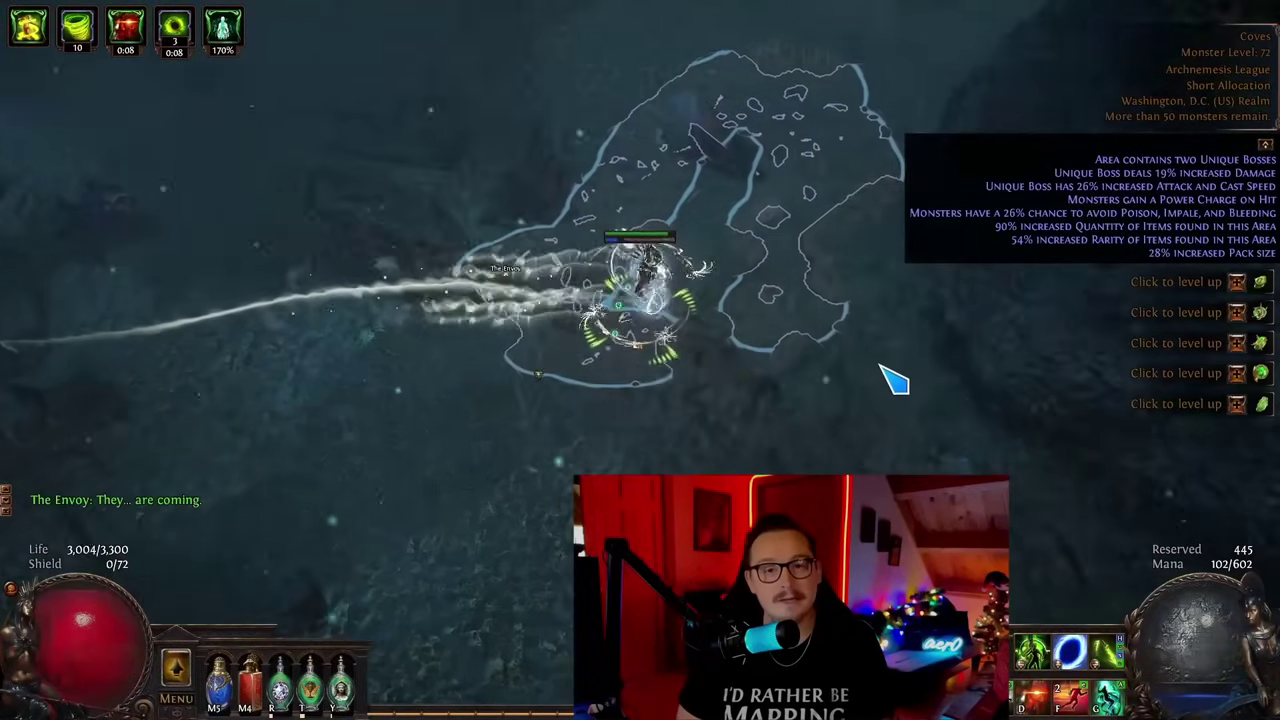
left_click(278, 477)
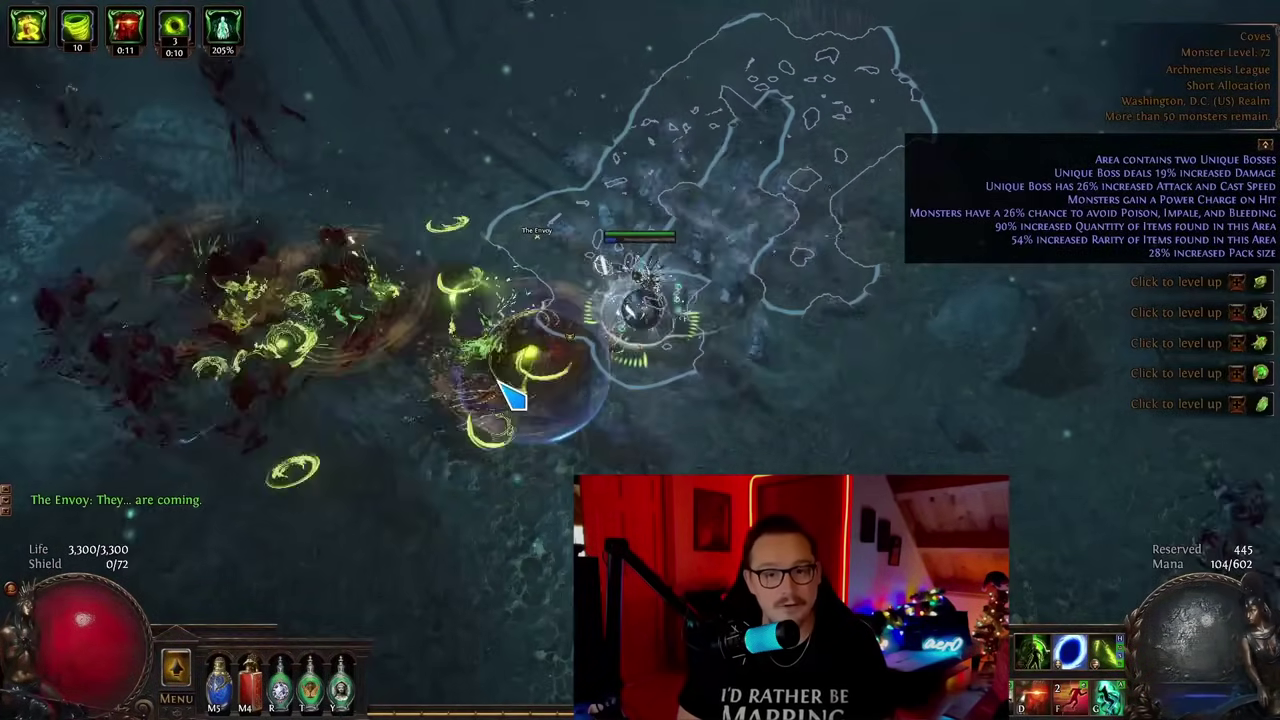
right_click(500, 383)
key("f")
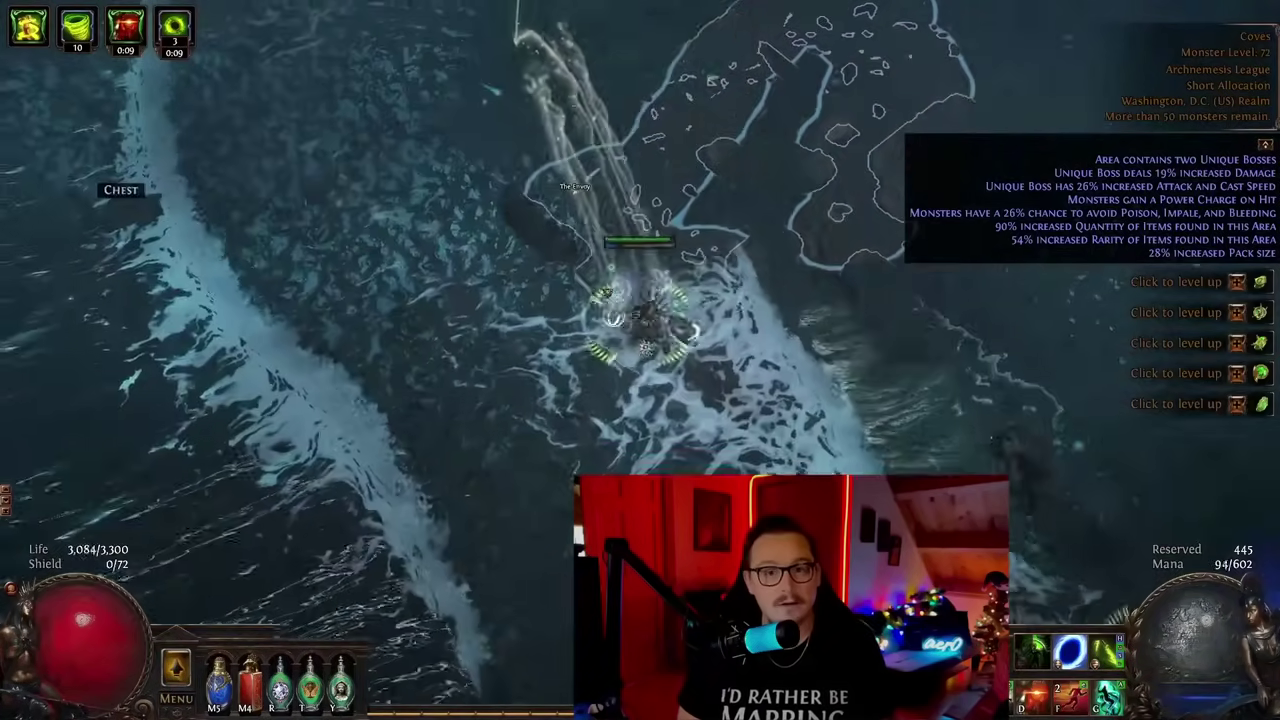
Engage the monster pack on the shore, using a flask and dashing clear of its attacks.
left_click(831, 420)
right_click(800, 410)
key("r")
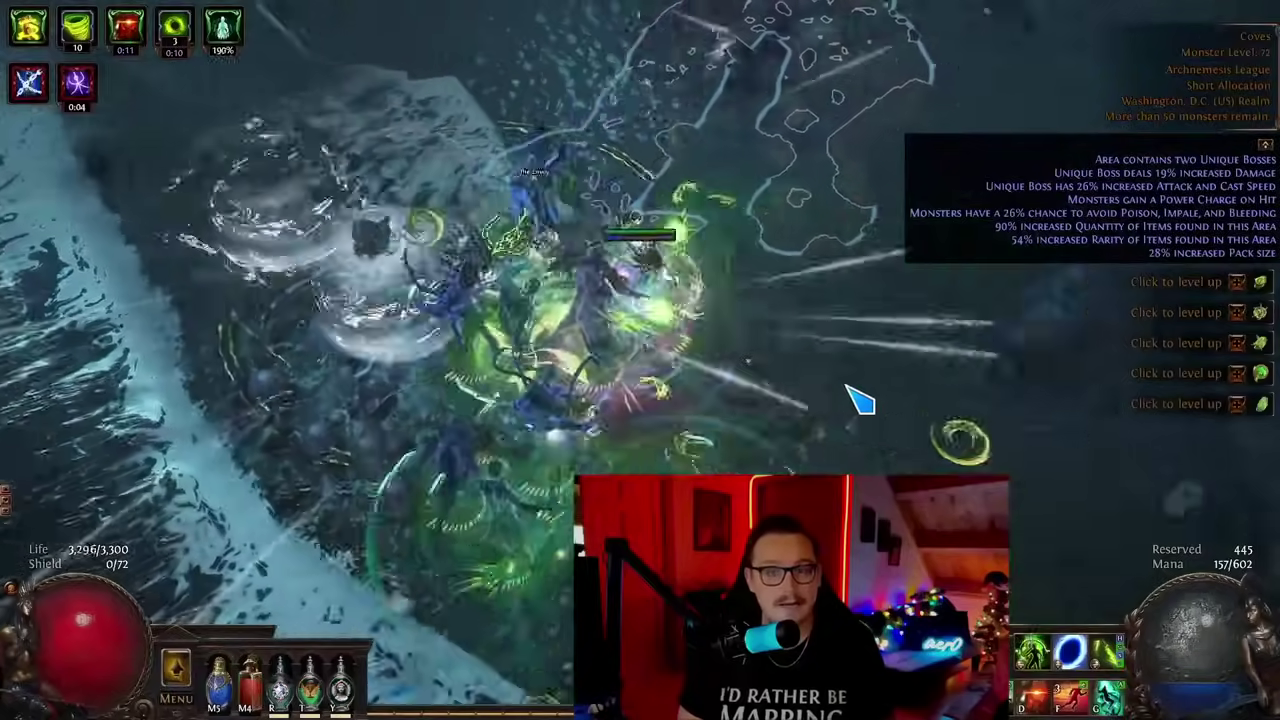
key("f")
left_click(860, 400)
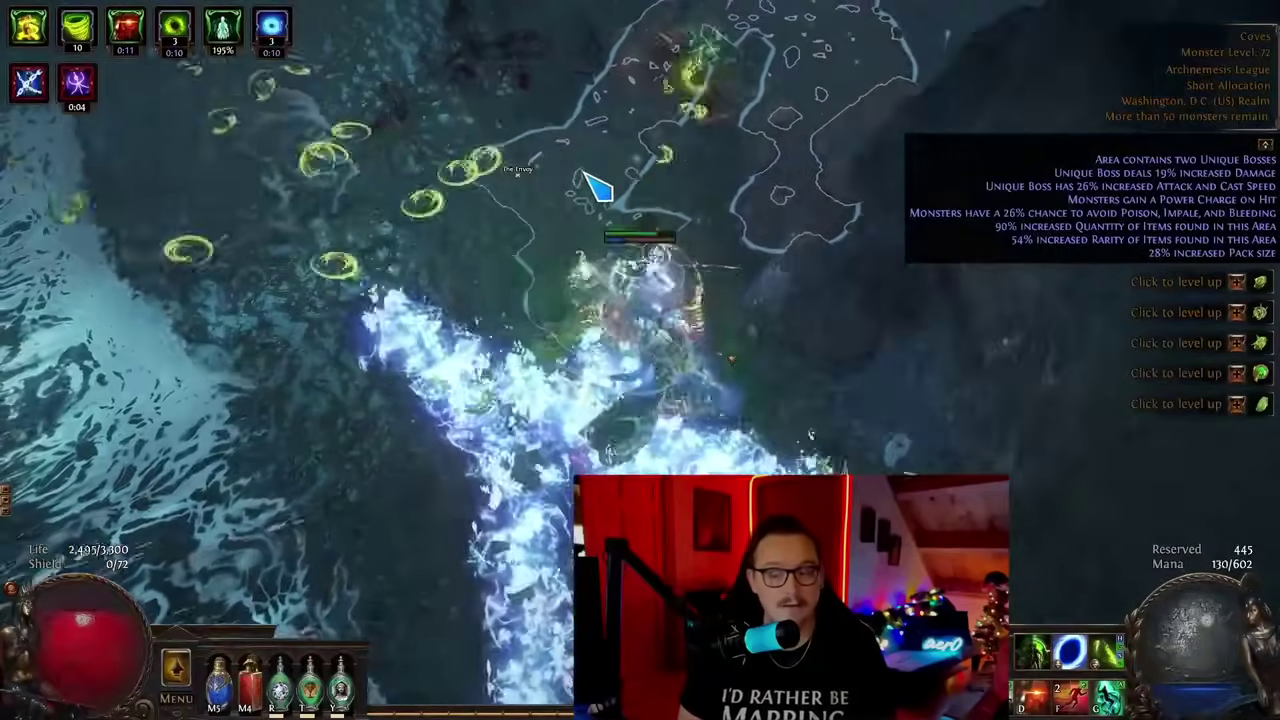
left_click_drag(598, 186, 650, 211)
Fight the rare Hexproof monster on the shore and attack the packs beyond it while repositioning.
left_click(493, 461)
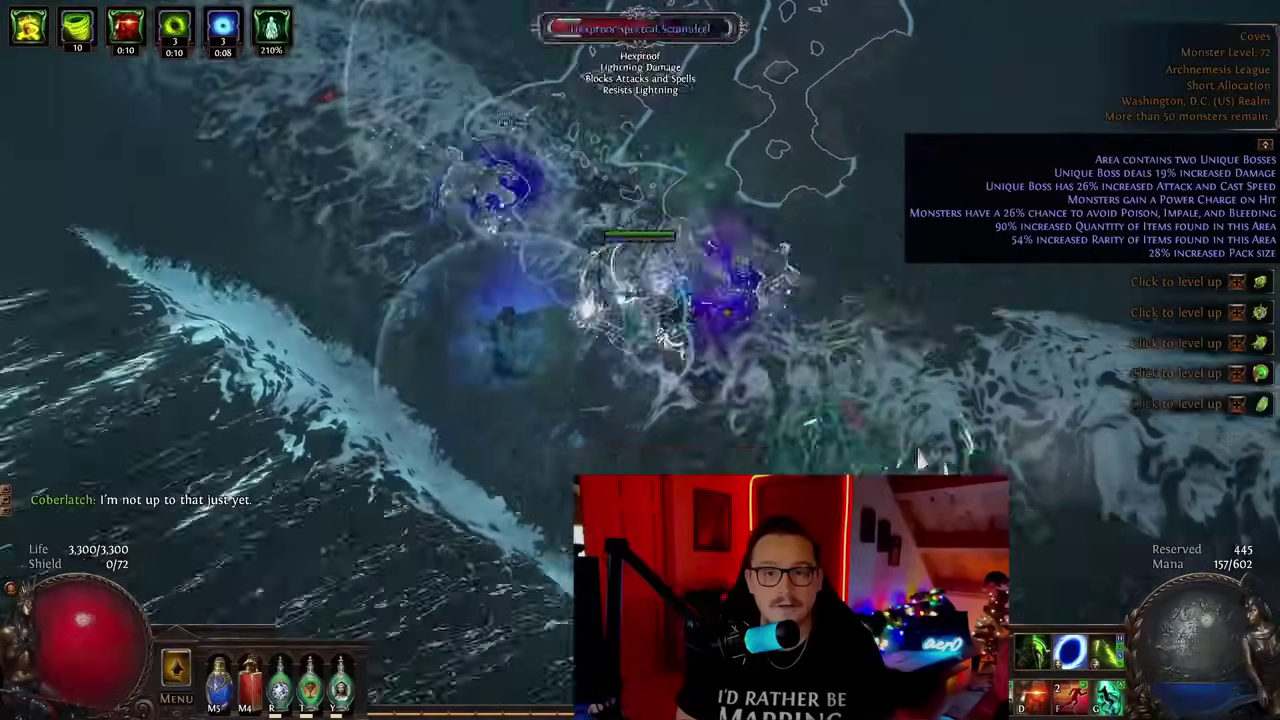
key("g")
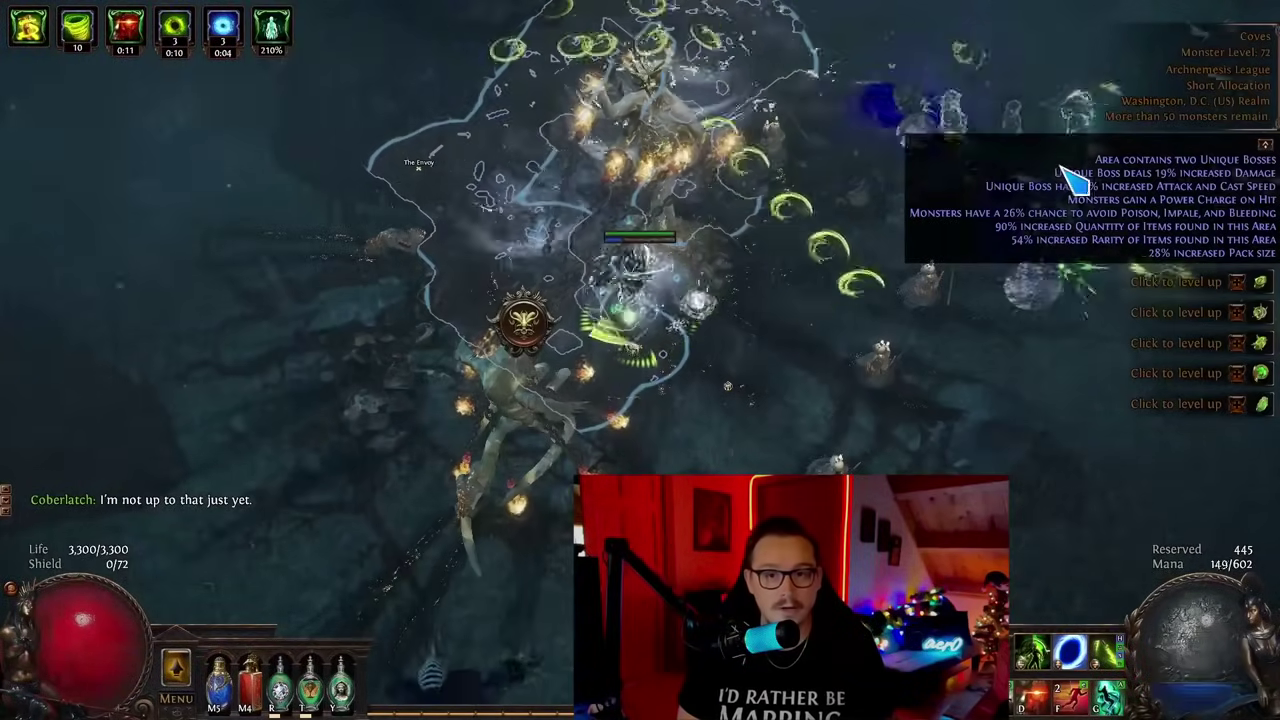
key("g")
right_click(885, 340)
key("g")
right_click(490, 385)
key("g")
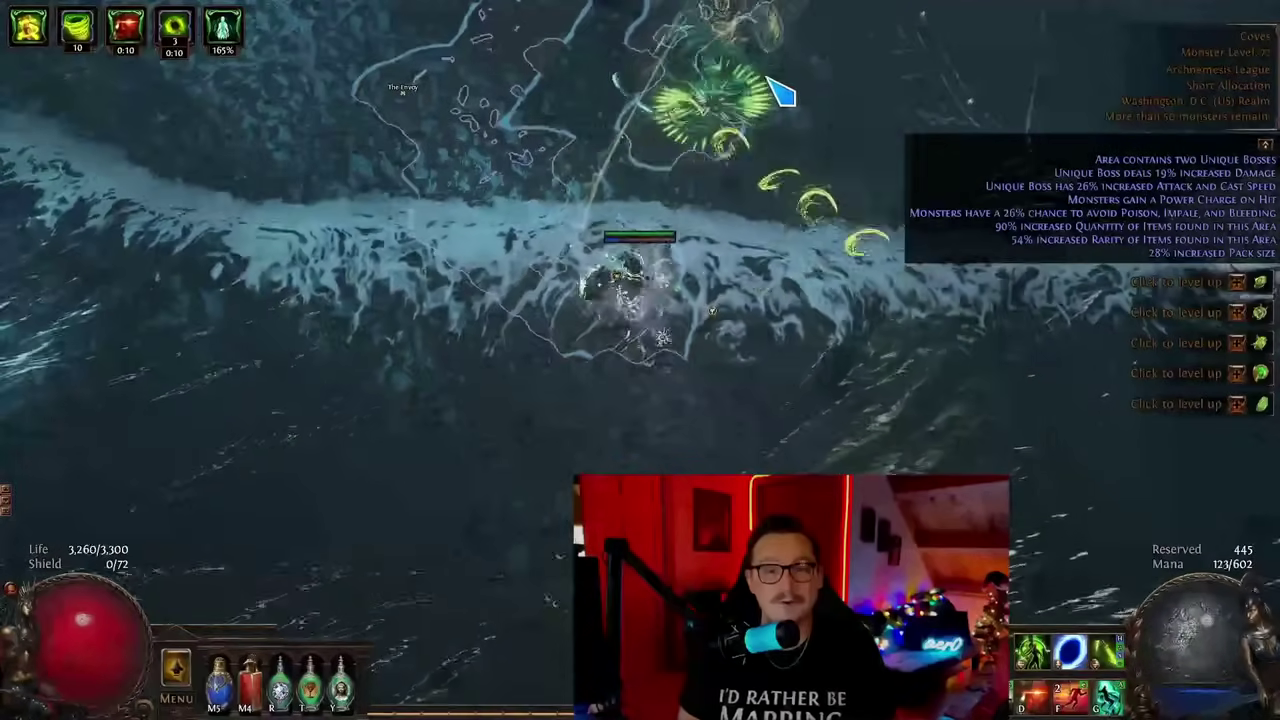
Continue along the waterline and clear the large monster pack on the open ground.
key("g")
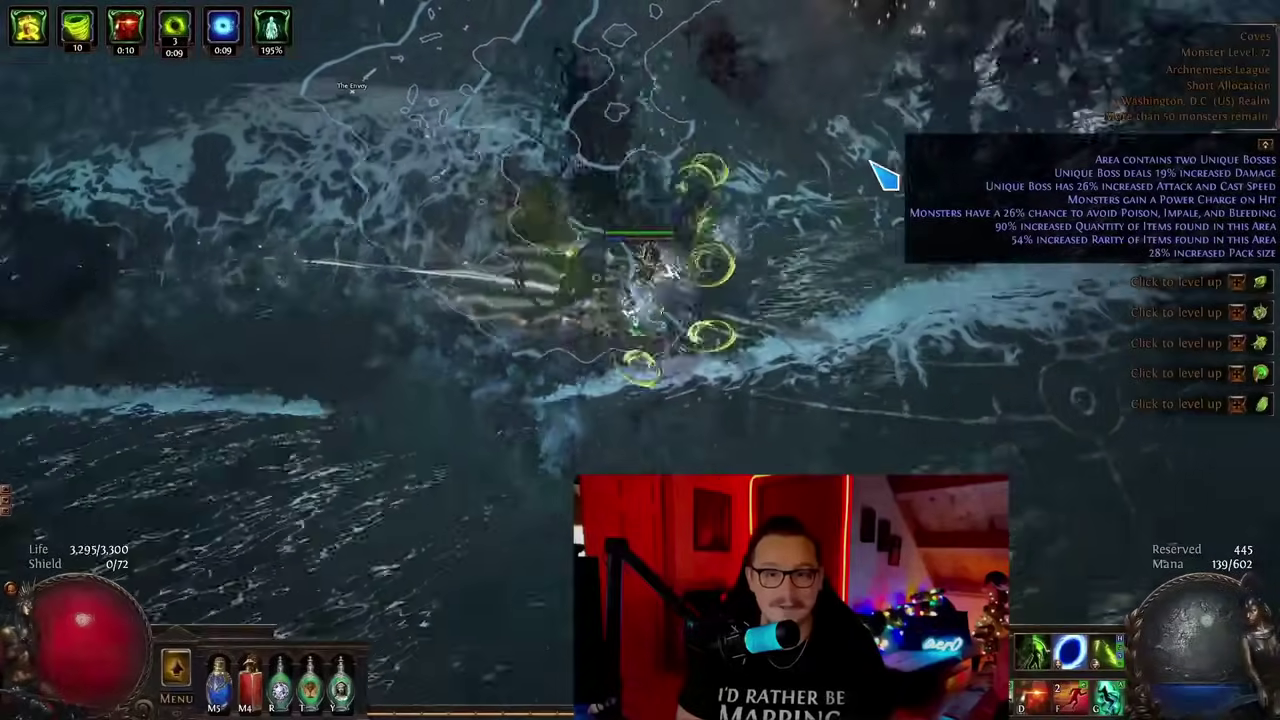
right_click(865, 145)
right_click(594, 128)
right_click(502, 279)
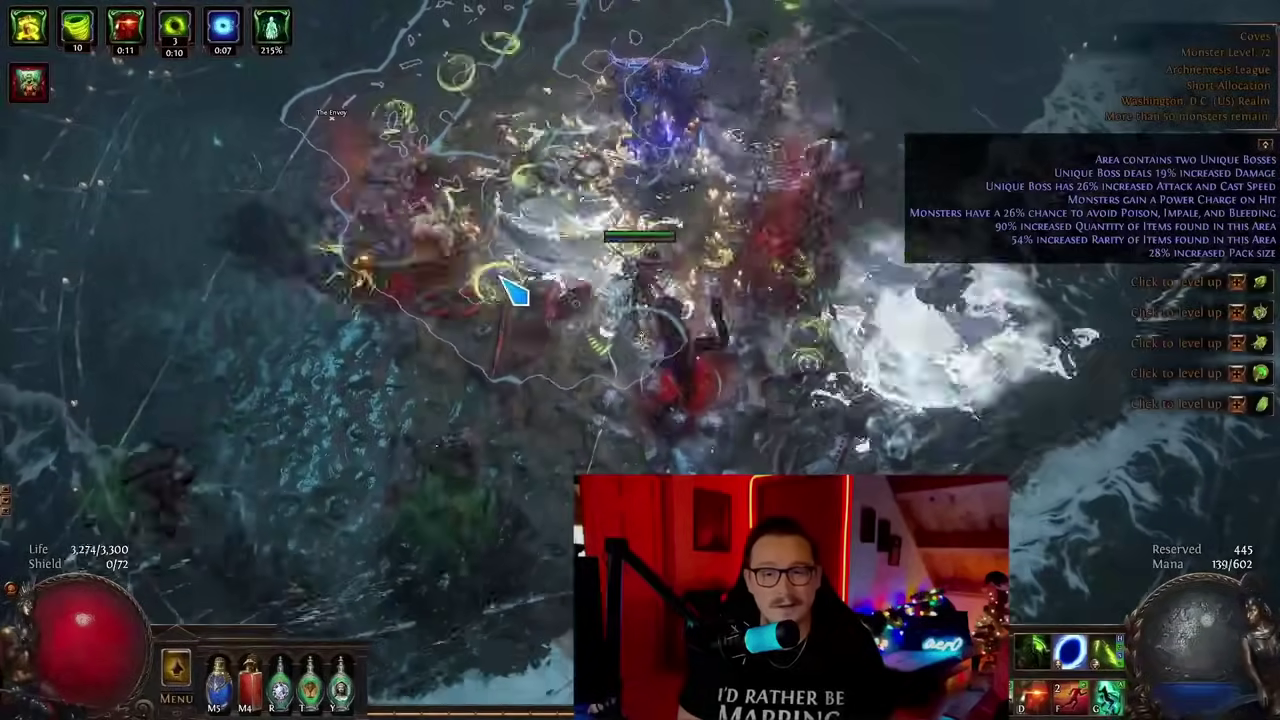
right_click(774, 203)
key("g")
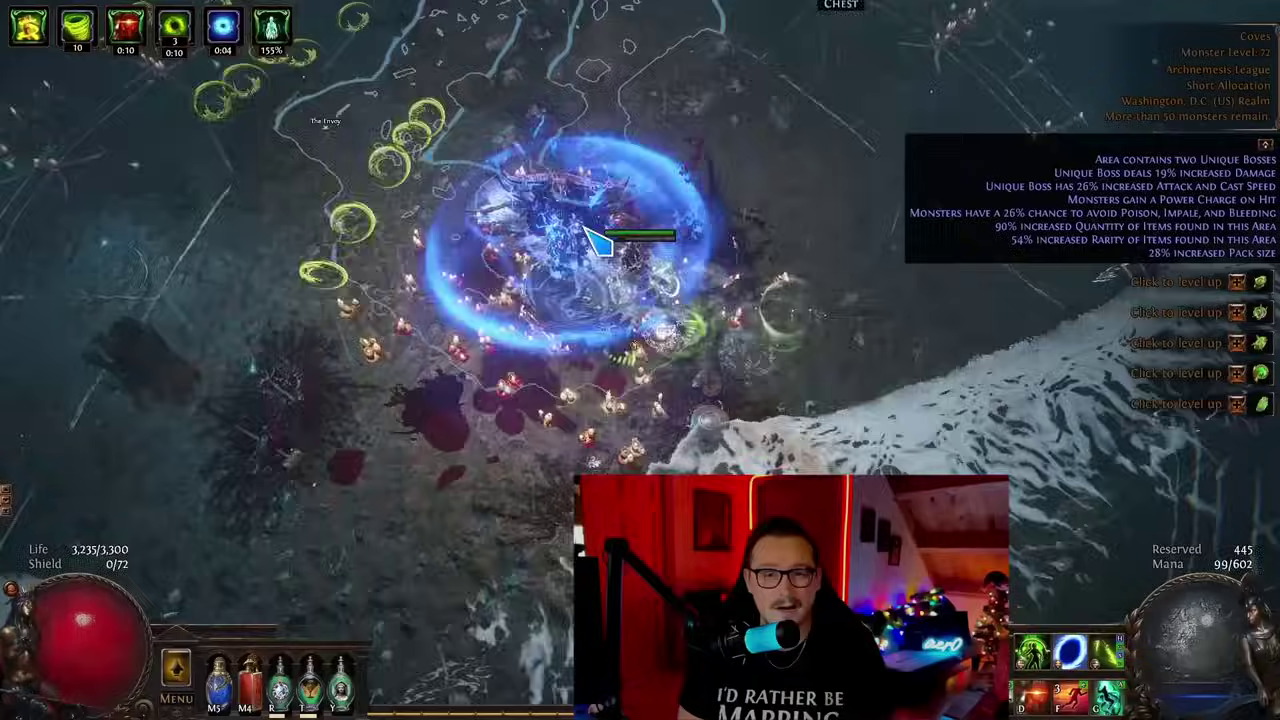
left_click(614, 134)
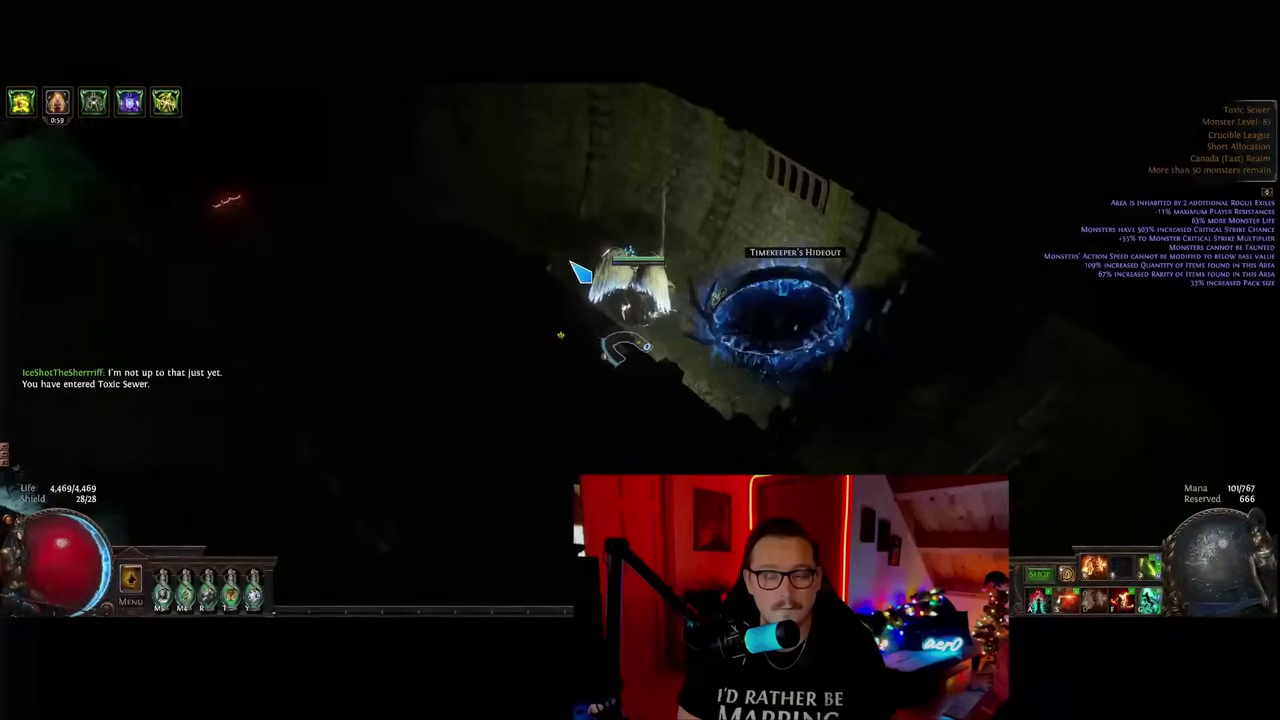
Leave the Timekeeper's Hideout portal in the Toxic Sewer and attack the first monster packs.
left_click(535, 254)
right_click(457, 400)
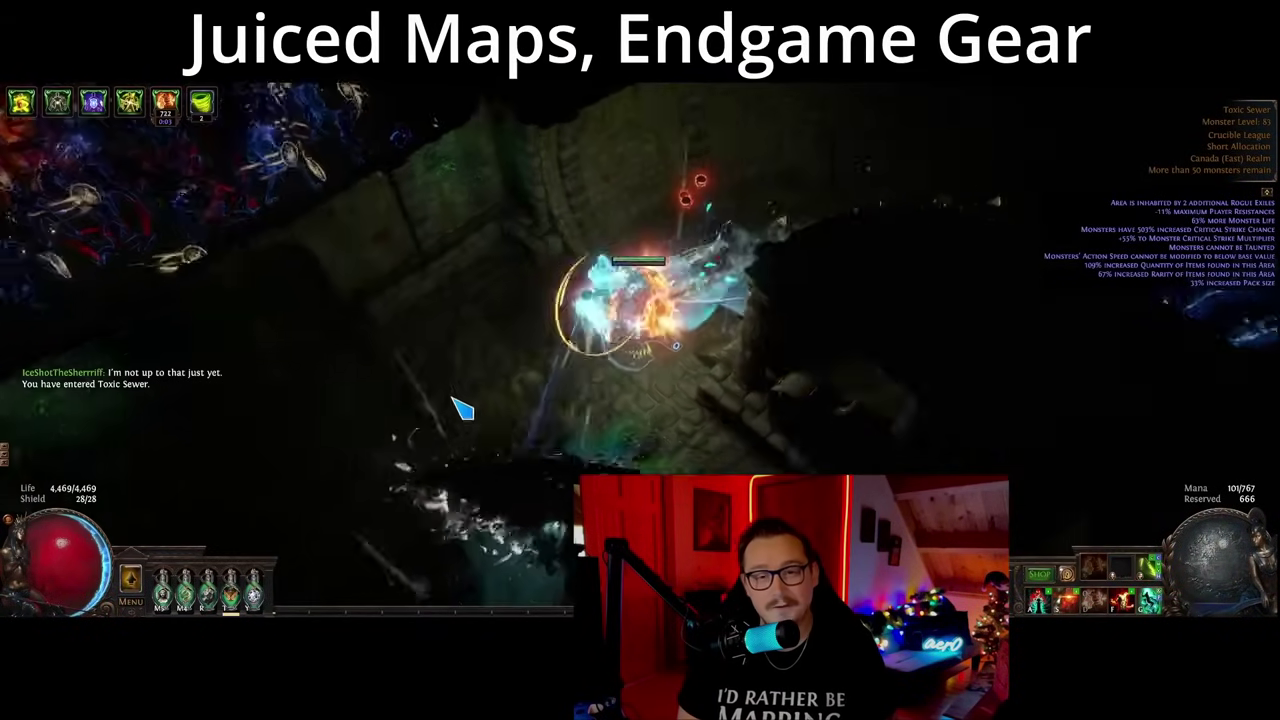
left_click(478, 189)
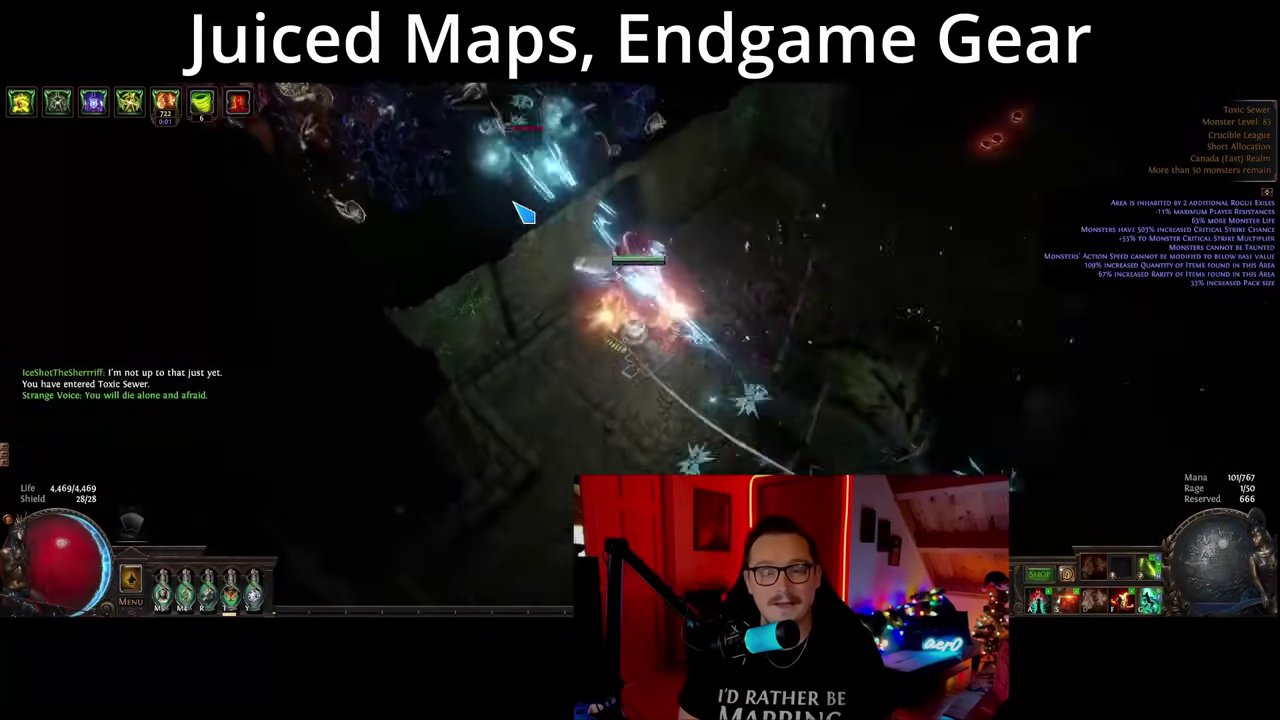
left_click(508, 289)
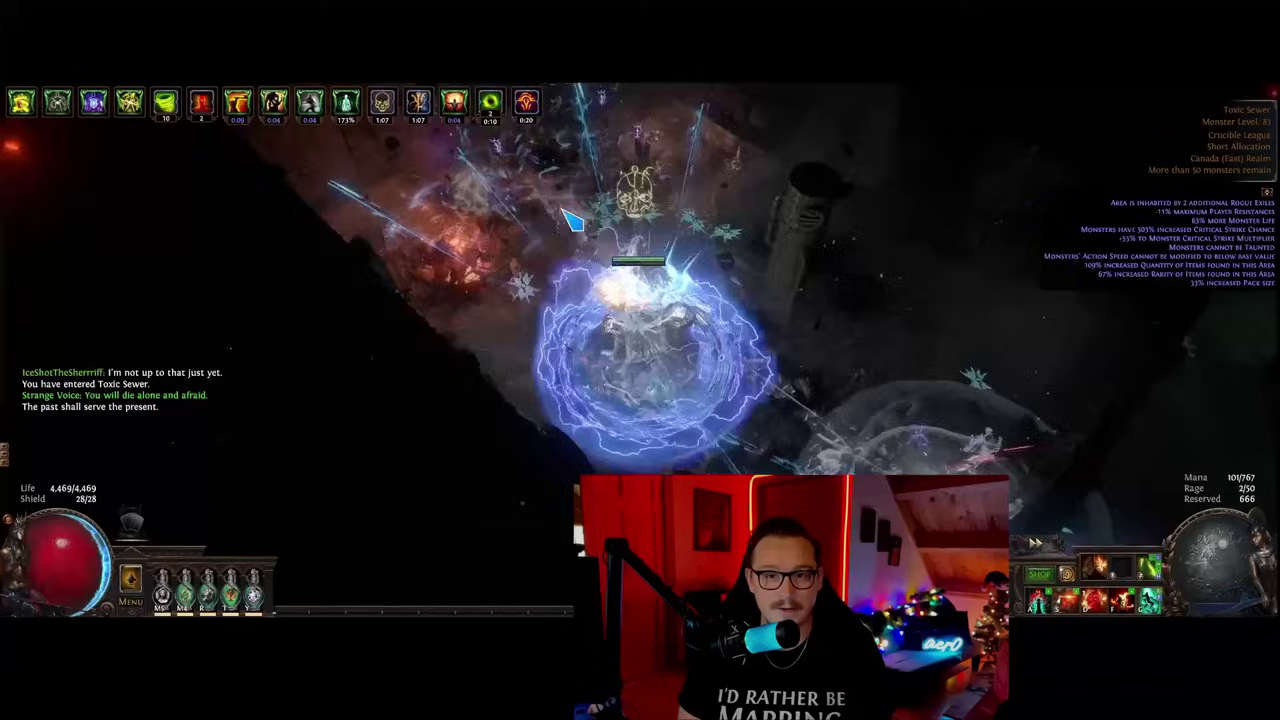
left_click(536, 203)
left_click(560, 203)
left_click(745, 200)
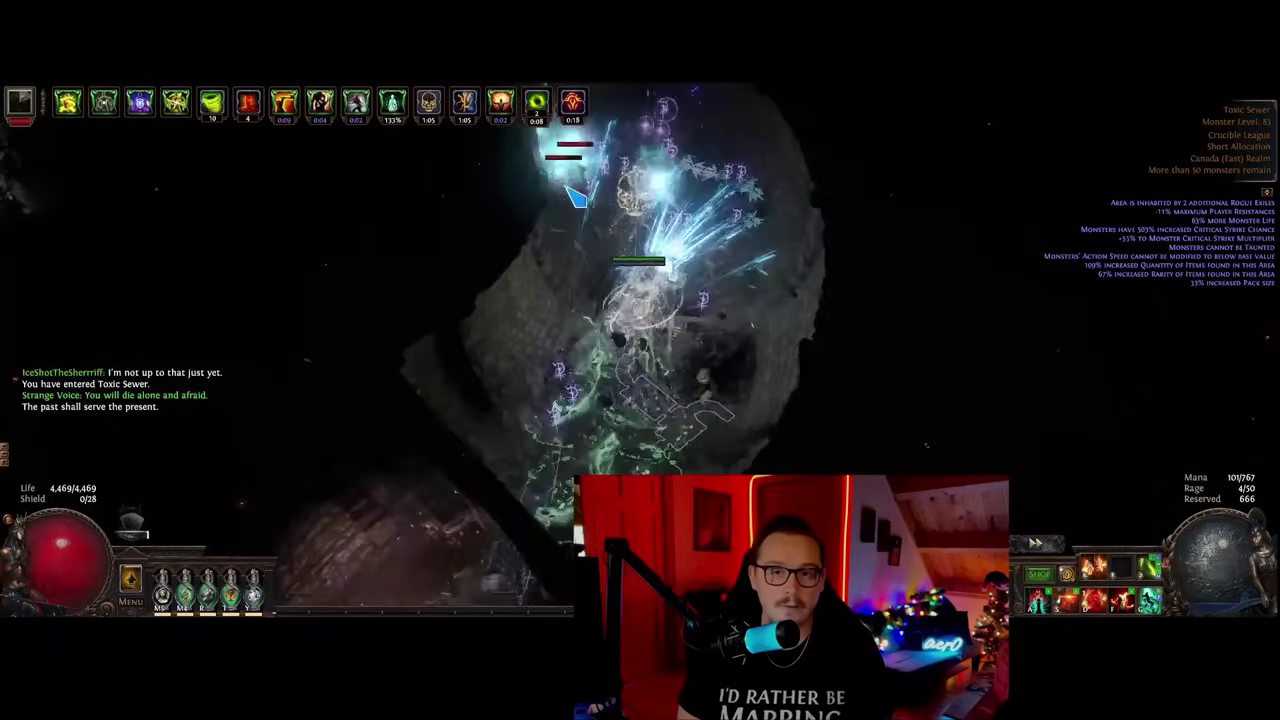
Fight the Undying Socialite and the packs around it while advancing through the narrow tunnel.
left_click(523, 186)
left_click(835, 142)
left_click(543, 208)
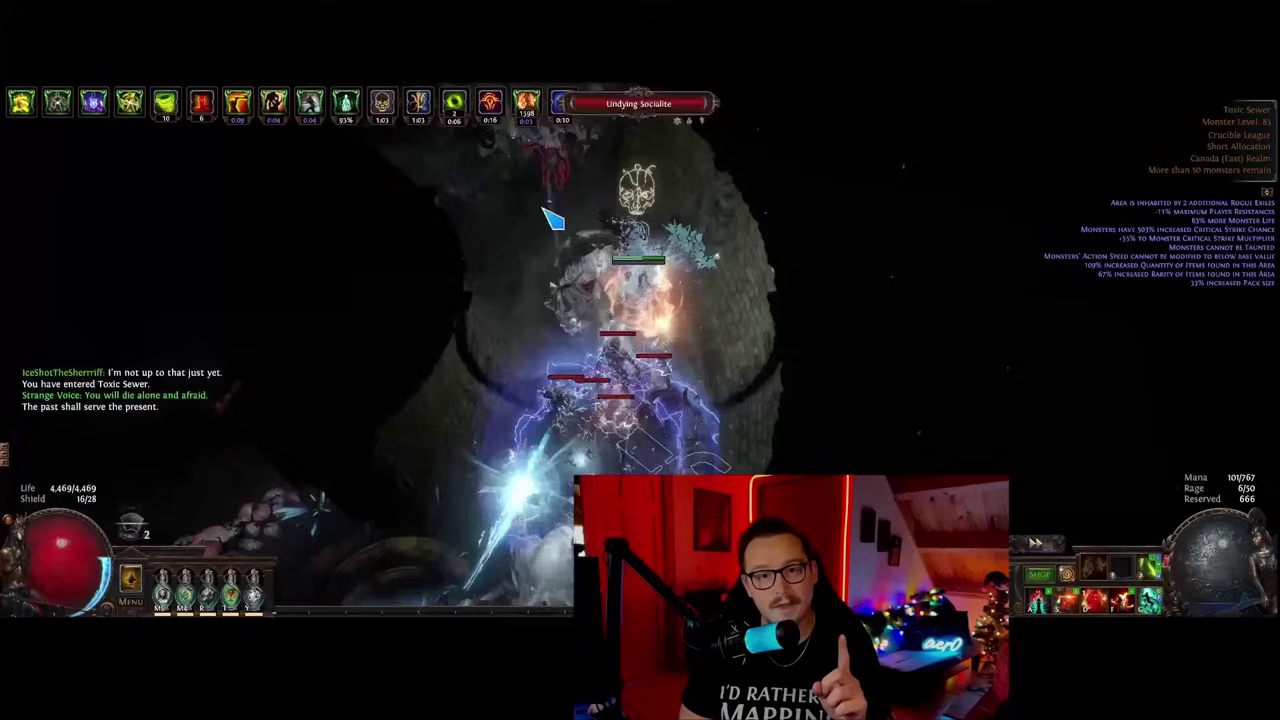
left_click(417, 201)
left_click(468, 372)
left_click(448, 388)
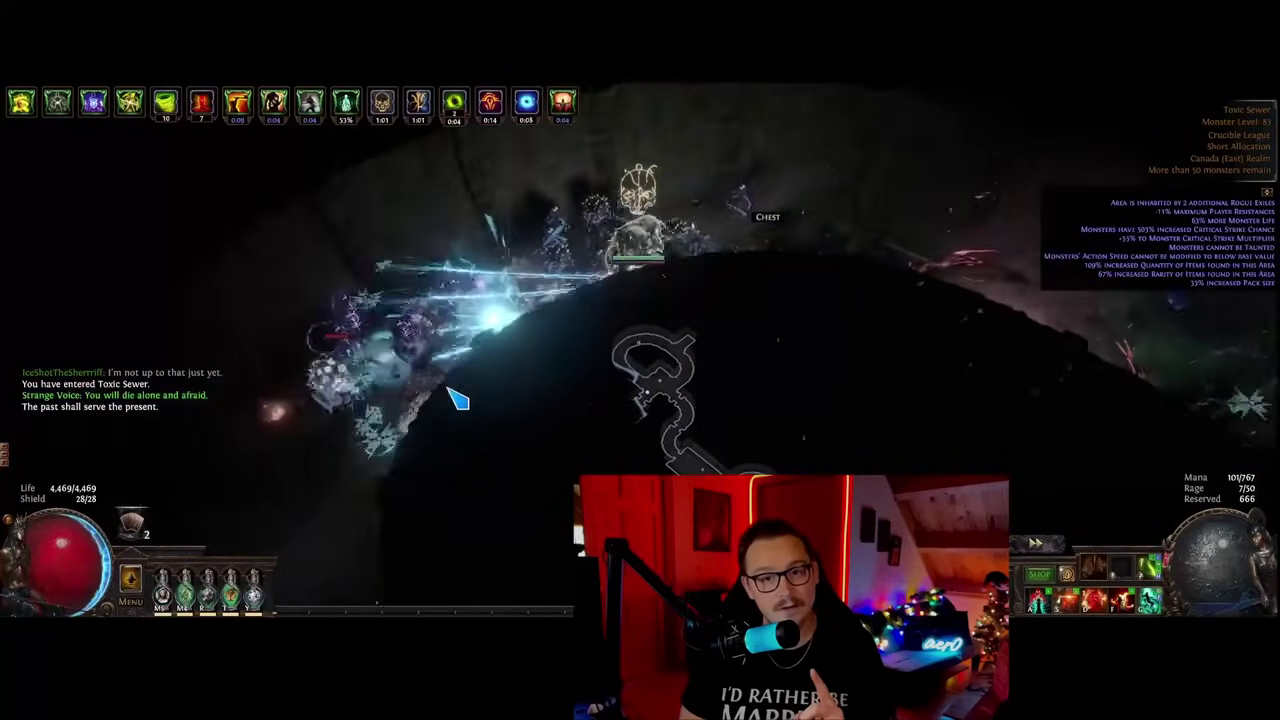
Follow the curved sewer passage and kill the packs up to the chamber with the Orb of Scouring drop.
left_click(560, 461)
left_click(800, 468)
left_click(545, 126)
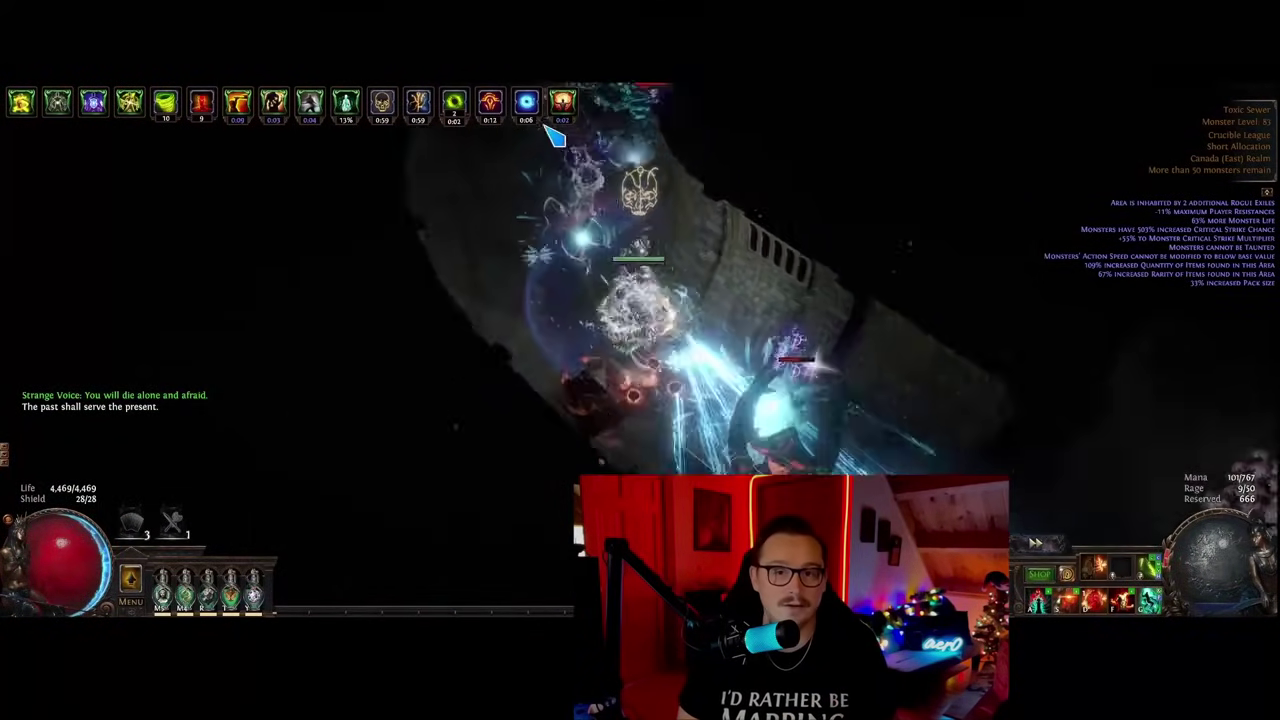
left_click(765, 467)
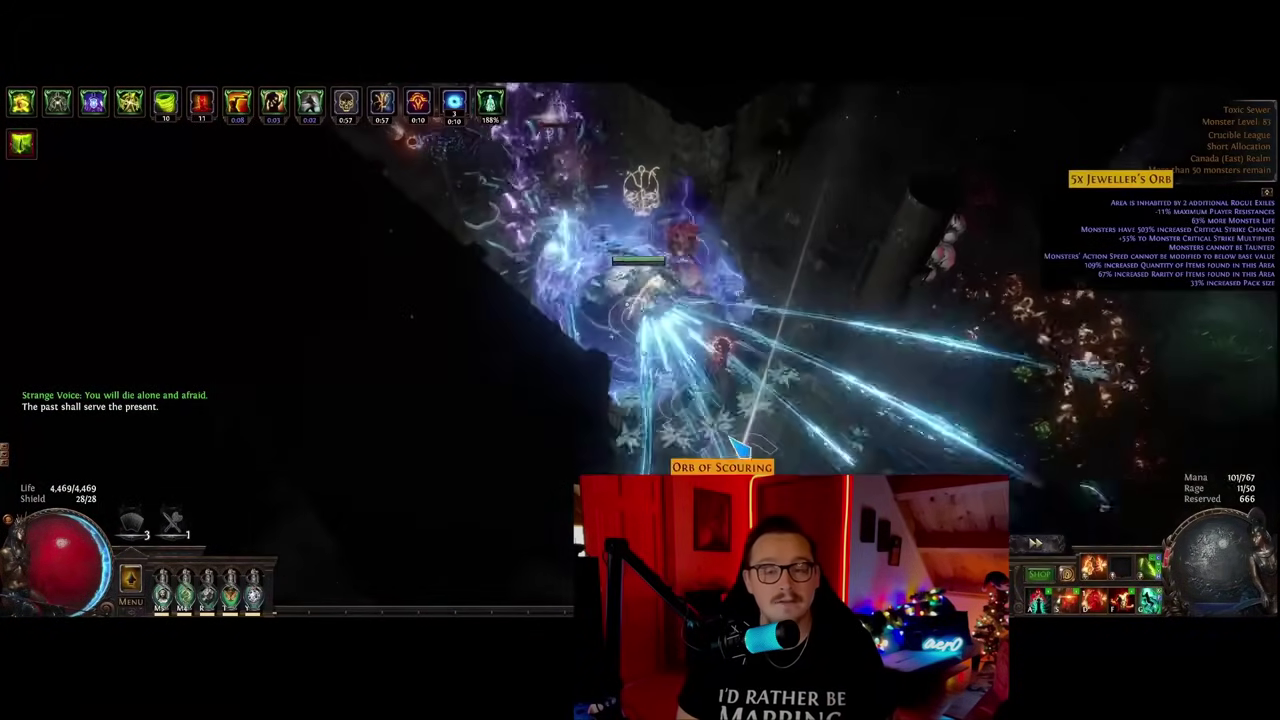
left_click(716, 461)
left_click(486, 440)
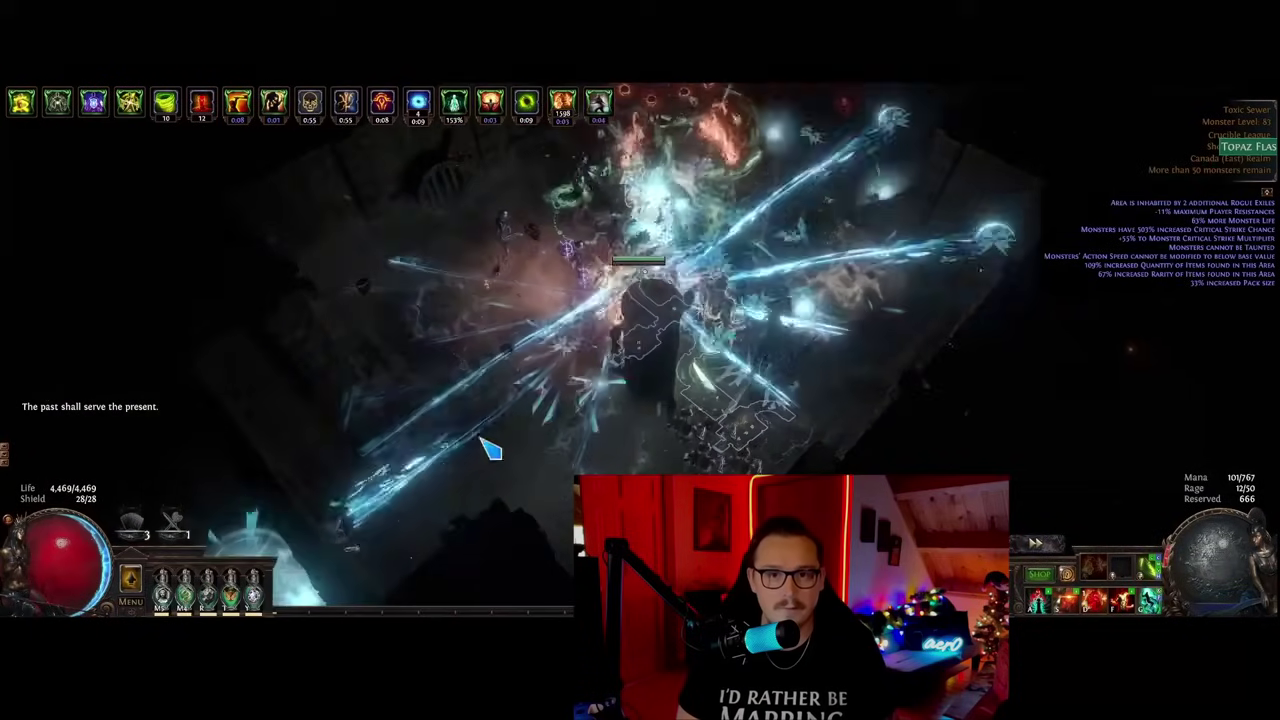
Clear the dense monster packs while advancing toward the Jeweller's Strongbox.
left_click(551, 449)
left_click(520, 166)
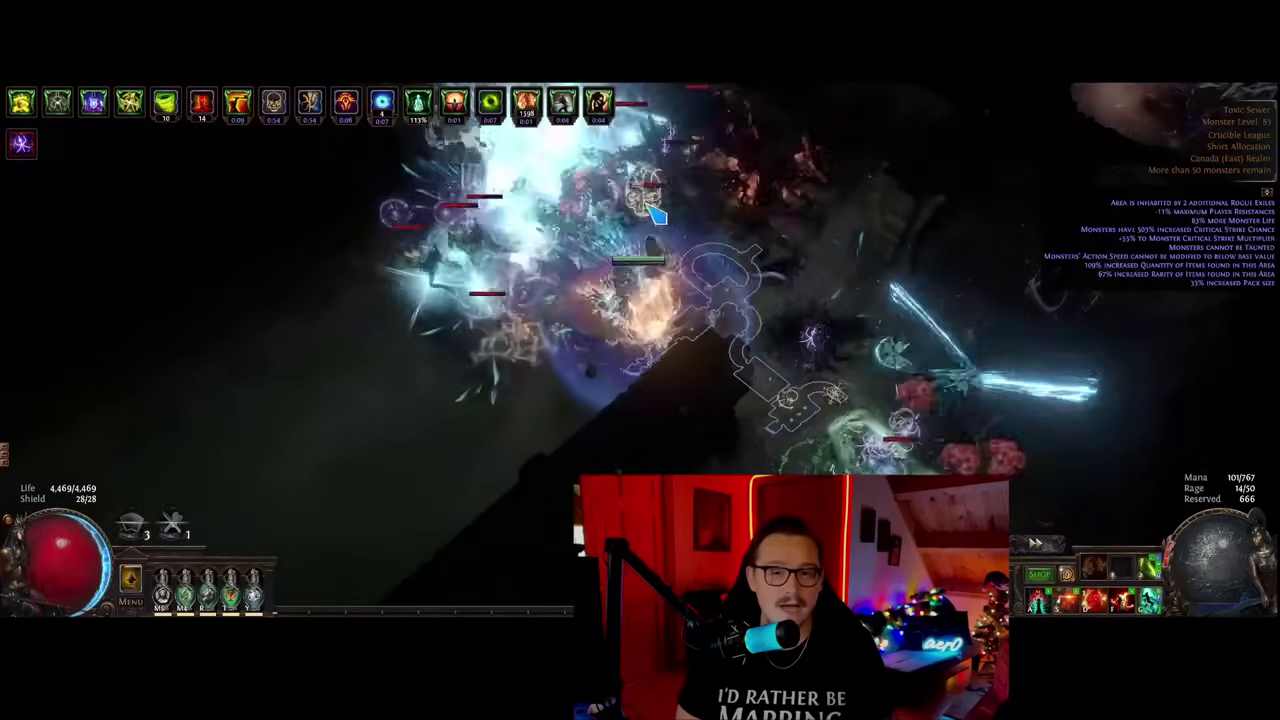
left_click(511, 284)
left_click(491, 437)
left_click(600, 457)
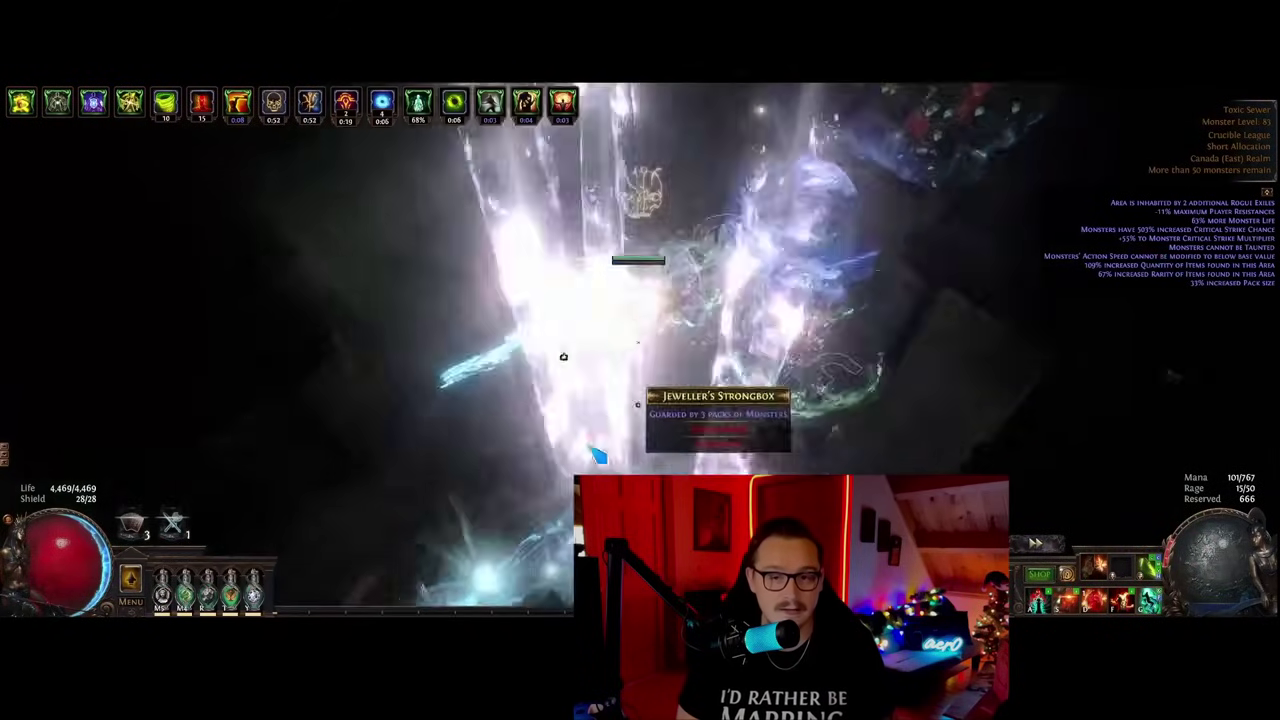
Engage the Jeweller's Strongbox and attack its guarding packs while repositioning around it.
left_click(690, 336)
left_click(580, 295)
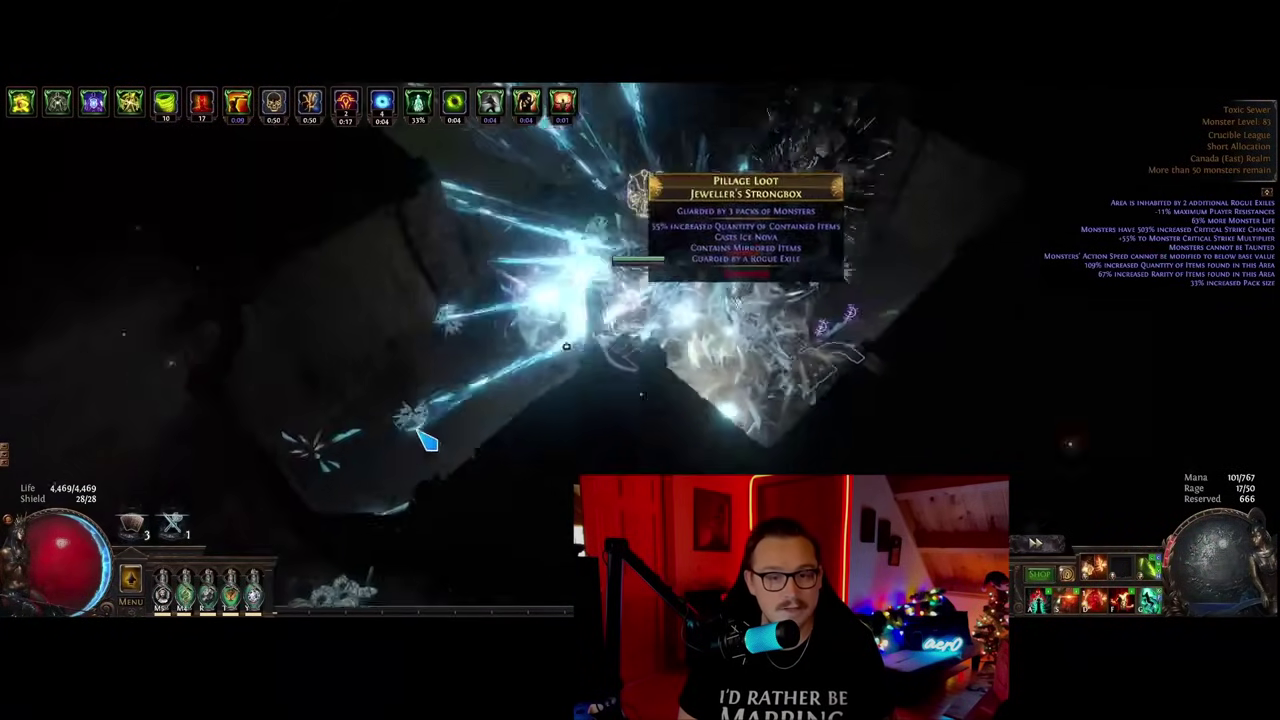
left_click(826, 149)
left_click(665, 437)
left_click(858, 172)
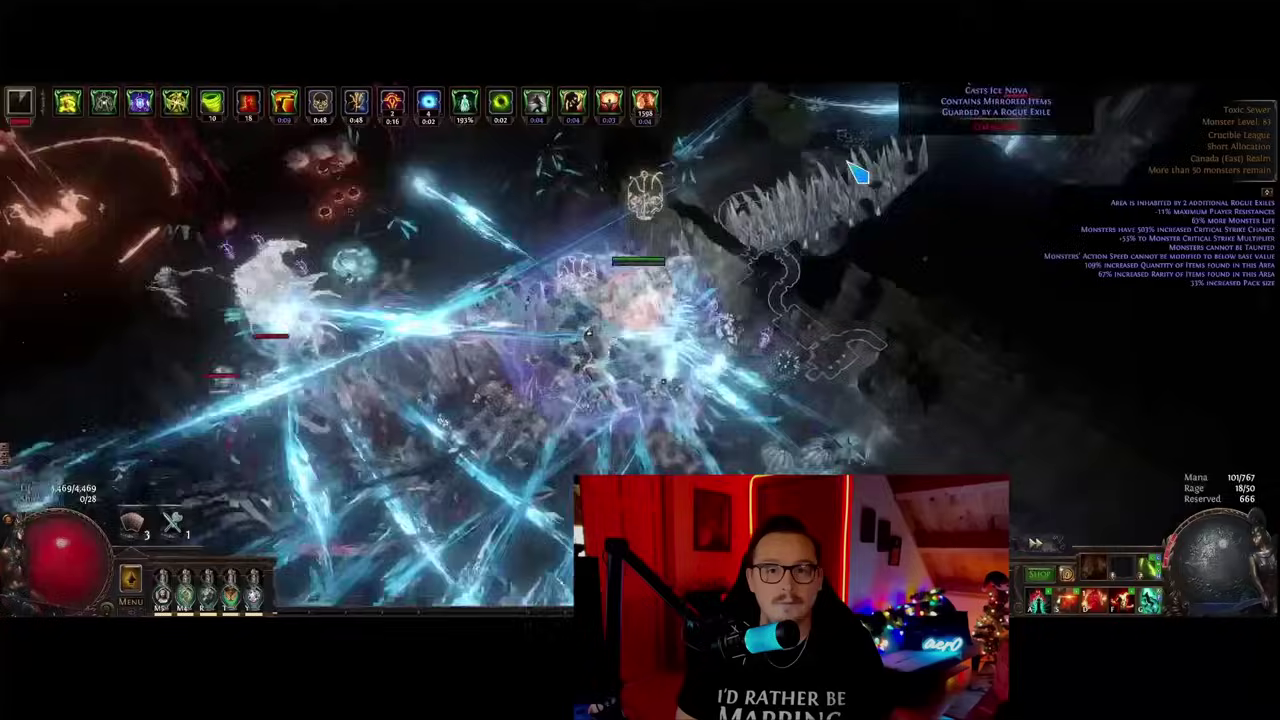
left_click(578, 448)
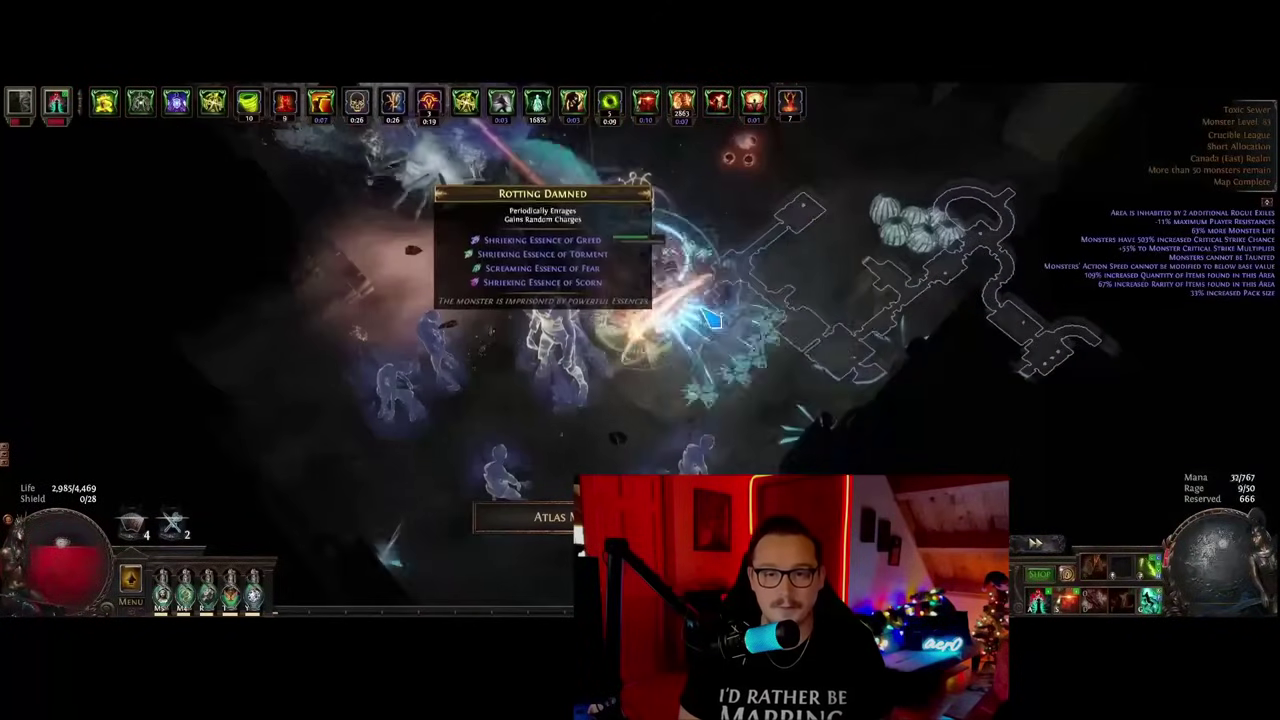
Kill the essence-imprisoned Rotting Damned and collect the dropped Essences of Scorn, Greed, Torment and Fear.
left_click_drag(712, 318, 571, 339)
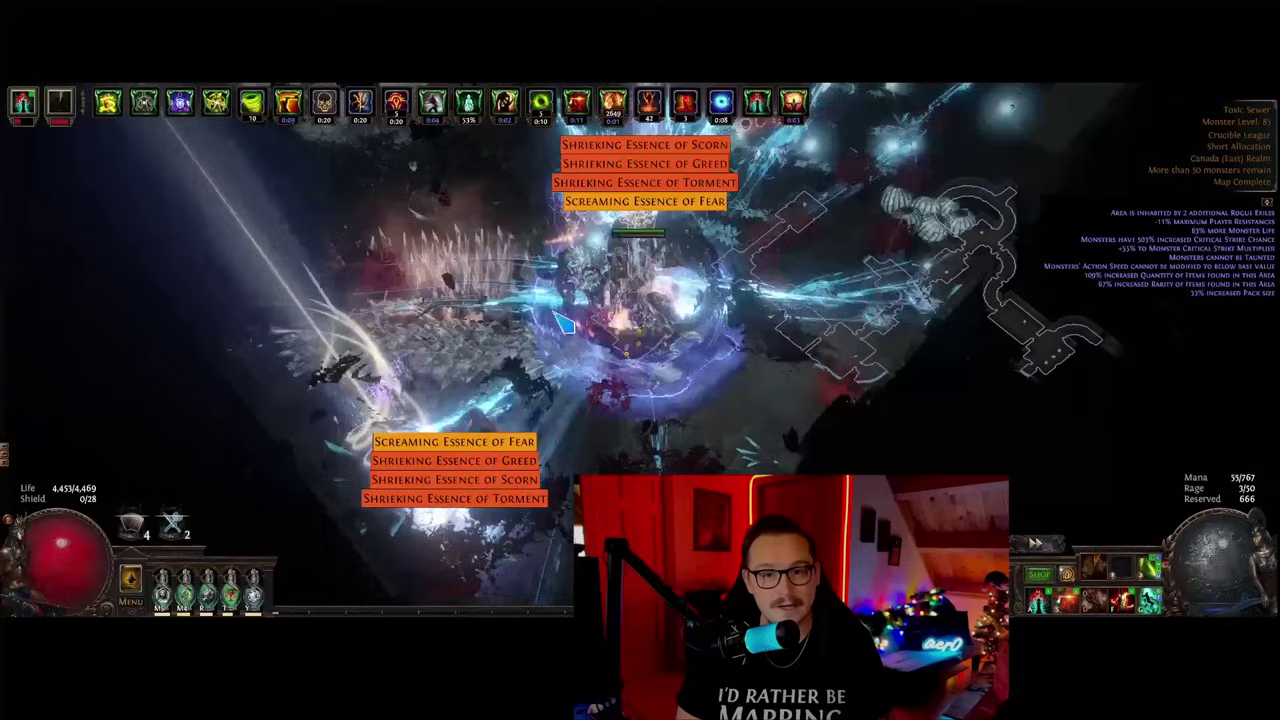
left_click(680, 210)
left_click(685, 306)
left_click(682, 268)
left_click(682, 251)
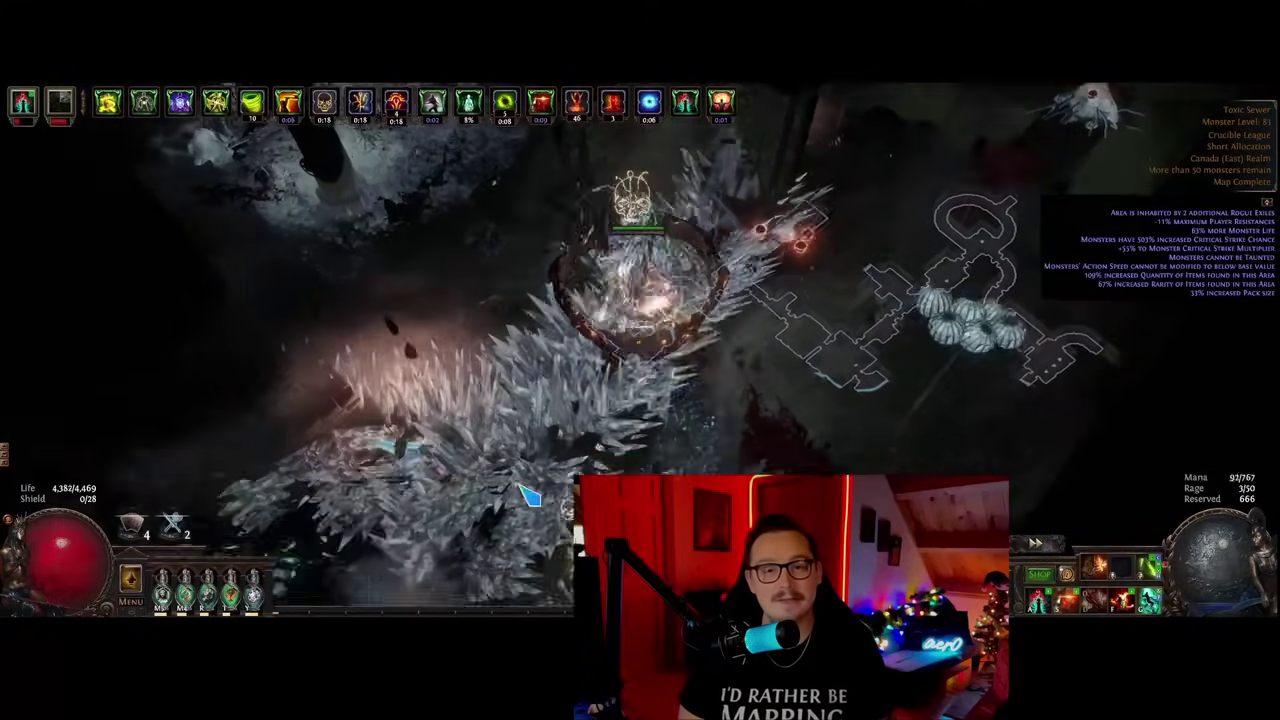
Attack the monsters beyond the essence encounter and advance past the nearby chest.
left_click(680, 246)
left_click(665, 286)
left_click(672, 304)
left_click(674, 268)
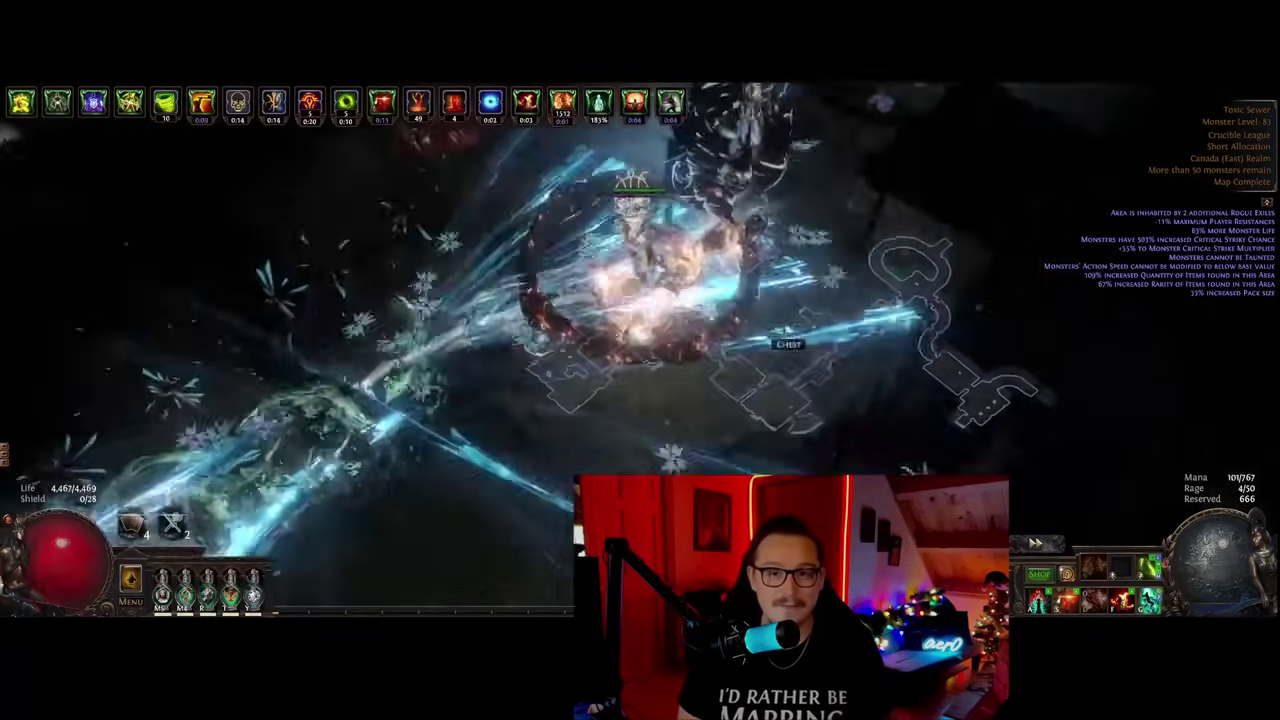
left_click(786, 340)
left_click(551, 483)
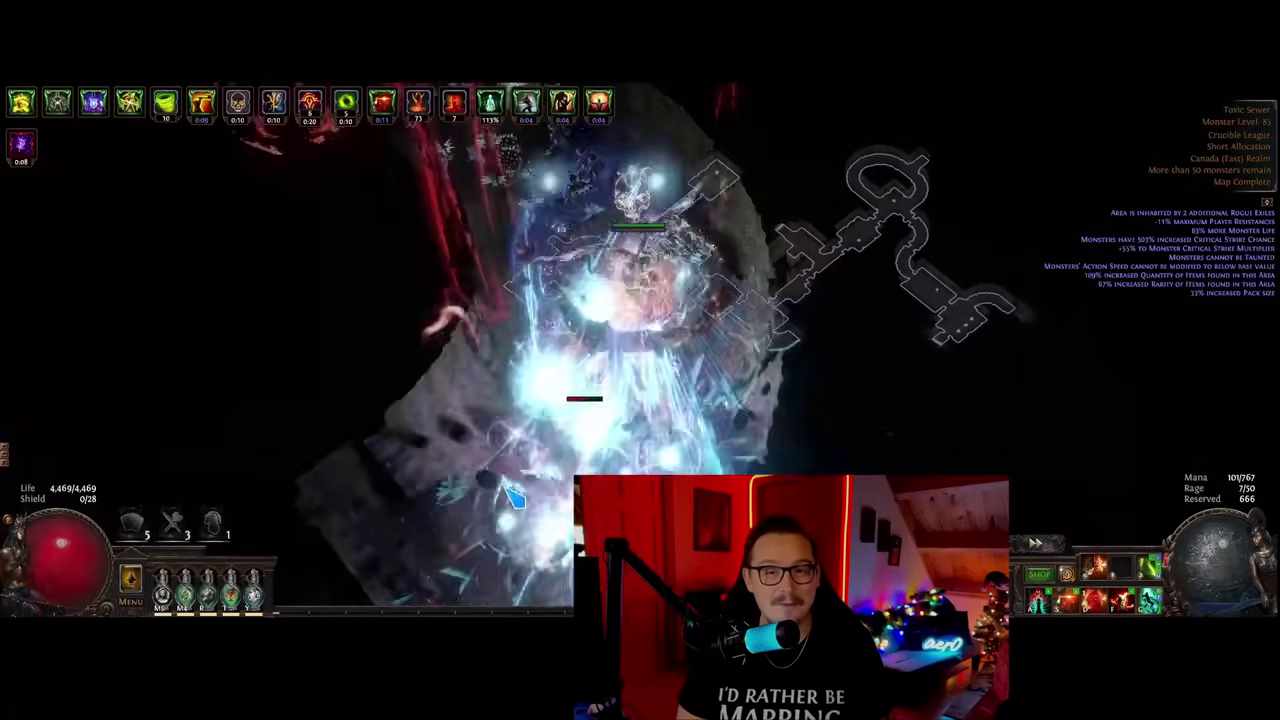
Clear the packs in the winding tunnel and the chamber with chests at its end.
left_click(568, 466)
left_click(568, 466)
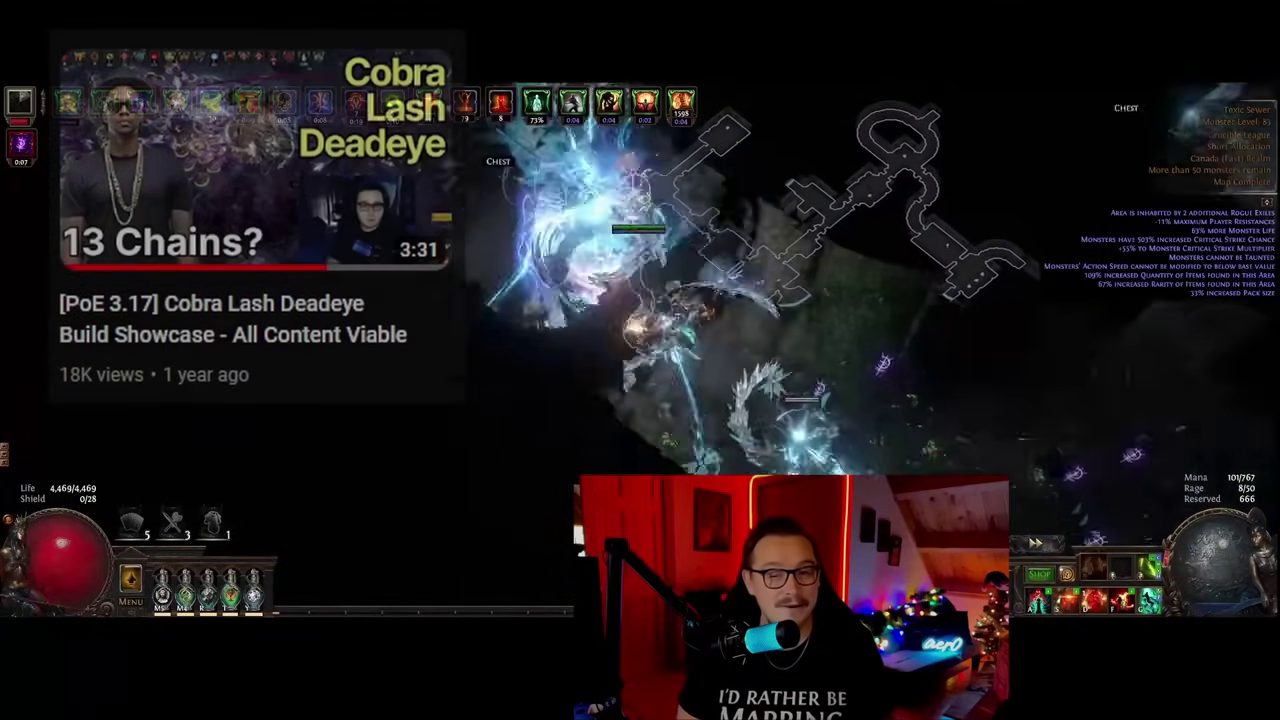
left_click(863, 374)
left_click(921, 188)
left_click(723, 263)
left_click(803, 211)
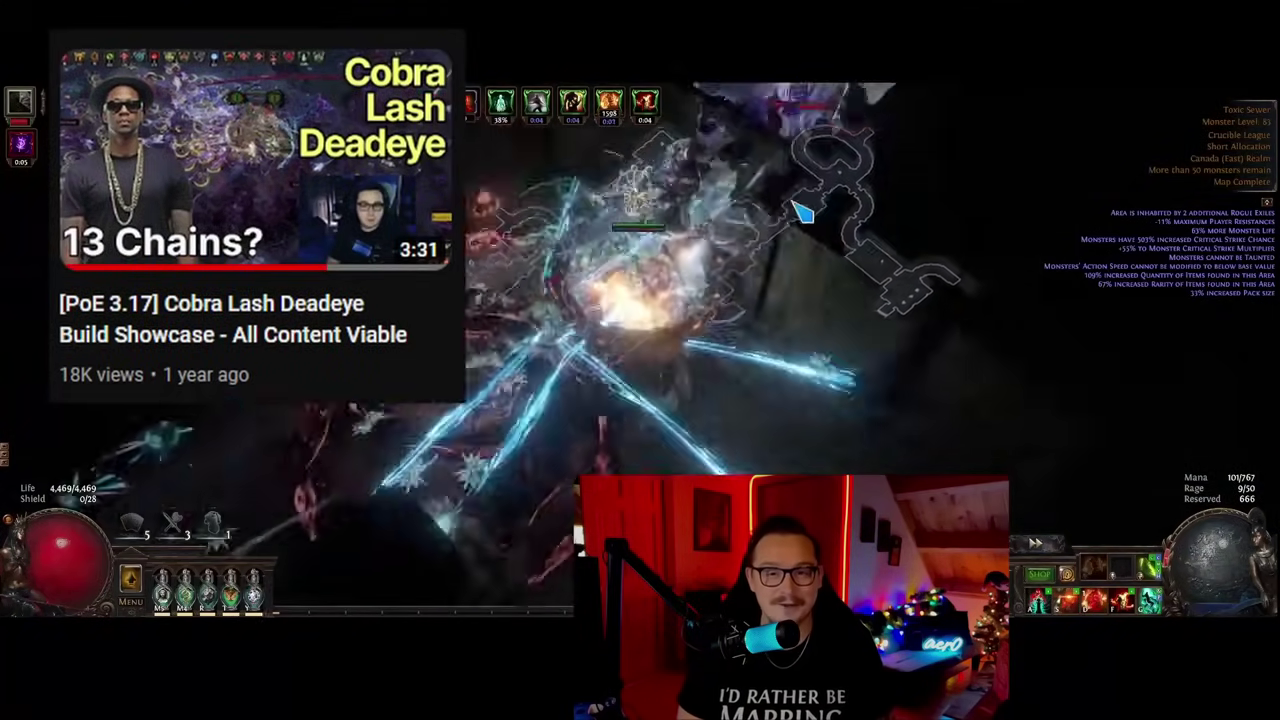
Fight the monsters around the Awakened Sextant drop and continue across the overgrown chamber.
left_click(798, 354)
left_click(788, 400)
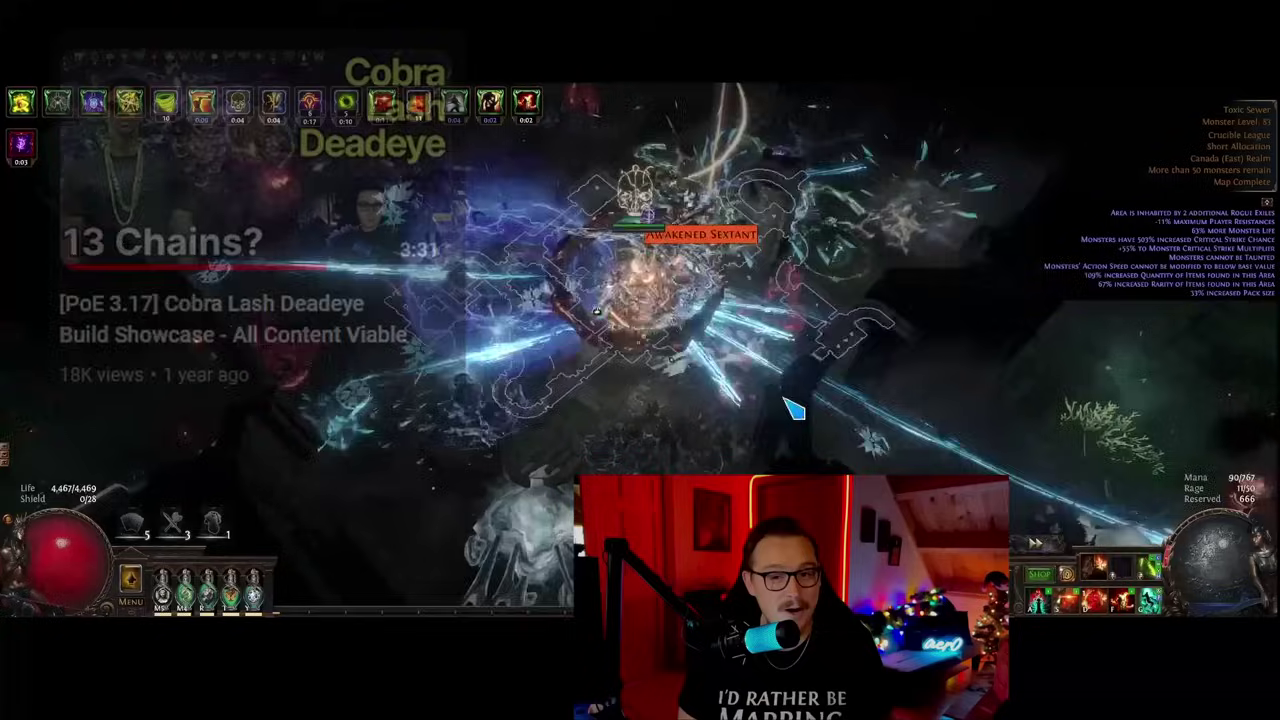
left_click(655, 174)
left_click(703, 371)
left_click(848, 457)
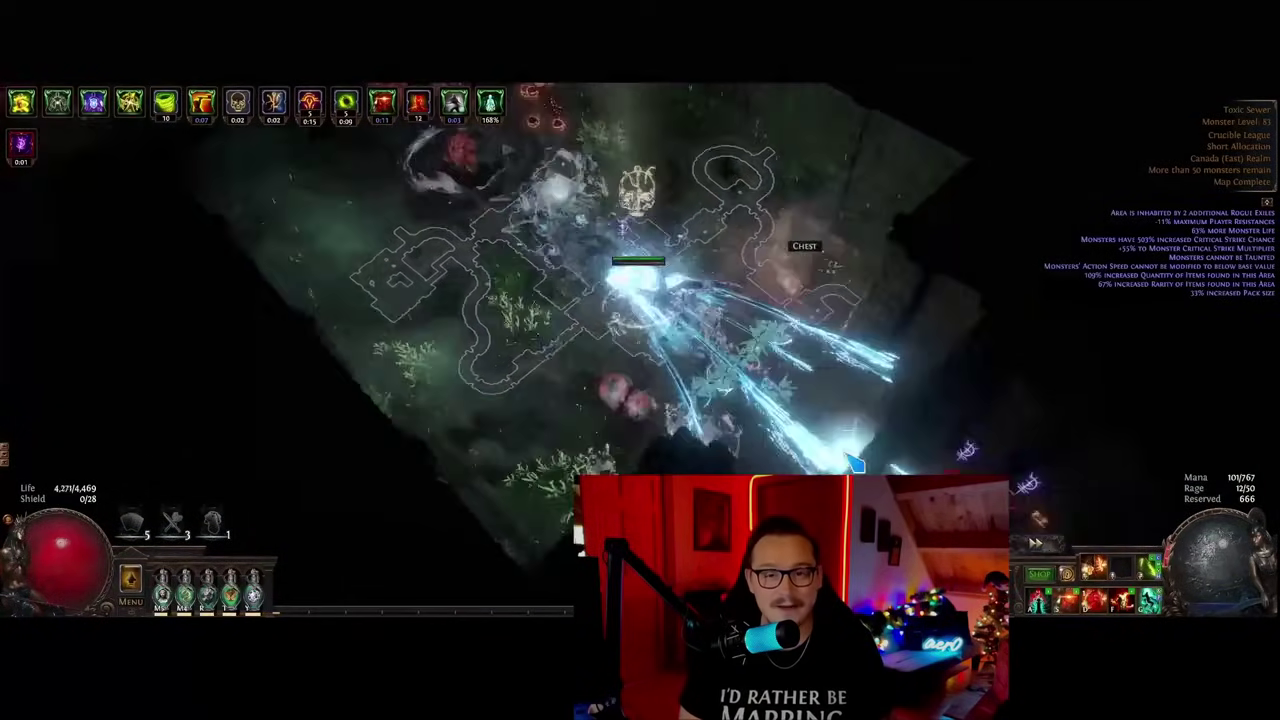
Kill the packs around the Artisan's Strongbox and engage the strongbox.
left_click(862, 460)
left_click(437, 491)
left_click(449, 457)
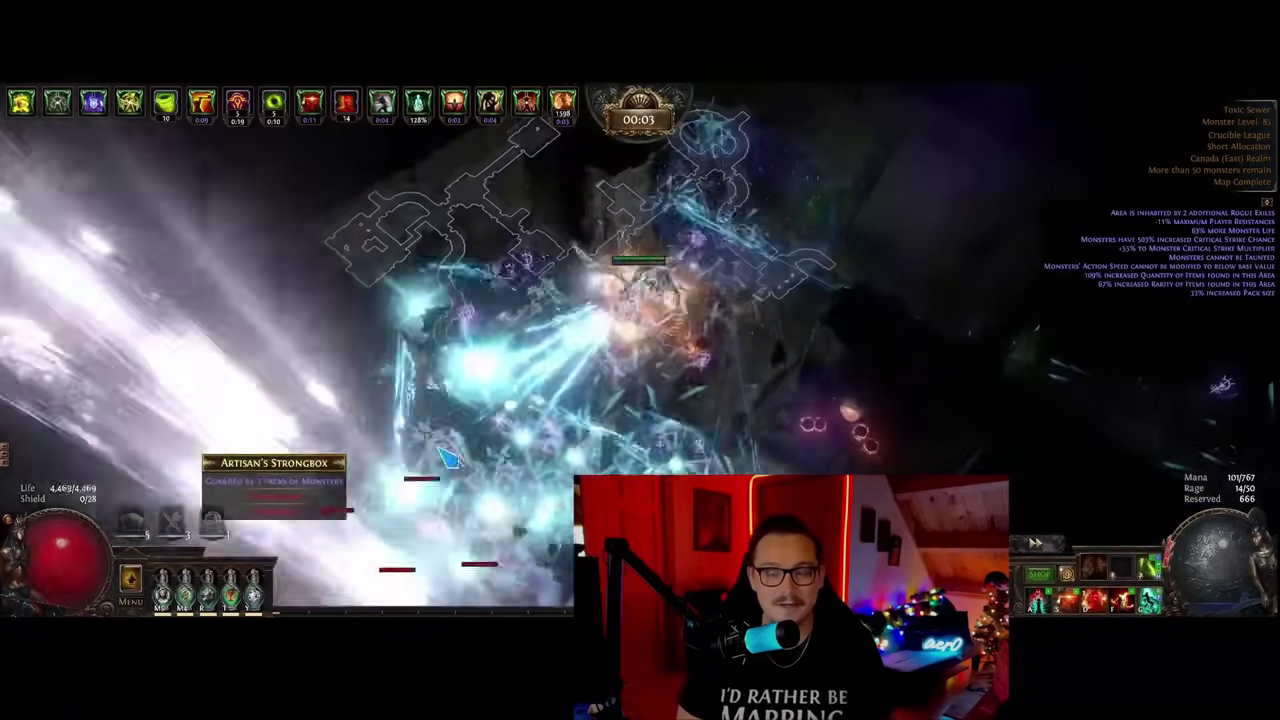
left_click(406, 437)
left_click(552, 385)
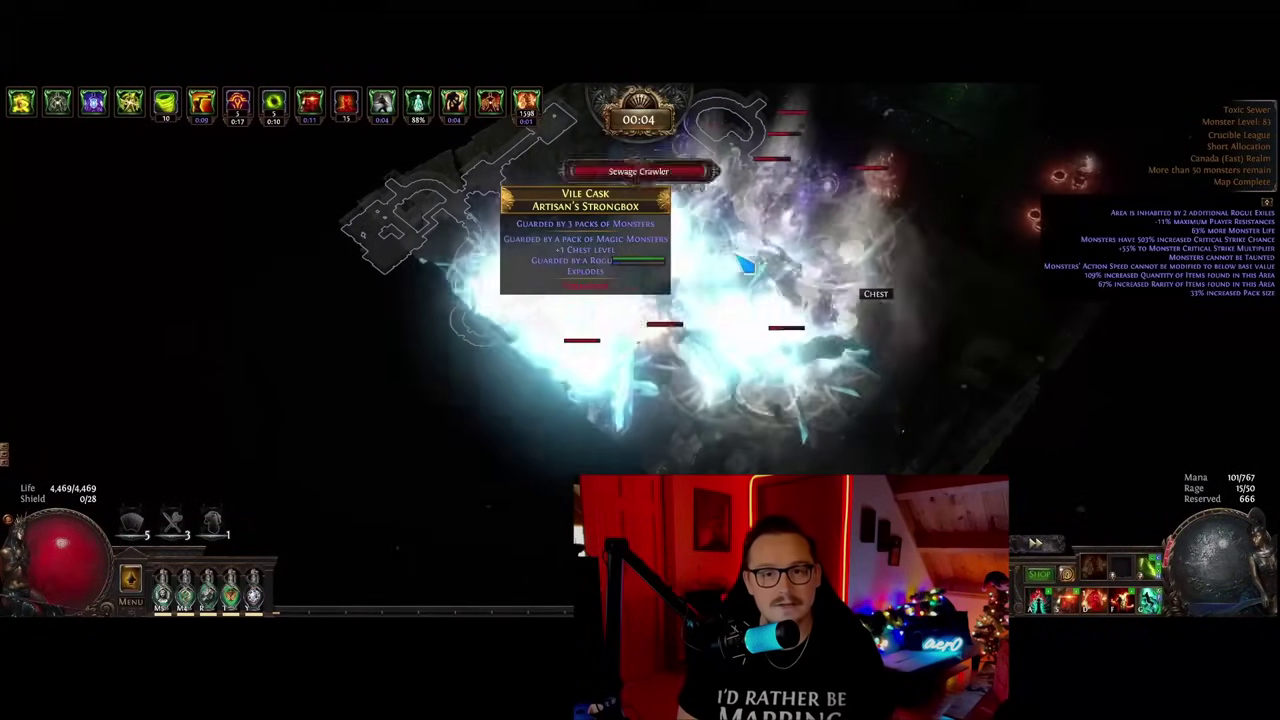
Fight the Sewage Crawler and the strongbox guards, returning toward the Artisan's Strongbox loot.
left_click(797, 272)
left_click(805, 320)
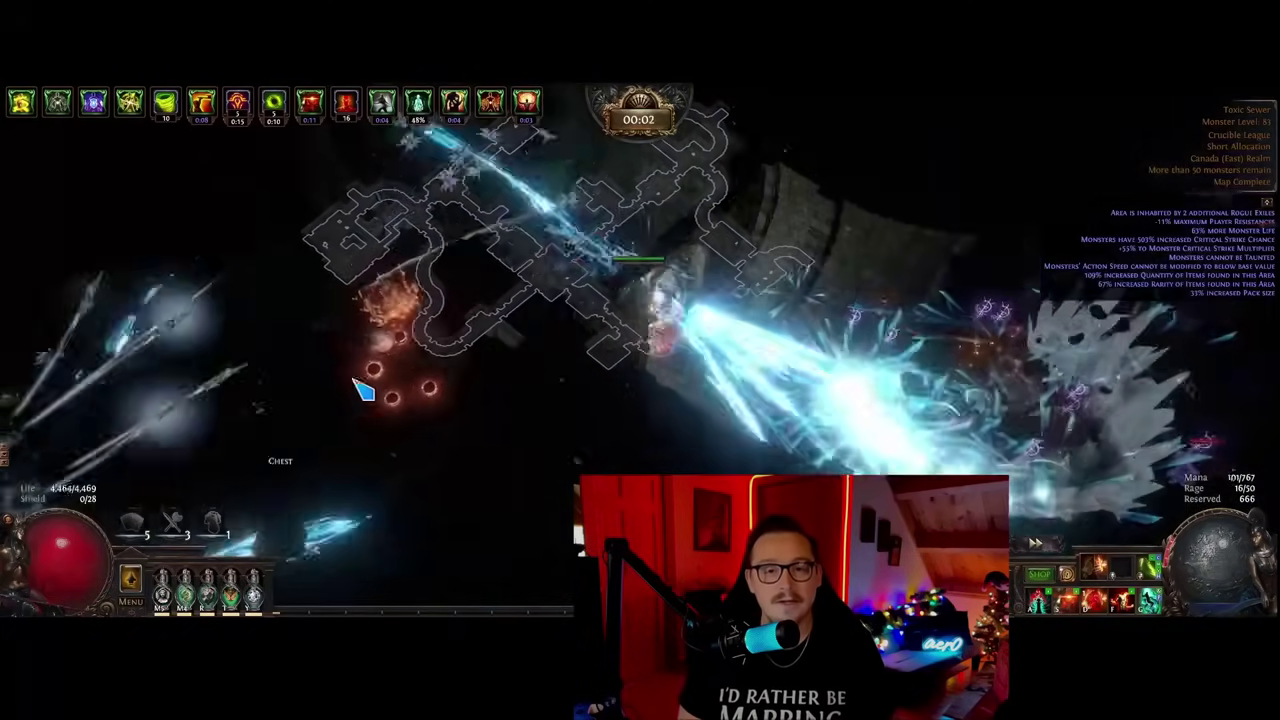
left_click(363, 389)
left_click(347, 432)
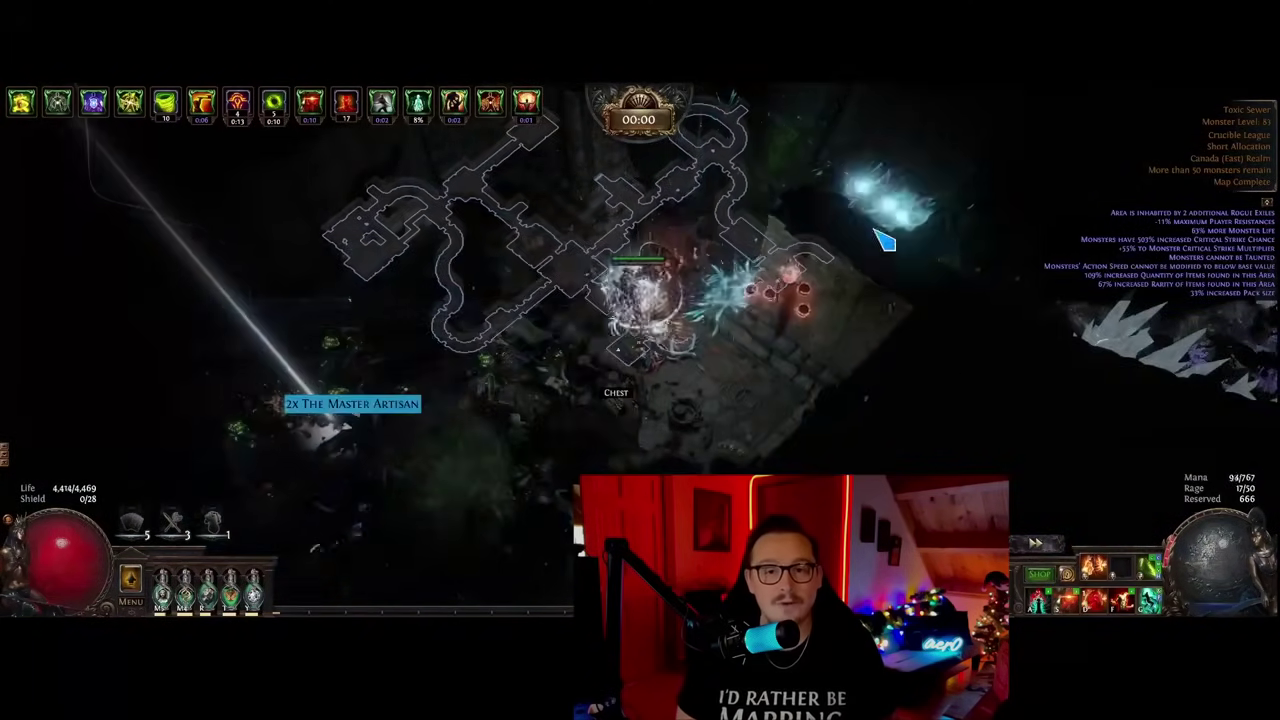
Move on from The Master Artisan drop and clear the packs in the next passage.
left_click(886, 240)
left_click(1034, 446)
left_click(822, 168)
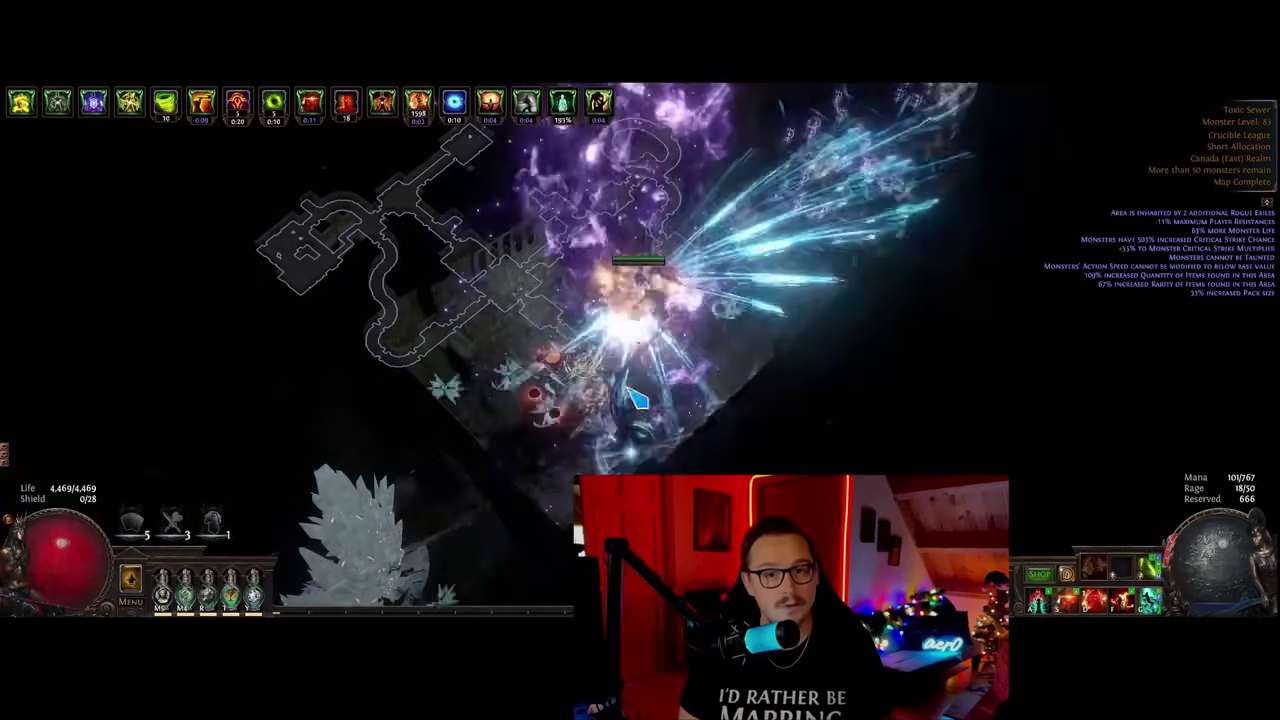
left_click(888, 146)
left_click(806, 174)
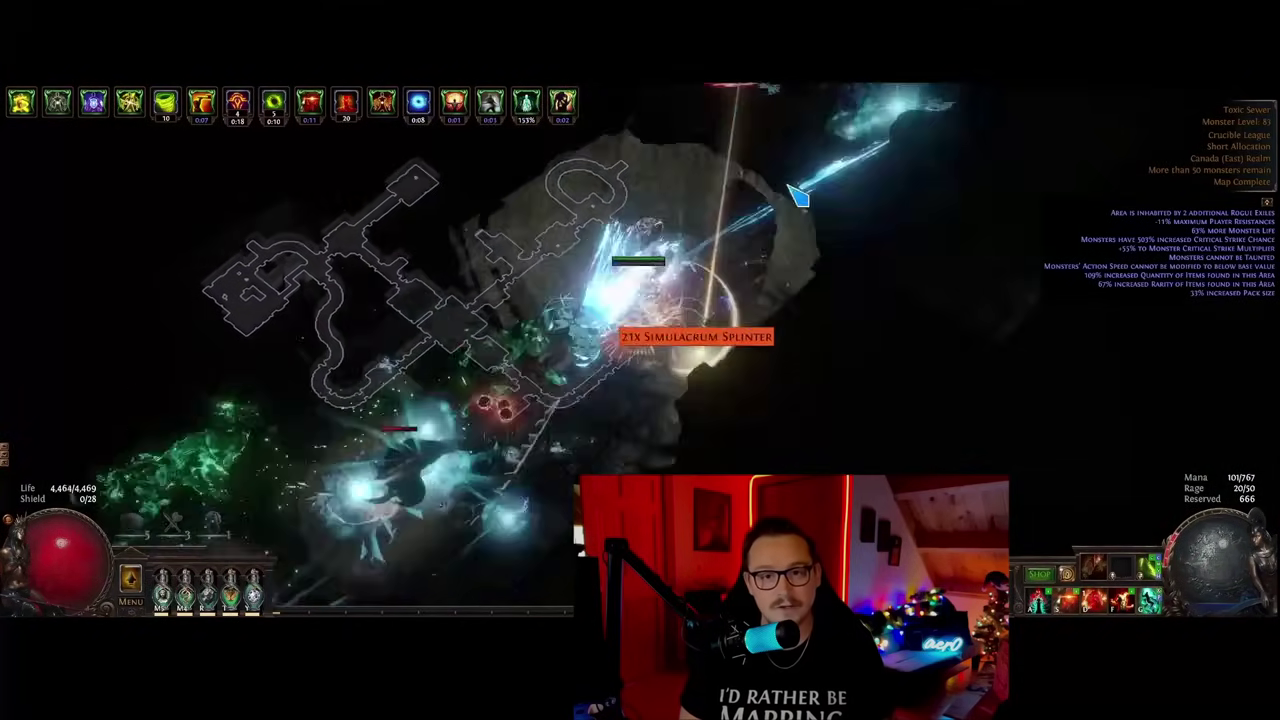
Attack the remaining nearby monsters and collect the Simulacrum Splinters and the Blacksmith's Delirium Orb.
left_click(803, 195)
left_click(618, 440)
left_click(612, 347)
left_click(620, 293)
left_click(600, 434)
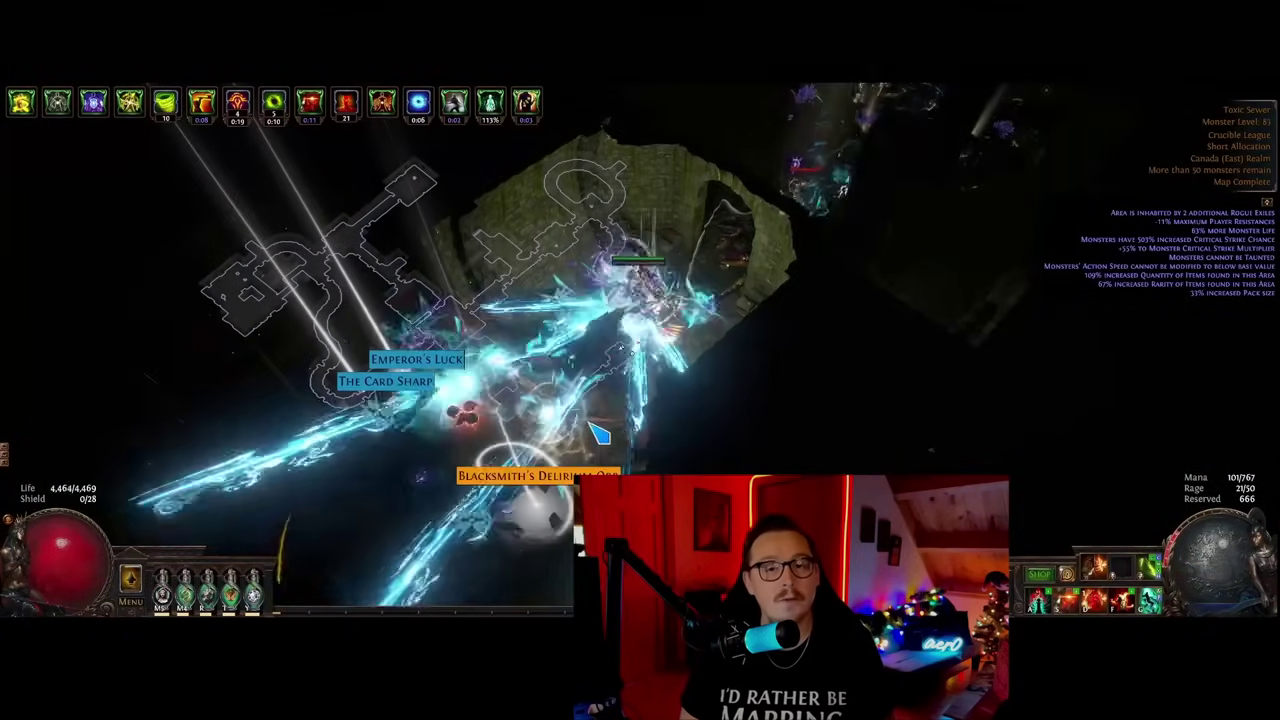
left_click(573, 468)
Advance into the last unexplored part of the Toxic Sewer and attack the remaining monsters.
left_click(763, 223)
left_click(754, 229)
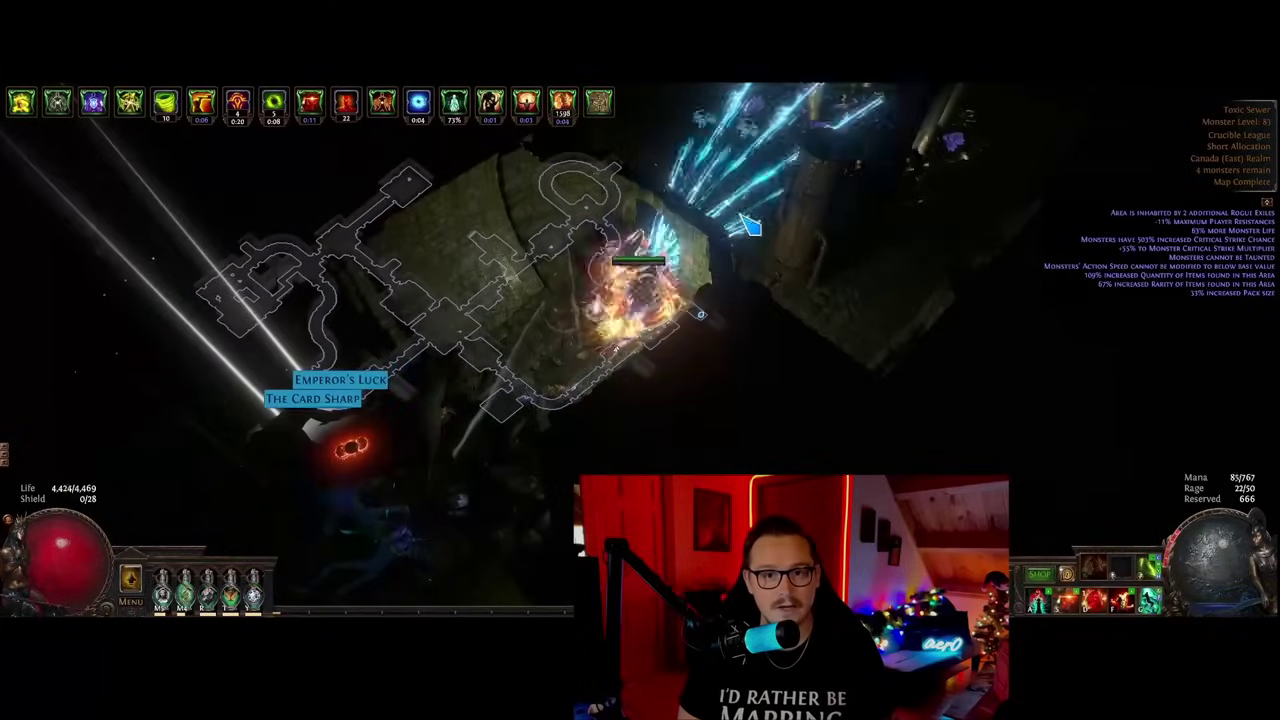
left_click(806, 186)
left_click(868, 440)
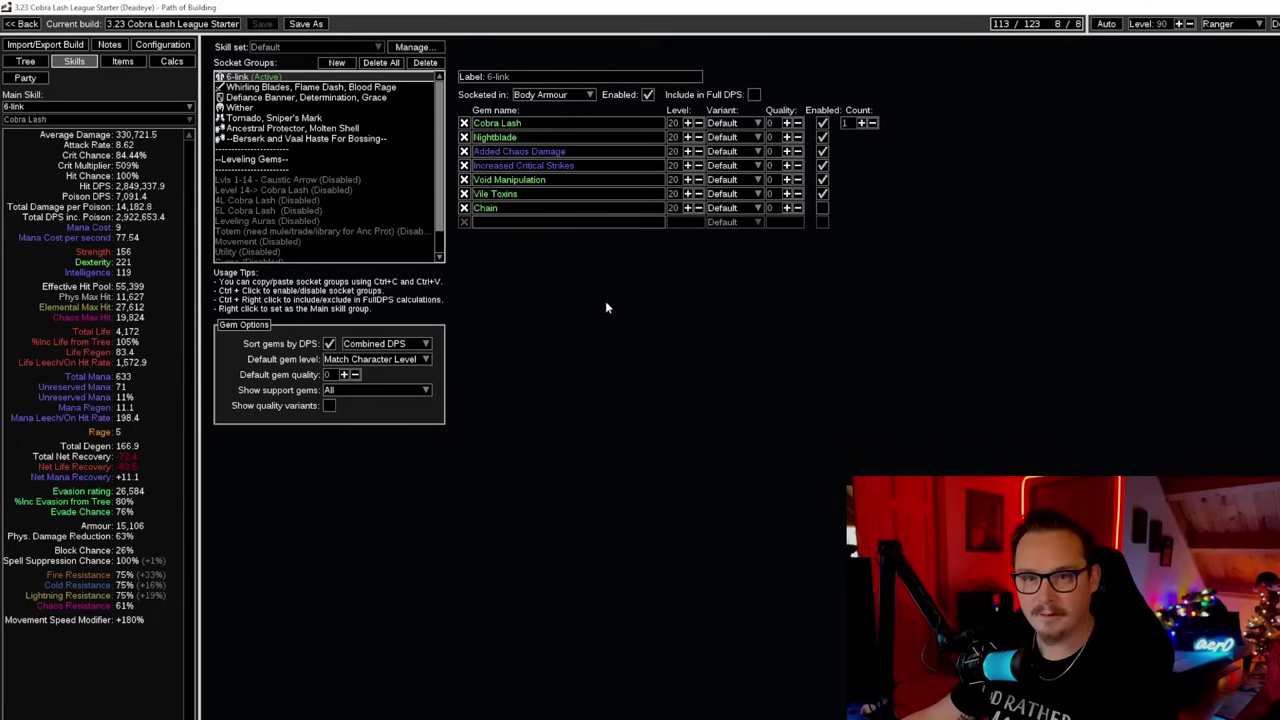
Switch to Path of Building and review the Cobra Lash build's passive tree, equipped items and The Wasp Nest's stats.
left_click(27, 63)
scroll(860, 348, "down", 6)
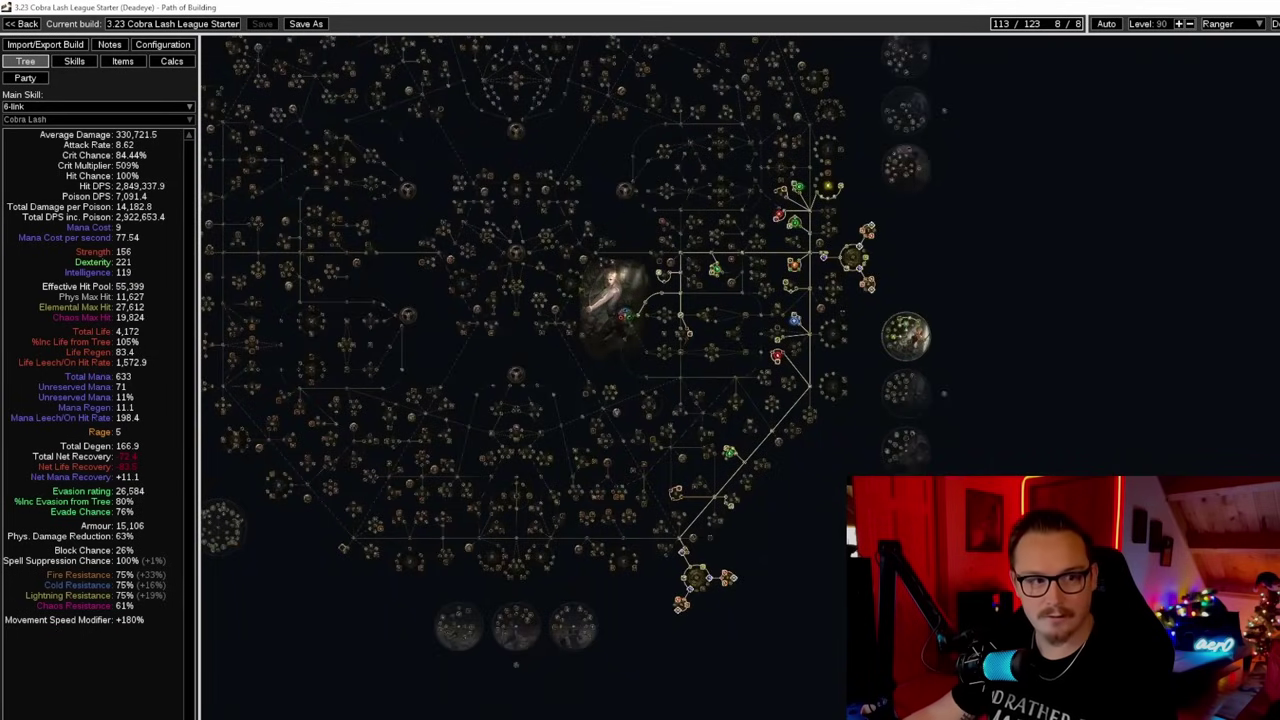
left_click(122, 61)
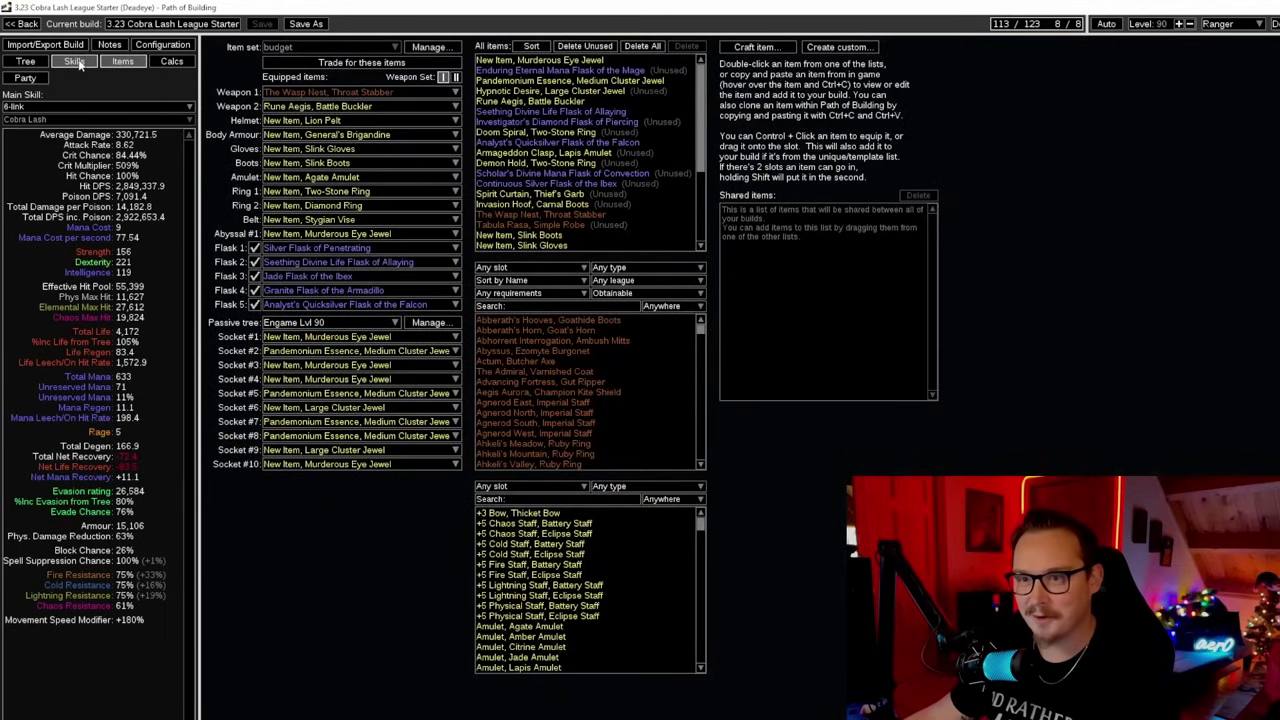
left_click(76, 62)
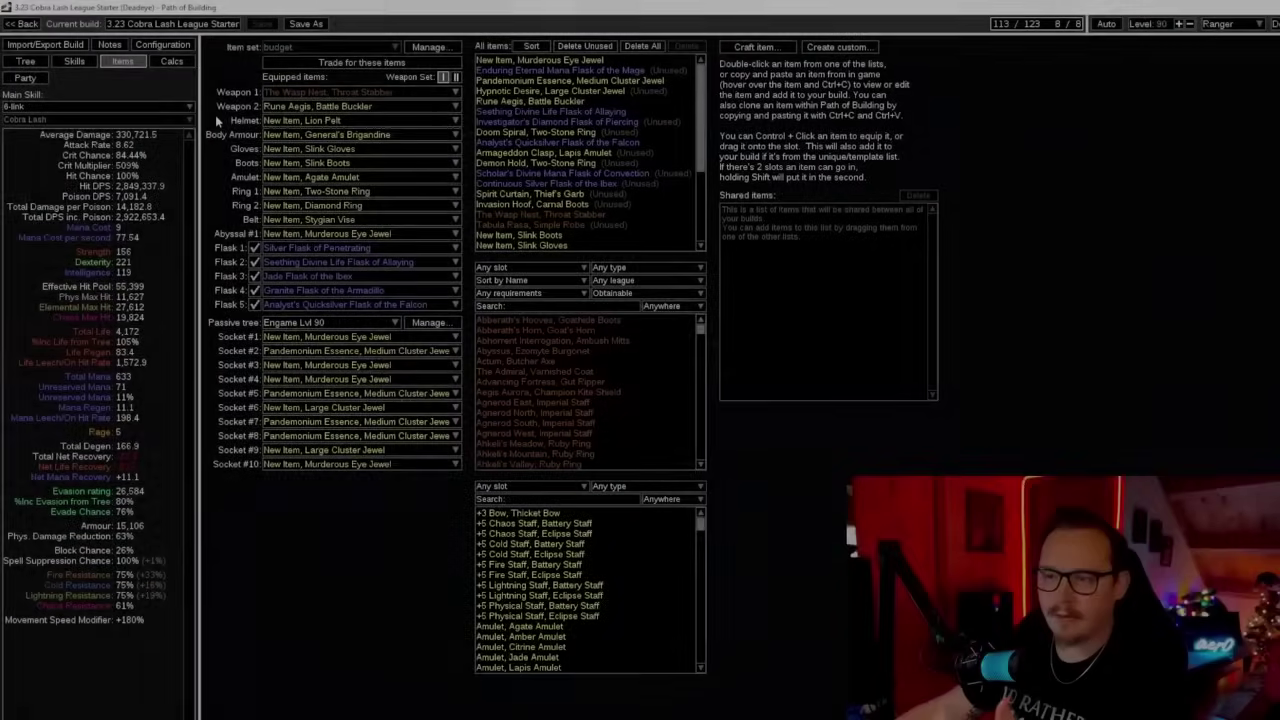
mouse_move(288, 100)
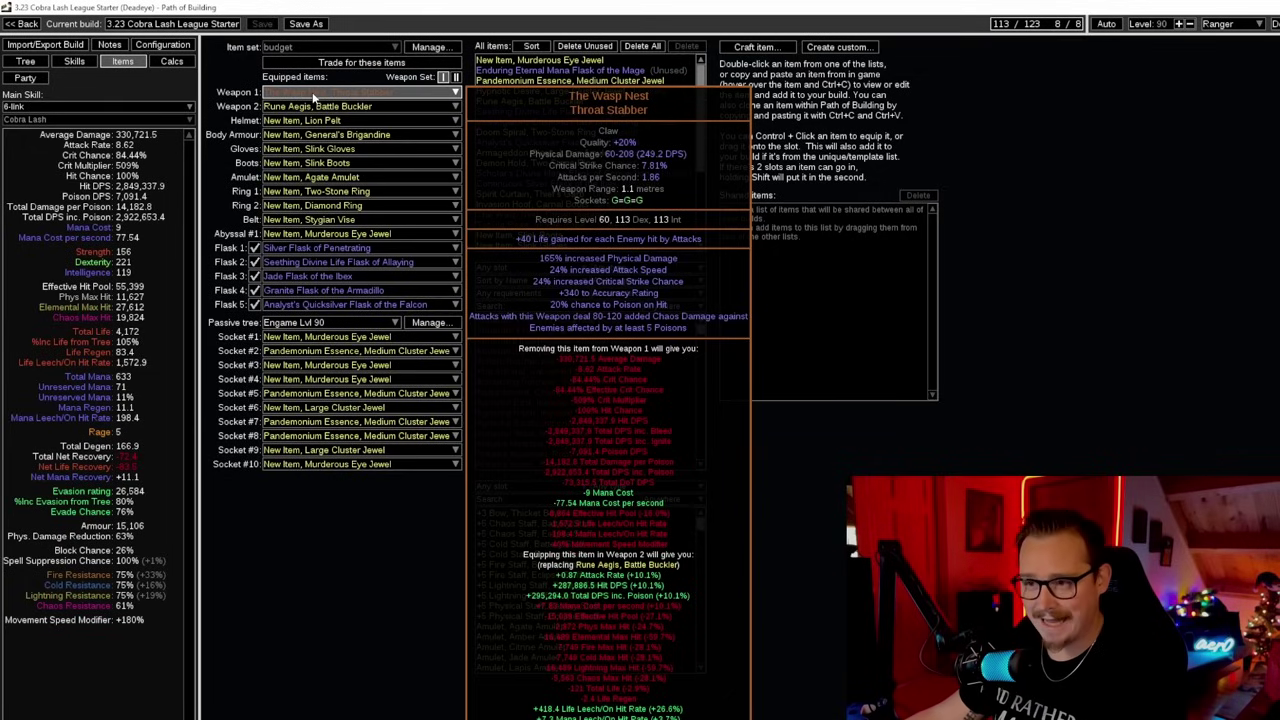
Review the build's socketed cluster jewels, their clusters on the passive tree, and the equipped Rune Aegis shield.
mouse_move(336, 180)
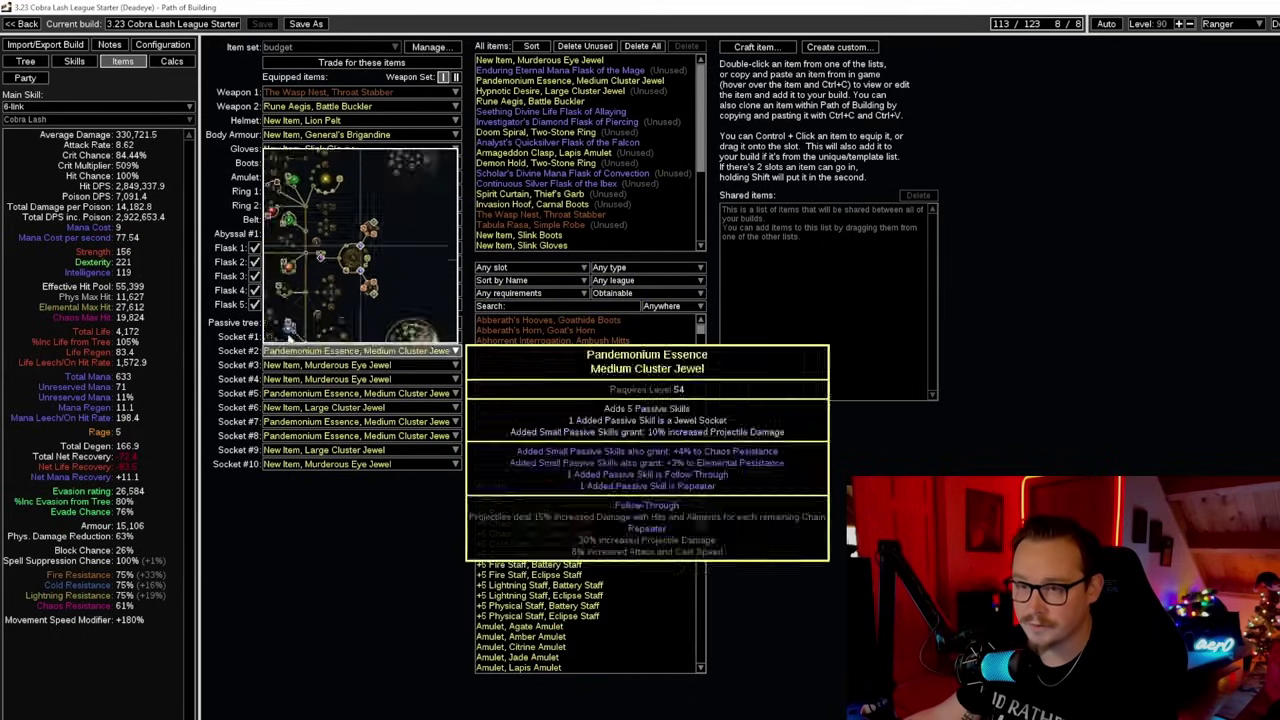
left_click(25, 61)
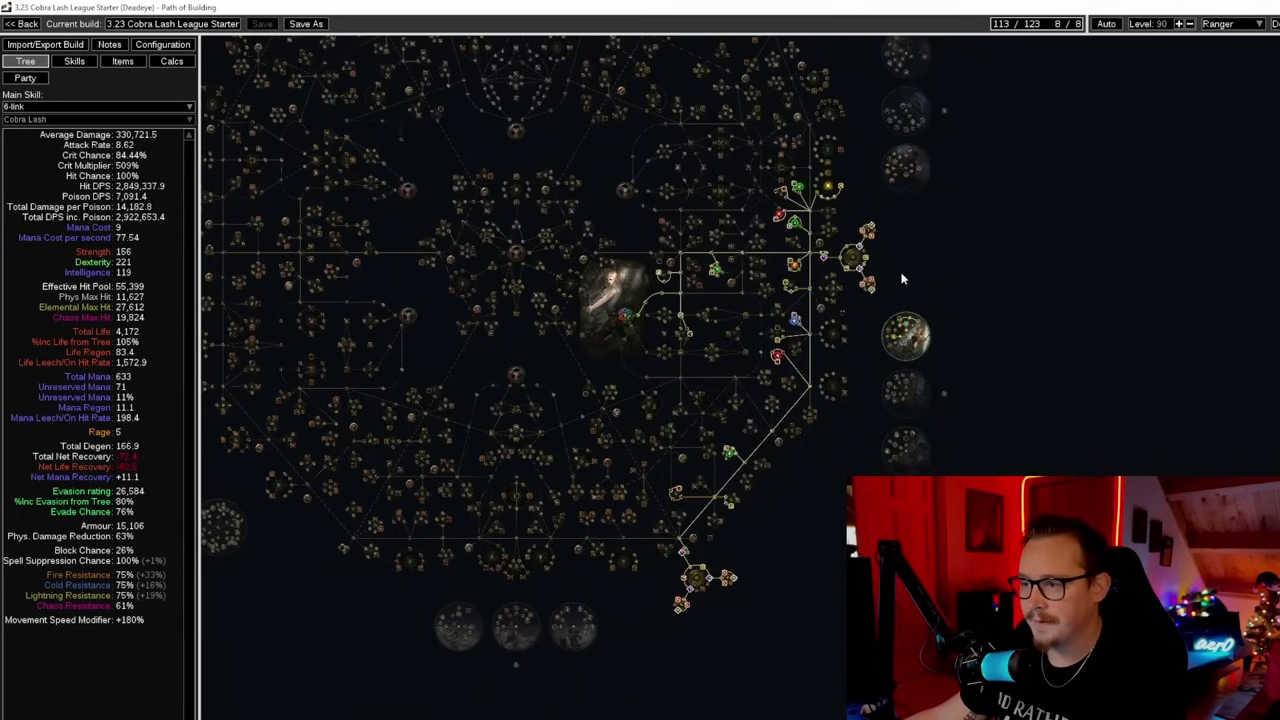
scroll(897, 281, "up", 1)
scroll(905, 266, "up", 2)
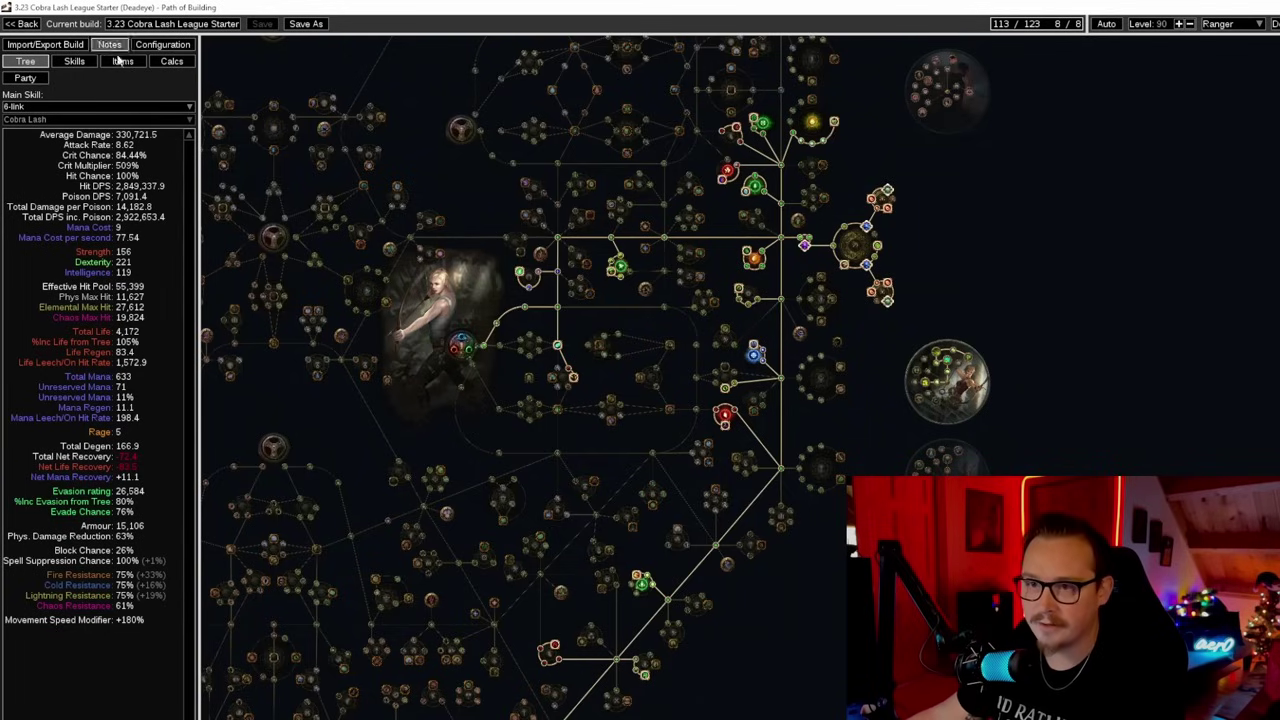
left_click(121, 63)
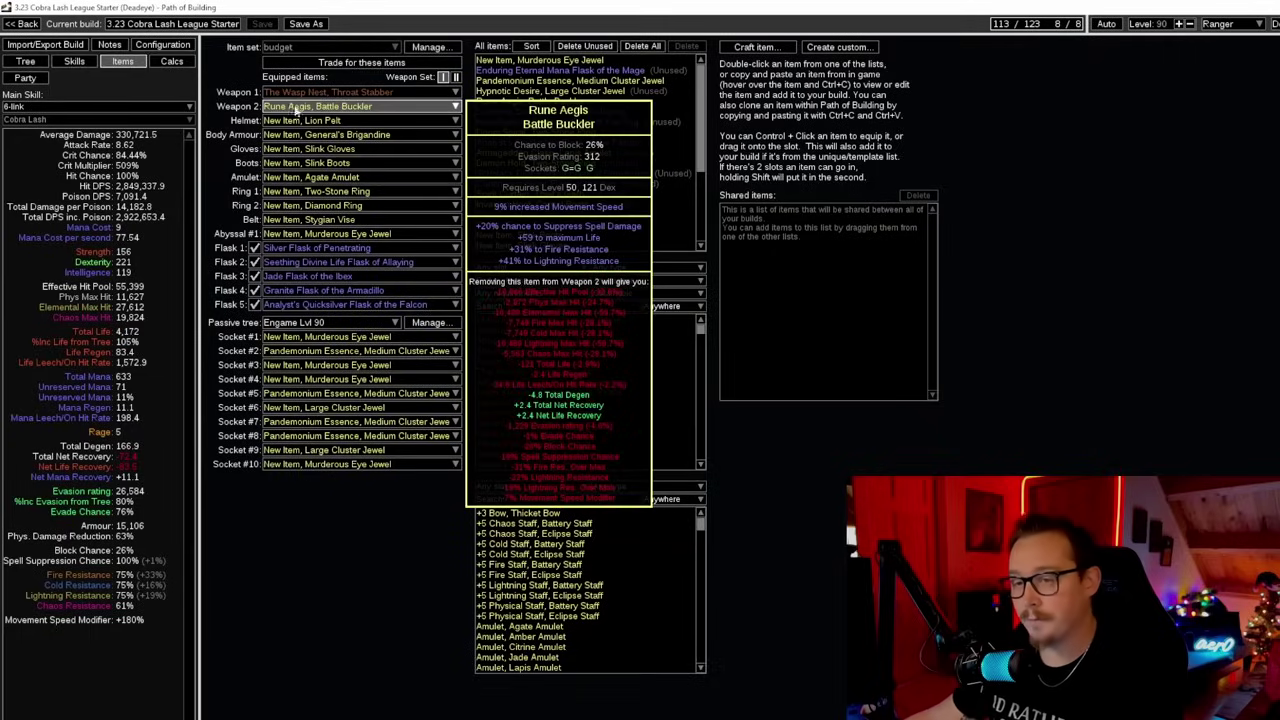
Compare the build's damage by toggling Vile Toxins in the 6-link and Berserk and Vaal Haste in the bossing group.
left_click(82, 61)
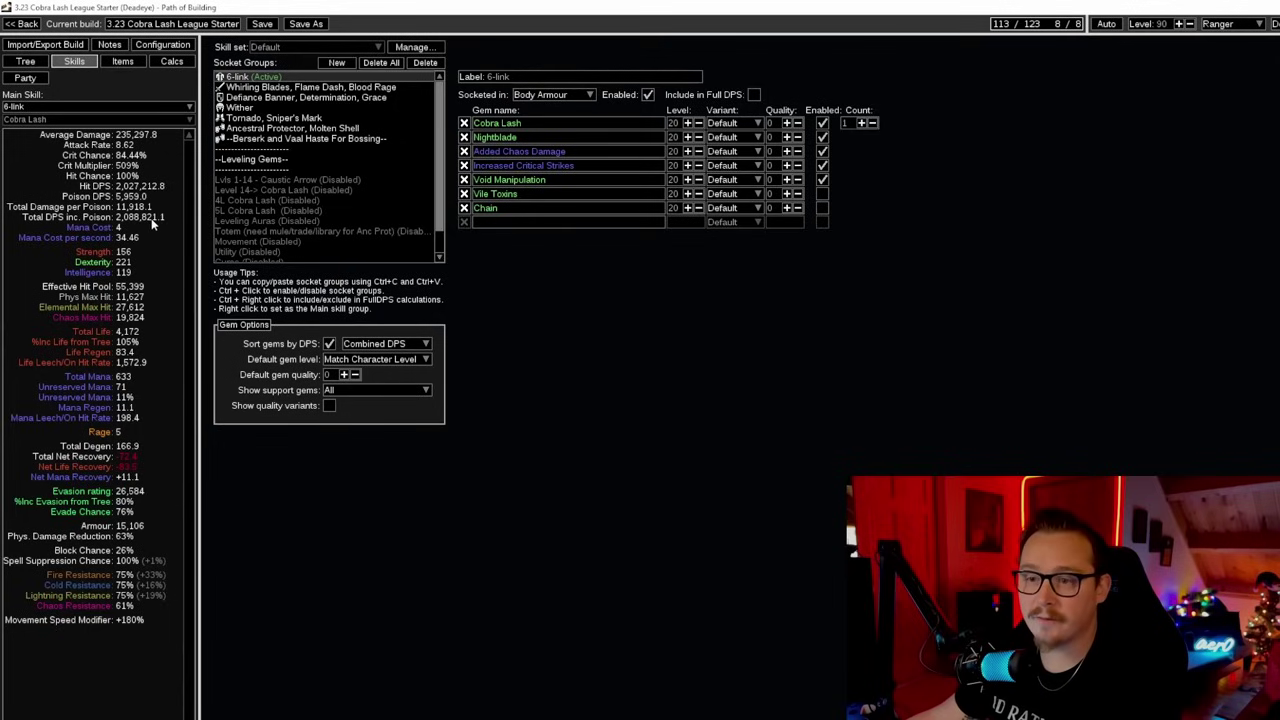
left_click(822, 193)
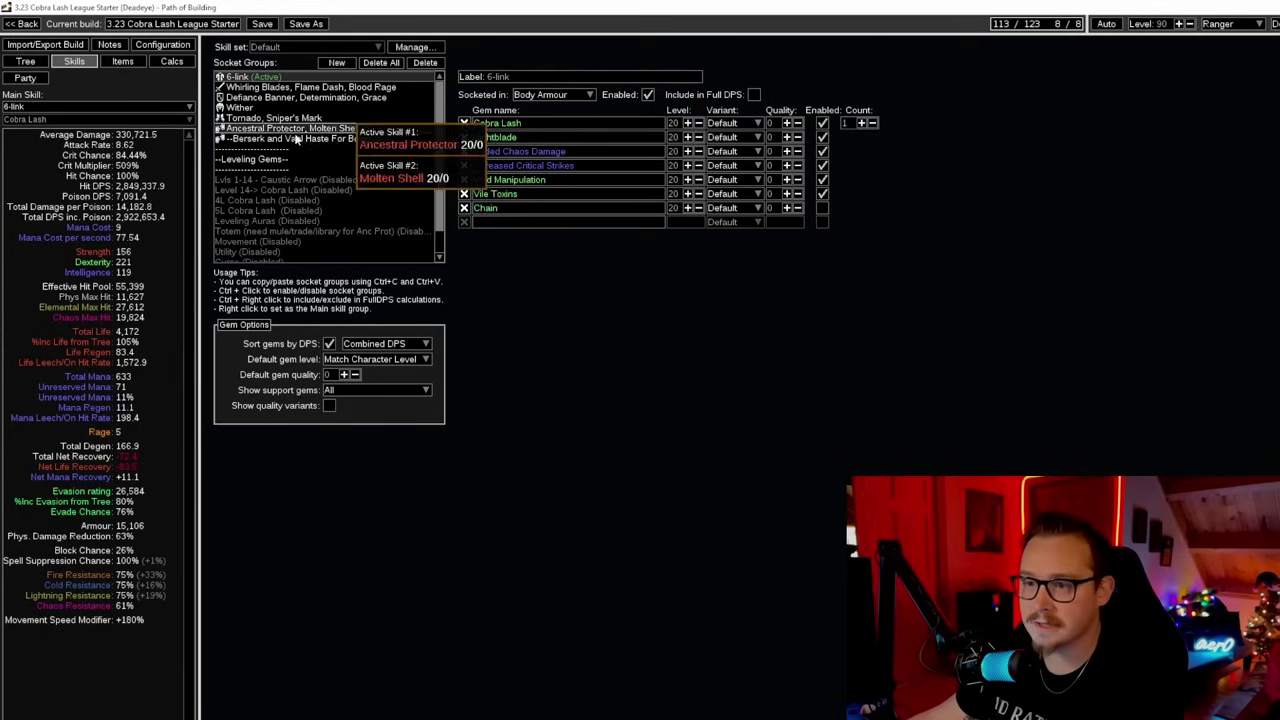
left_click(296, 138)
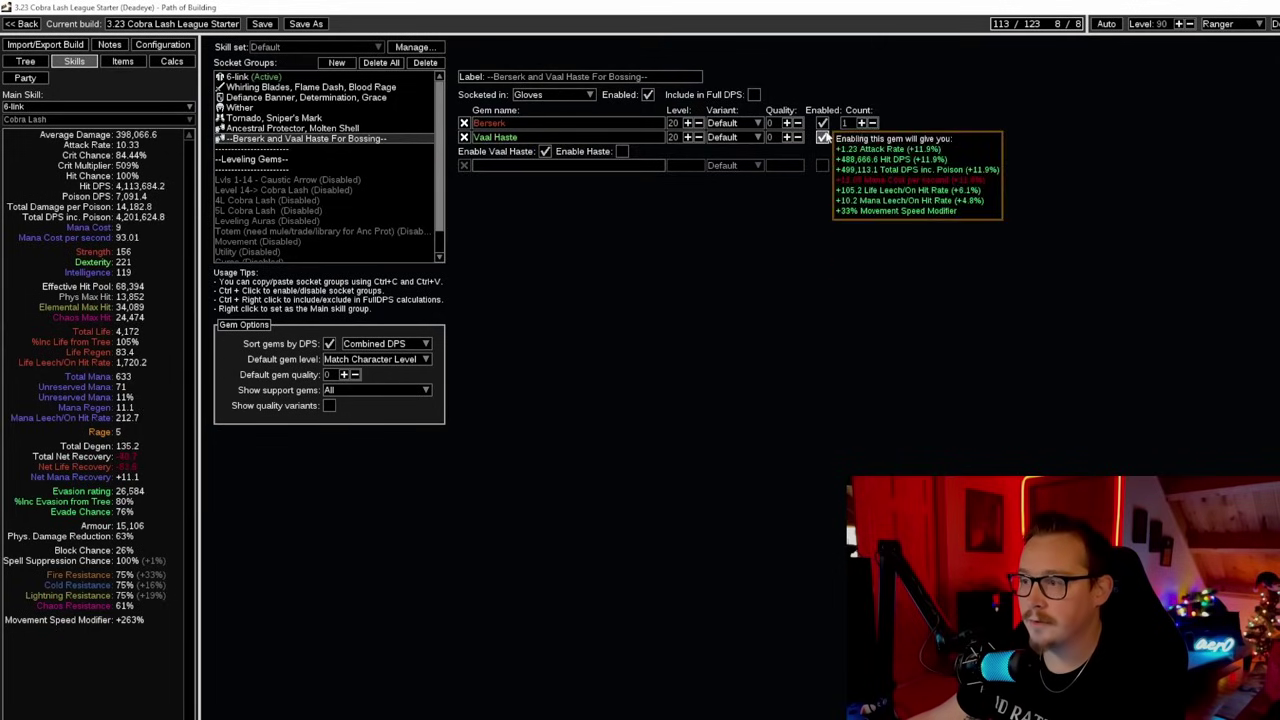
left_click(822, 137)
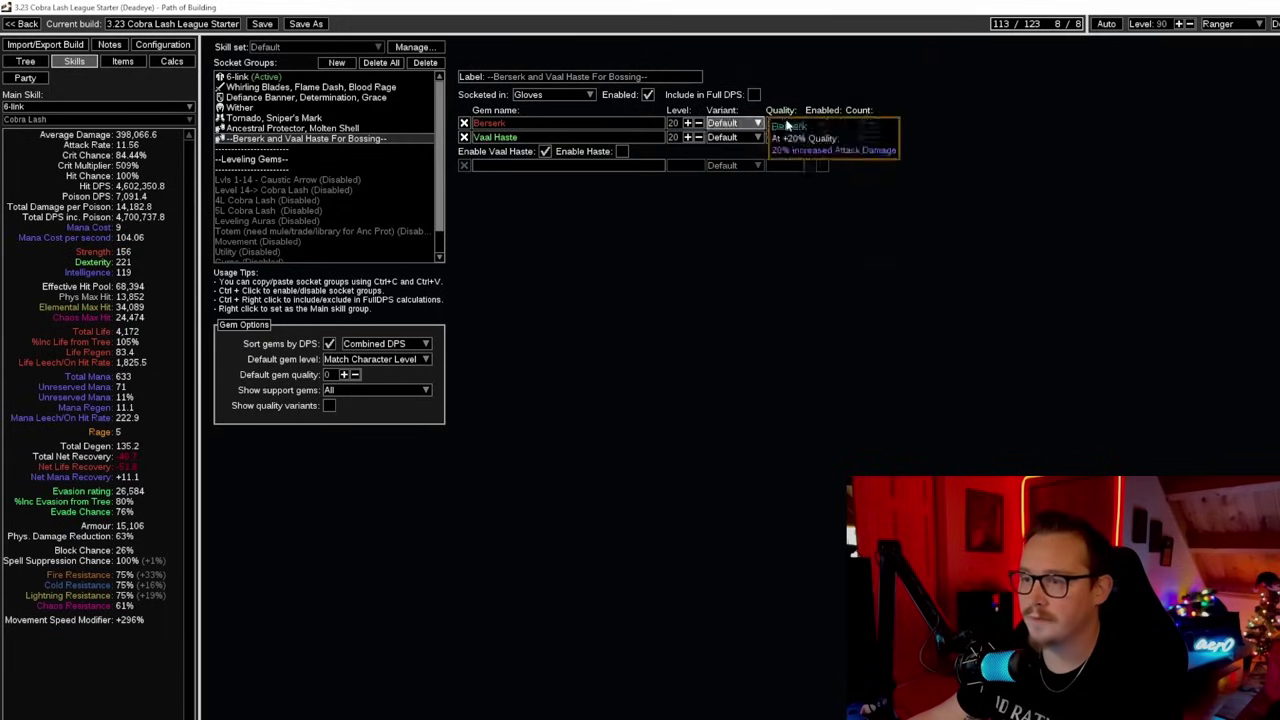
mouse_move(824, 122)
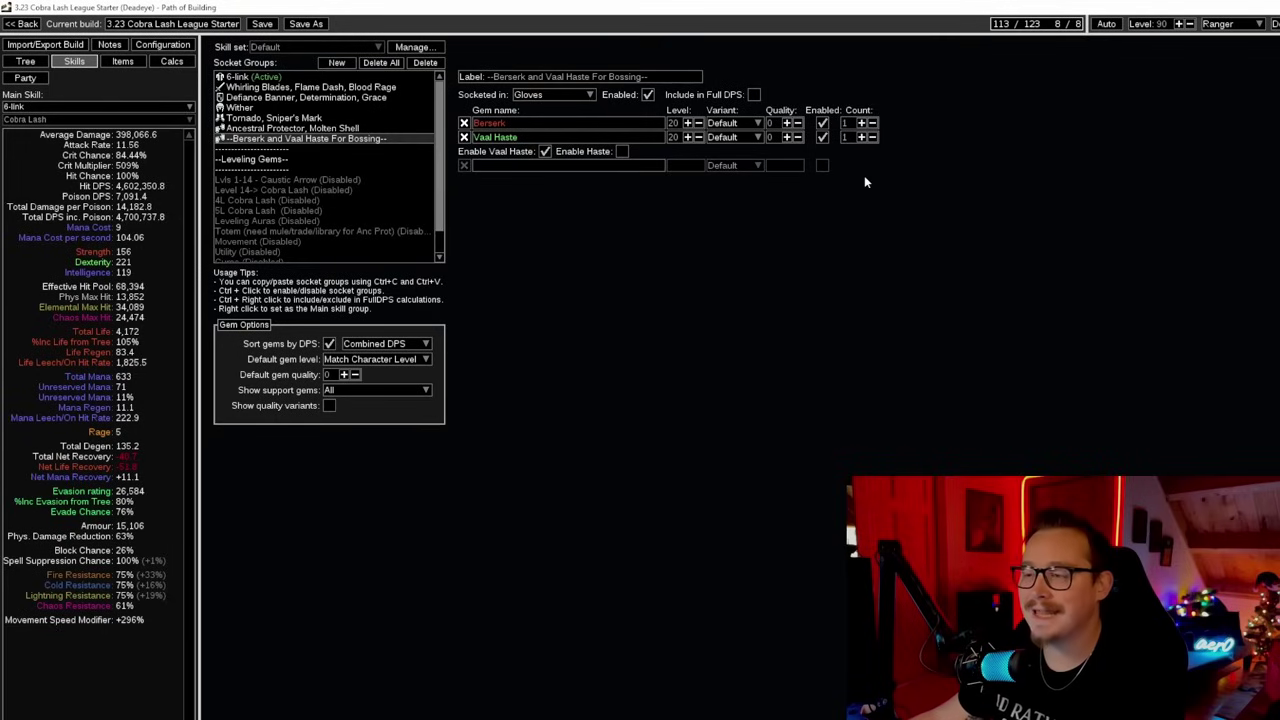
left_click(823, 139)
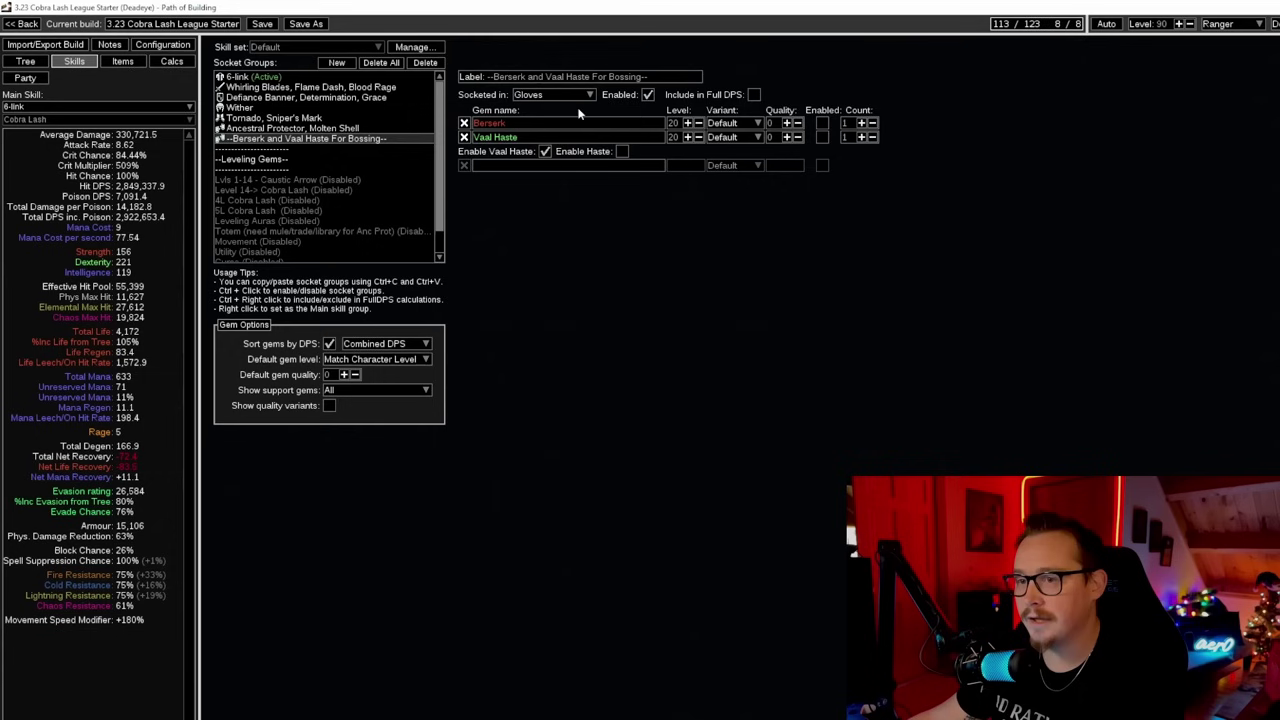
Switch to Craft of Exile and calculate rolling Fan of Blades on a Dagger and Claw Damage Large Cluster Jewel with Orbs of Alteration.
left_click(122, 61)
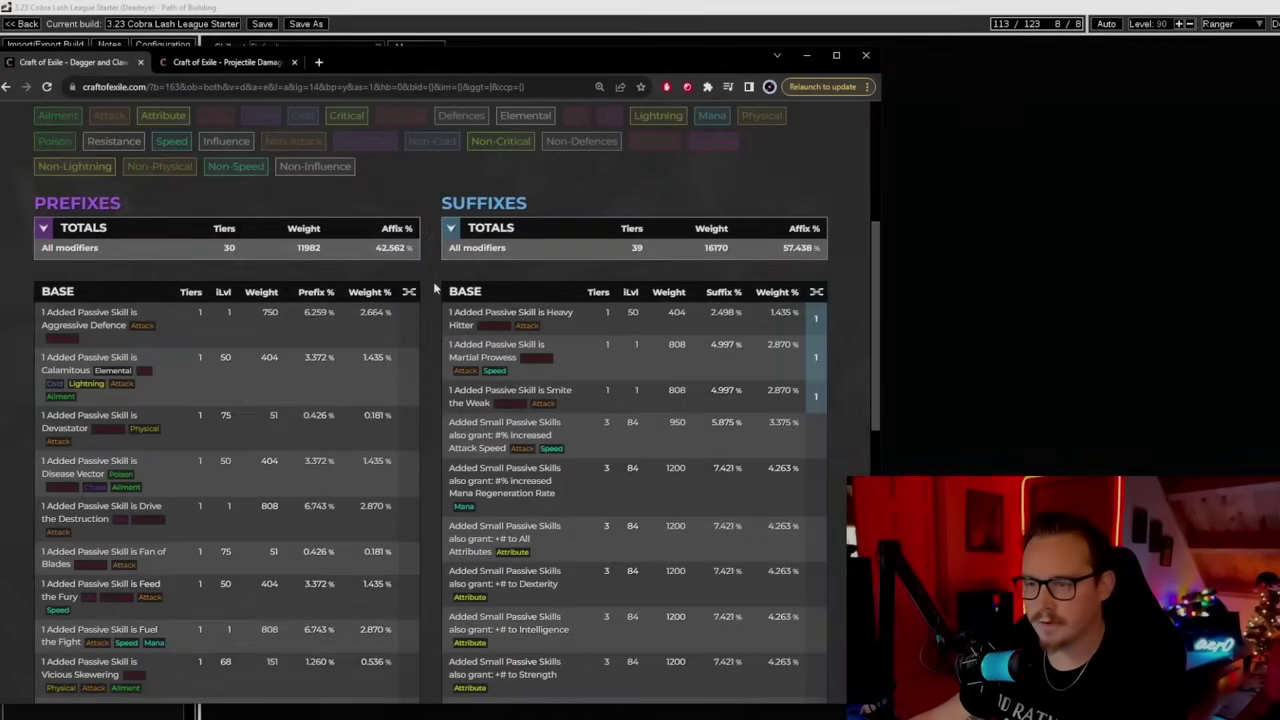
scroll(430, 310, "up", 2)
scroll(430, 321, "down", 1)
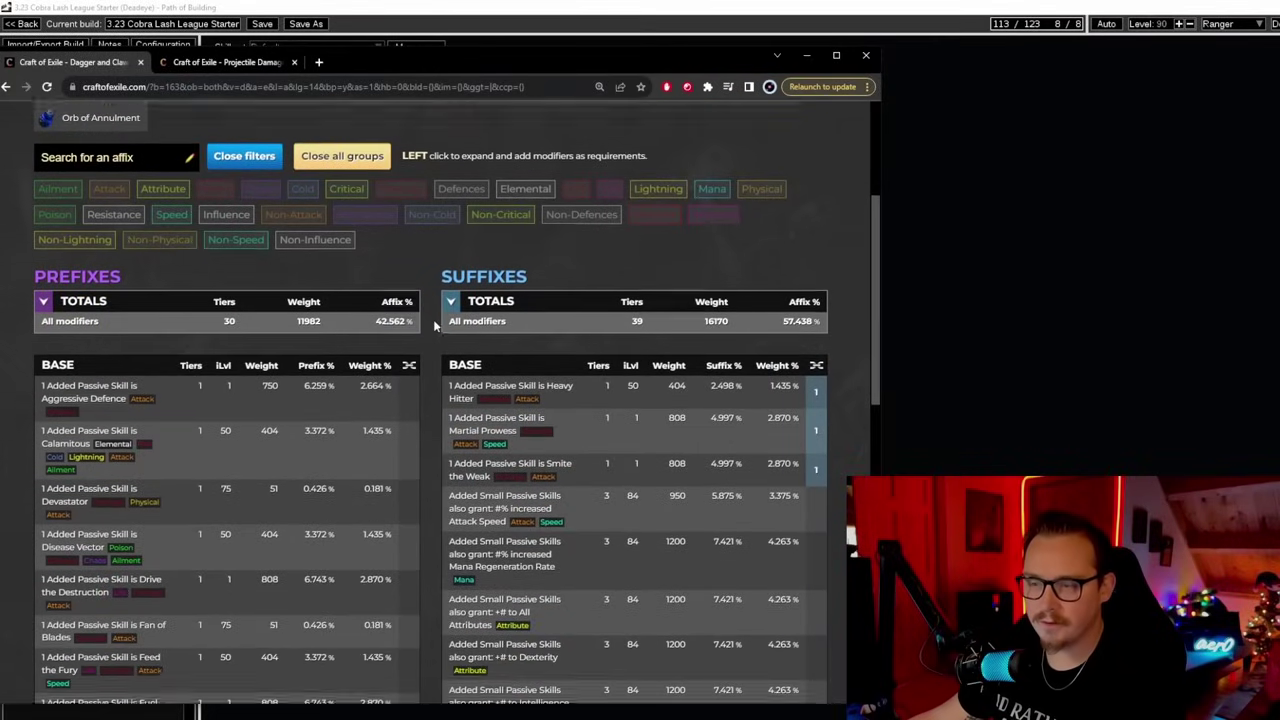
scroll(433, 319, "up", 2)
scroll(429, 317, "down", 3)
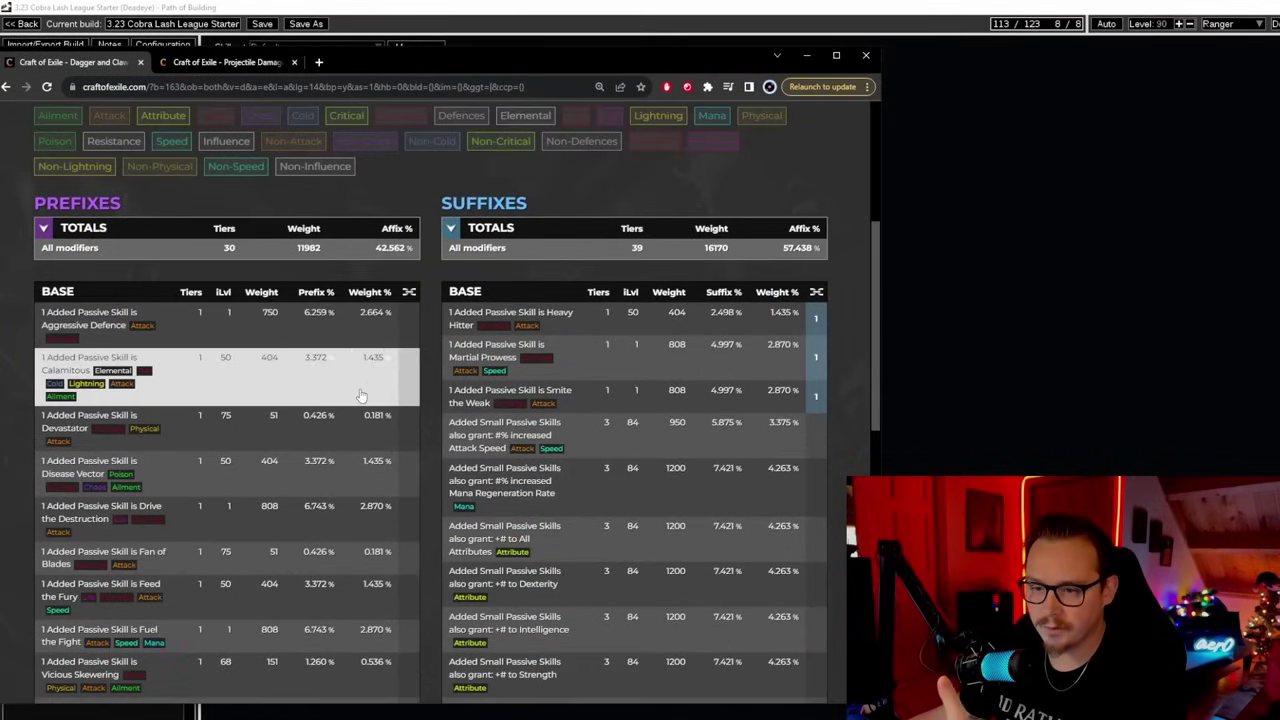
left_click(173, 566)
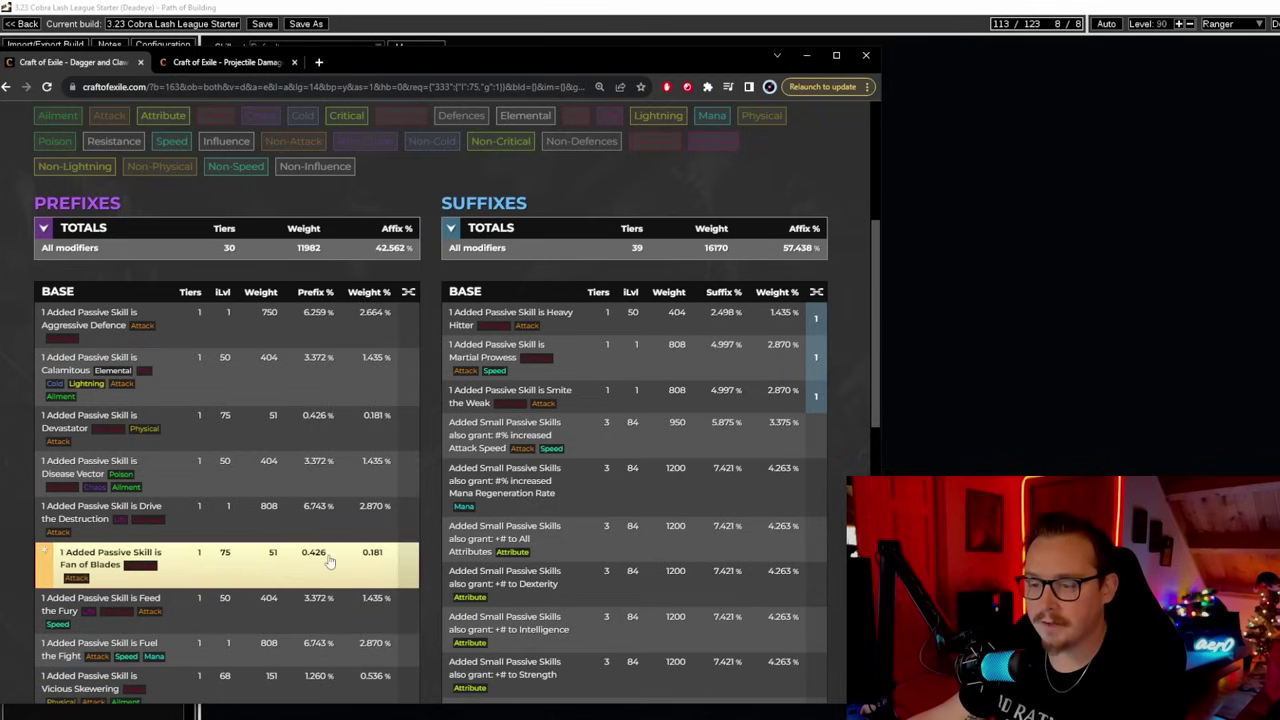
scroll(430, 532, "up", 4)
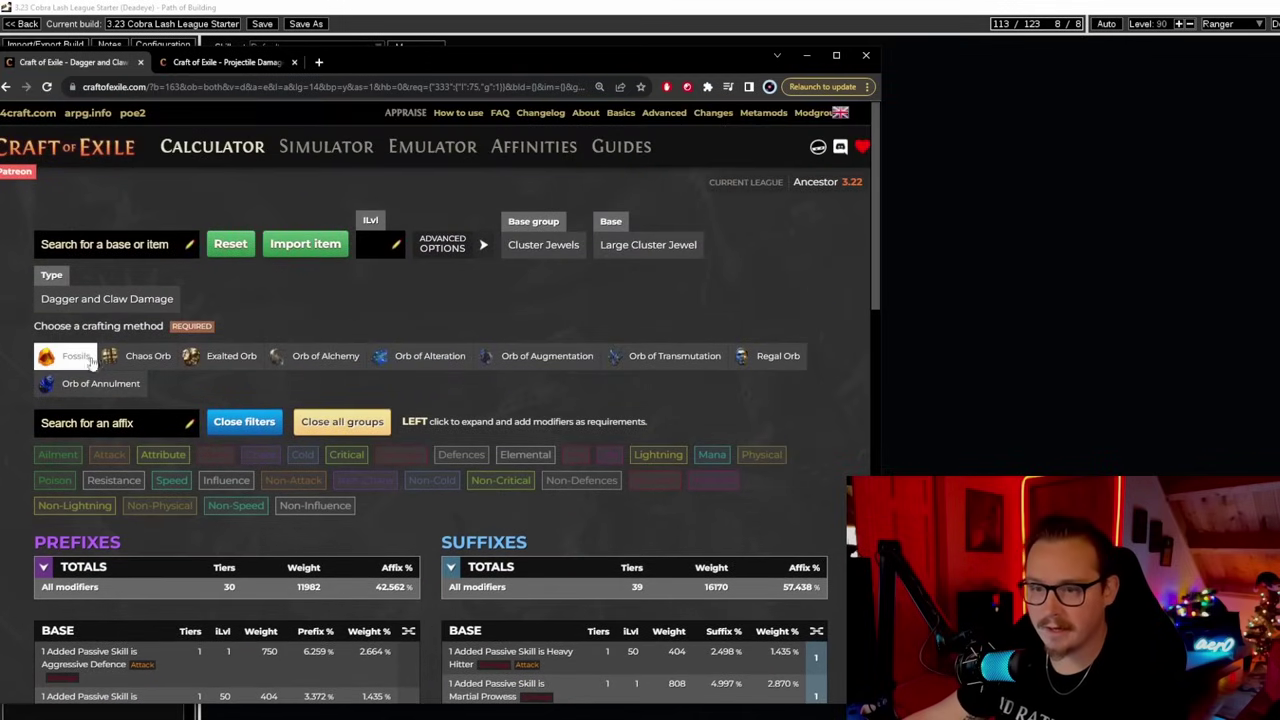
left_click(430, 356)
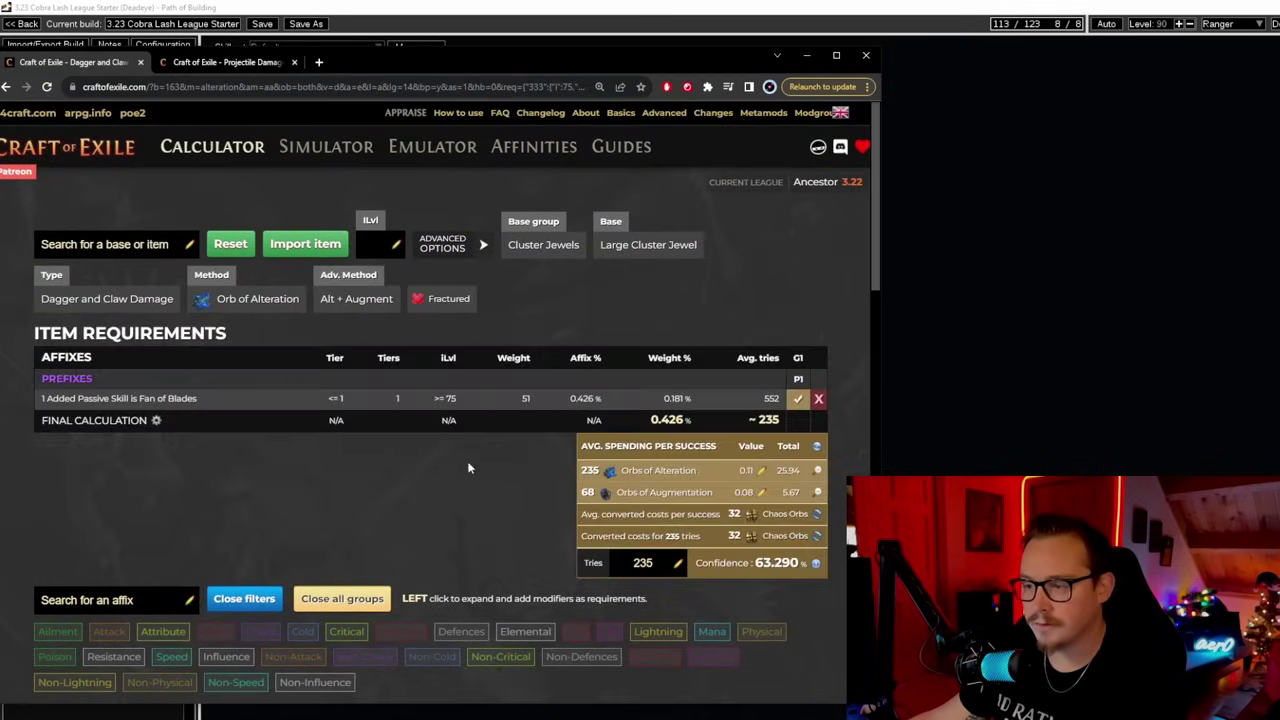
Examine the average crafting cost, the item requirements and the effect of the Fan of Blades passive.
scroll(596, 388, "down", 2)
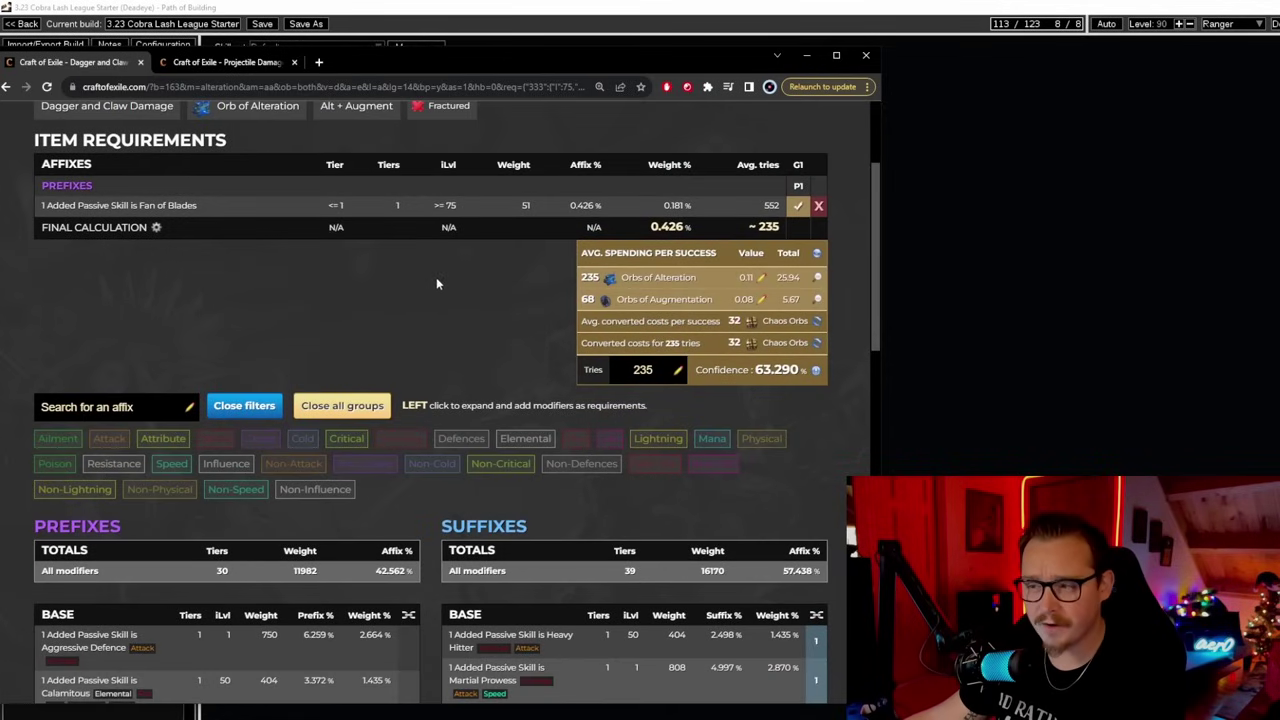
scroll(430, 286, "down", 4)
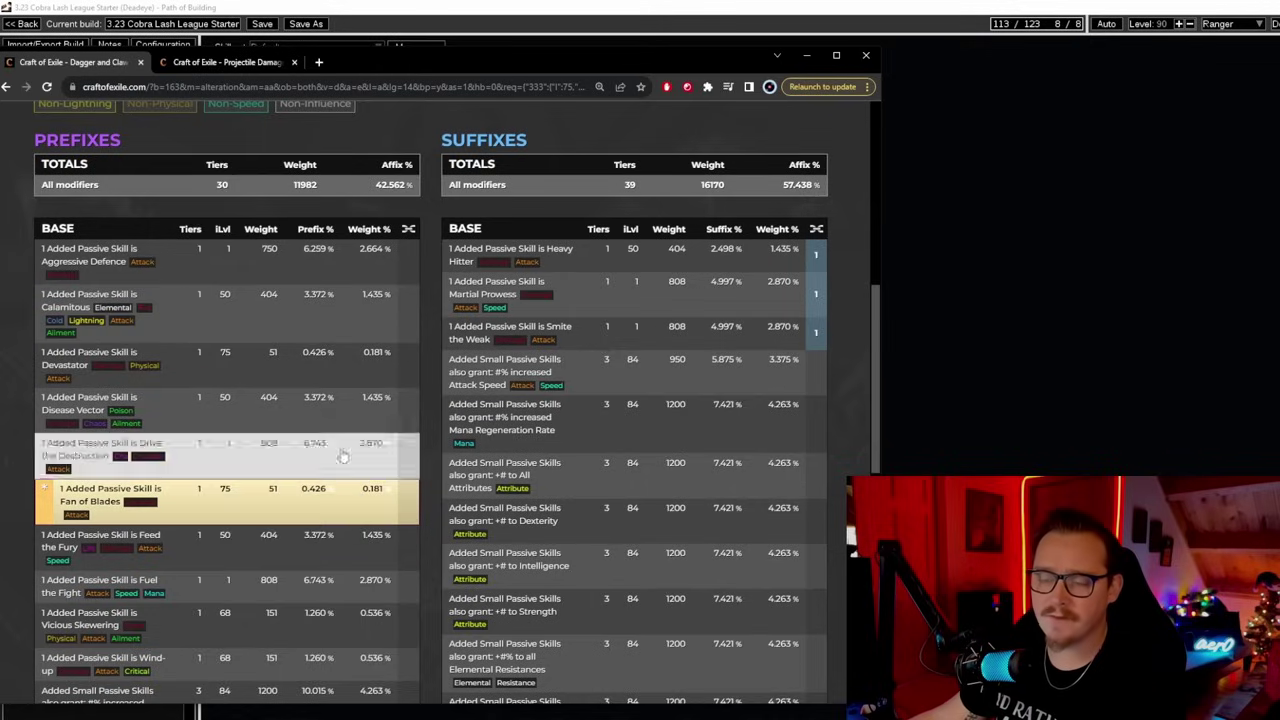
scroll(435, 401, "up", 5)
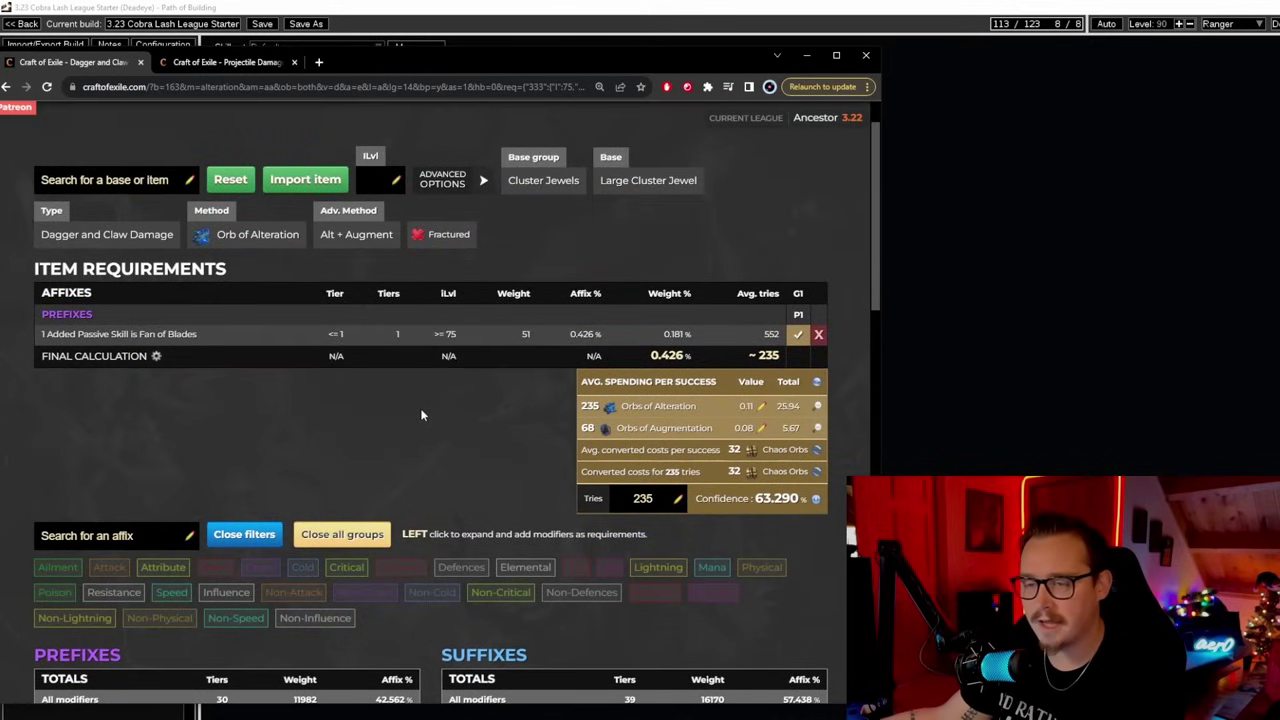
scroll(373, 397, "up", 1)
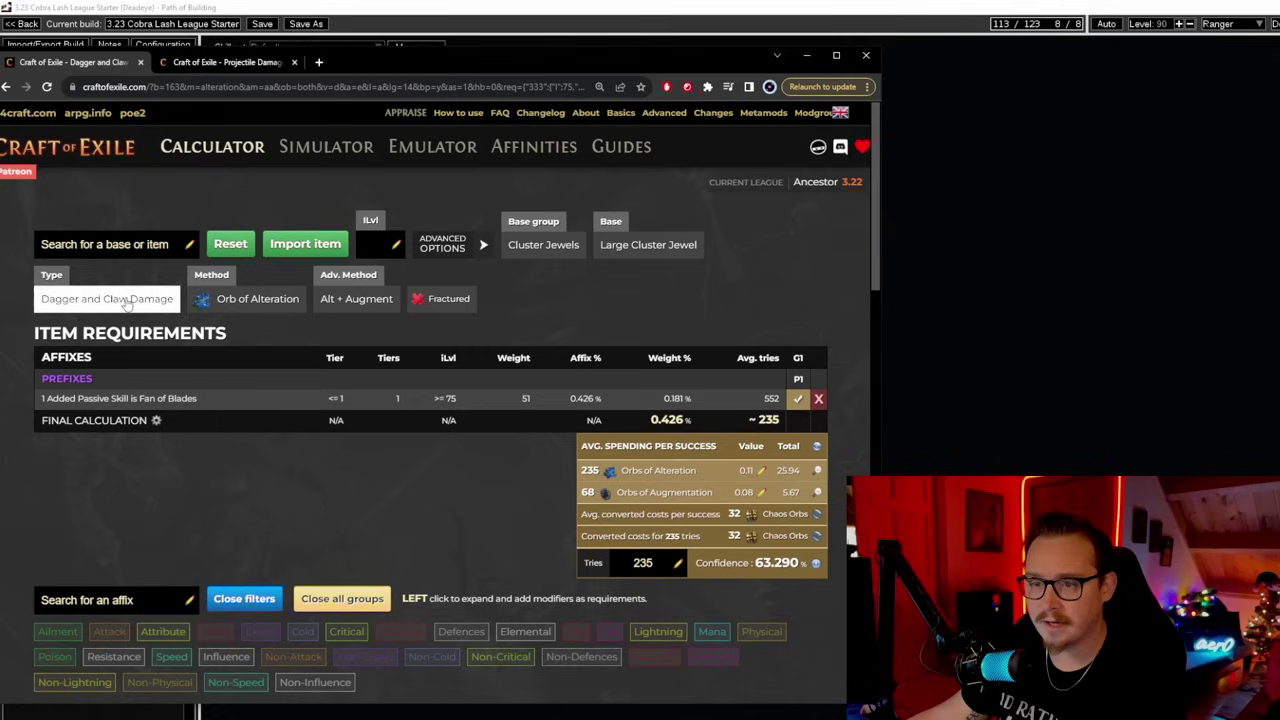
scroll(406, 460, "down", 5)
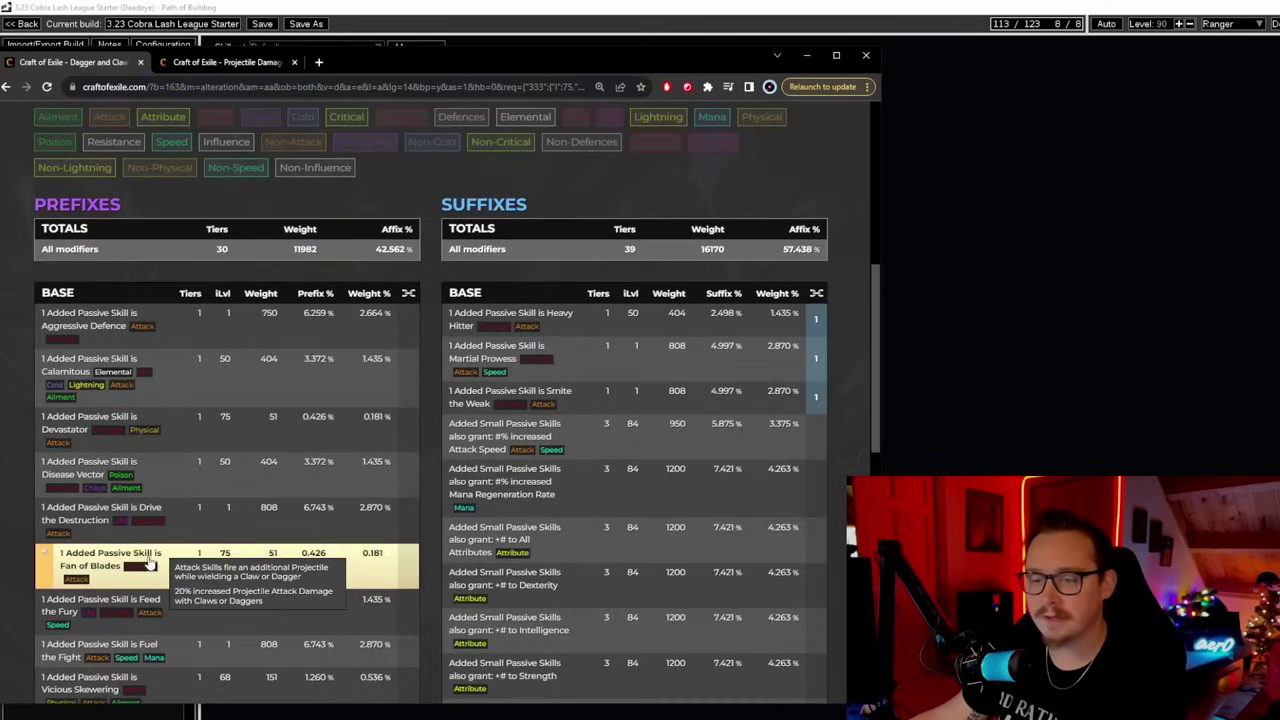
scroll(405, 277, "up", 3)
scroll(405, 277, "up", 2)
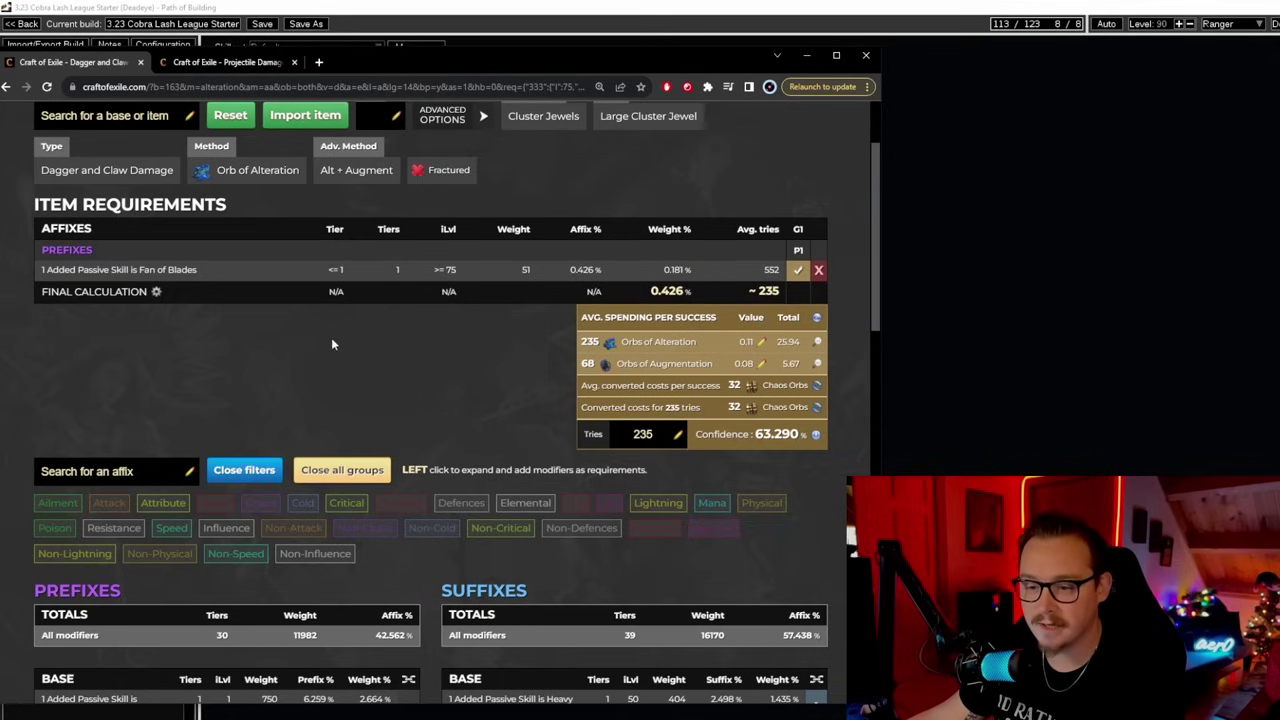
Clear the Fan of Blades requirement and examine the jewel's other modifiers, including Vicious Skewering and Drive the Destruction.
scroll(331, 343, "down", 8)
scroll(183, 397, "down", 3)
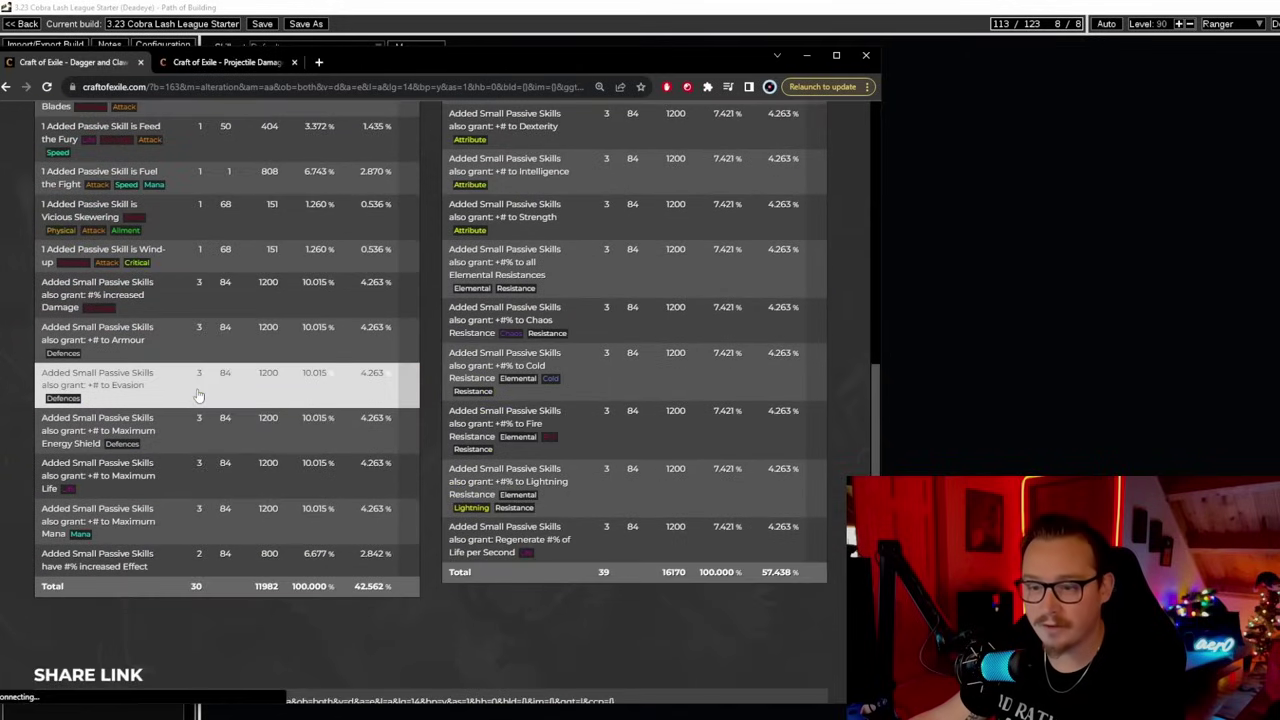
scroll(167, 352, "up", 1)
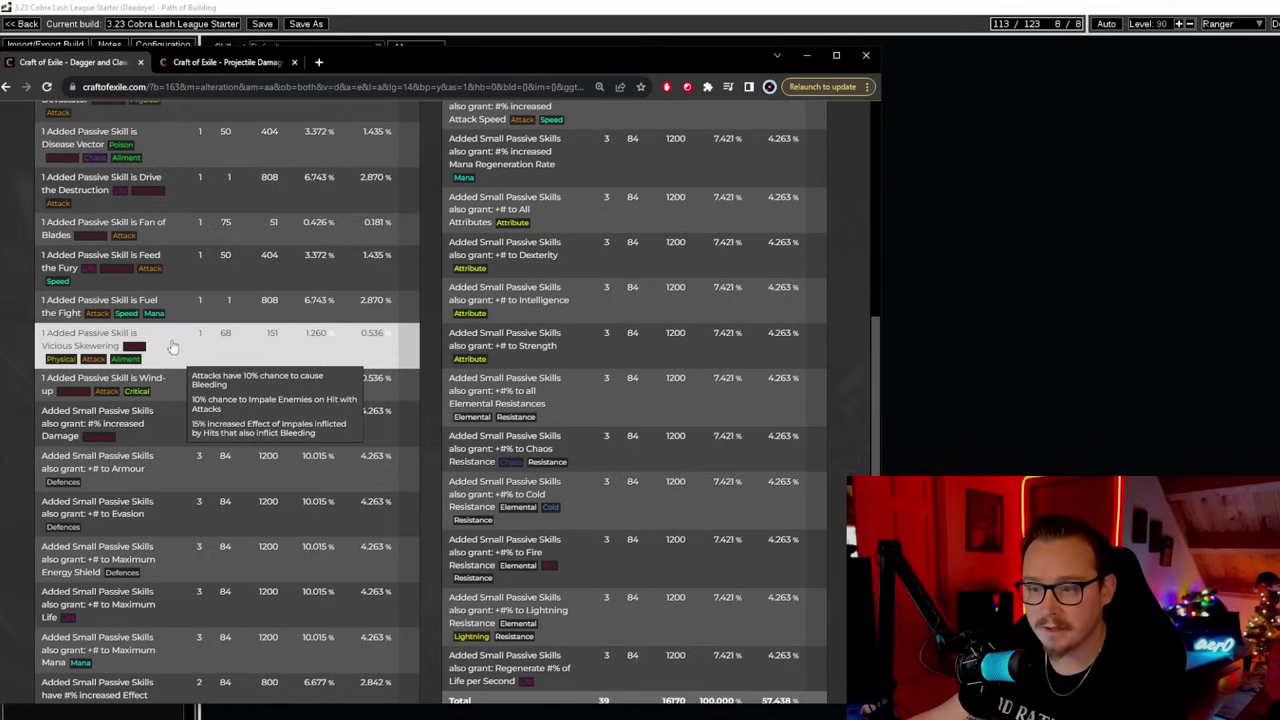
scroll(176, 290, "up", 1)
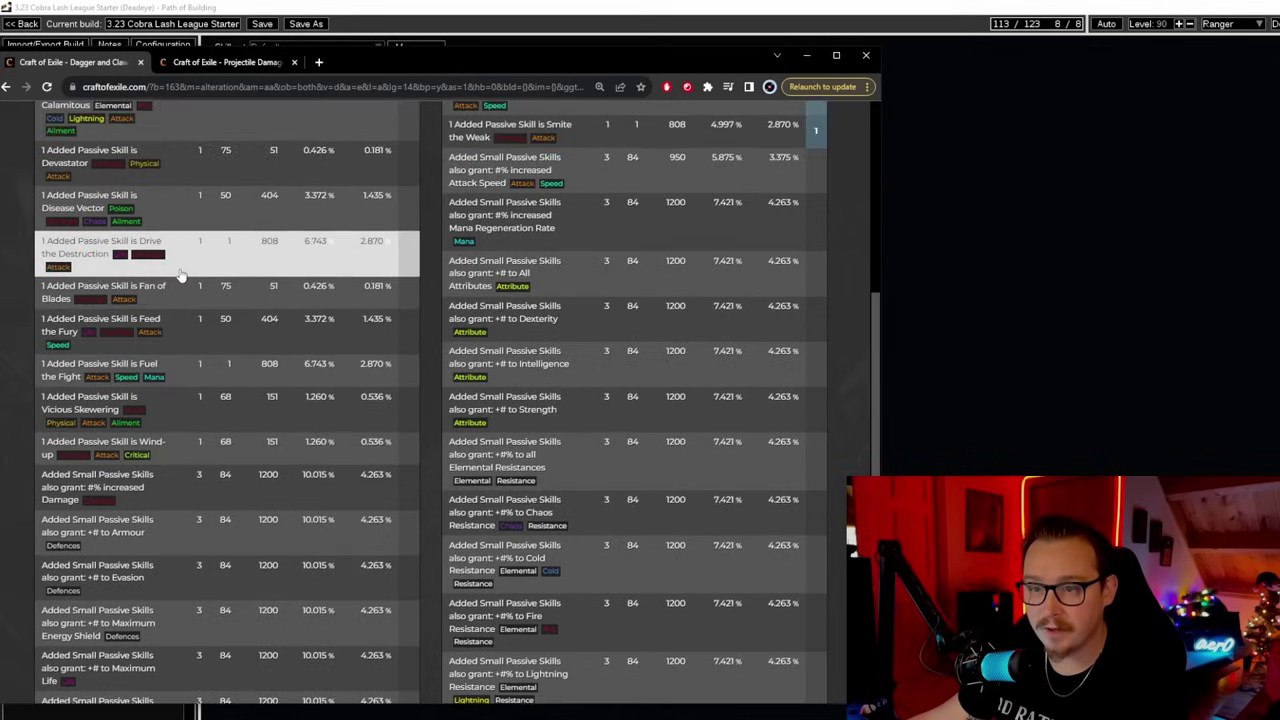
scroll(175, 270, "up", 2)
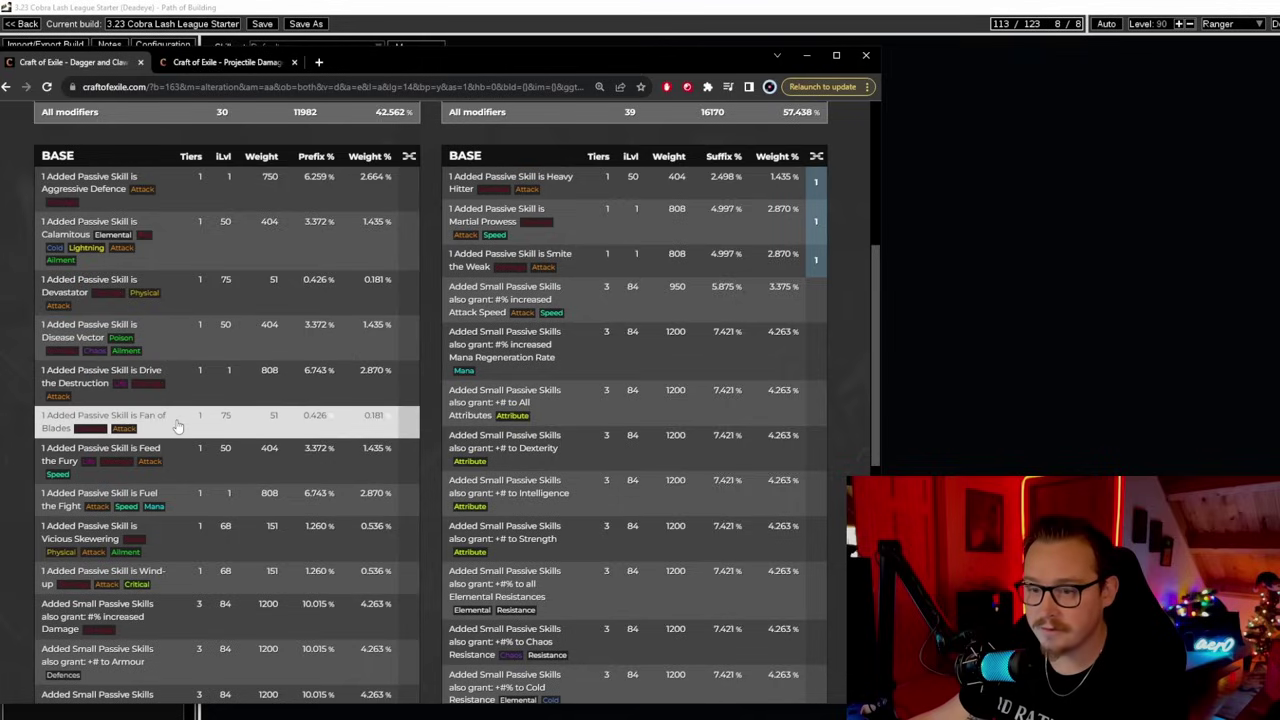
mouse_move(78, 386)
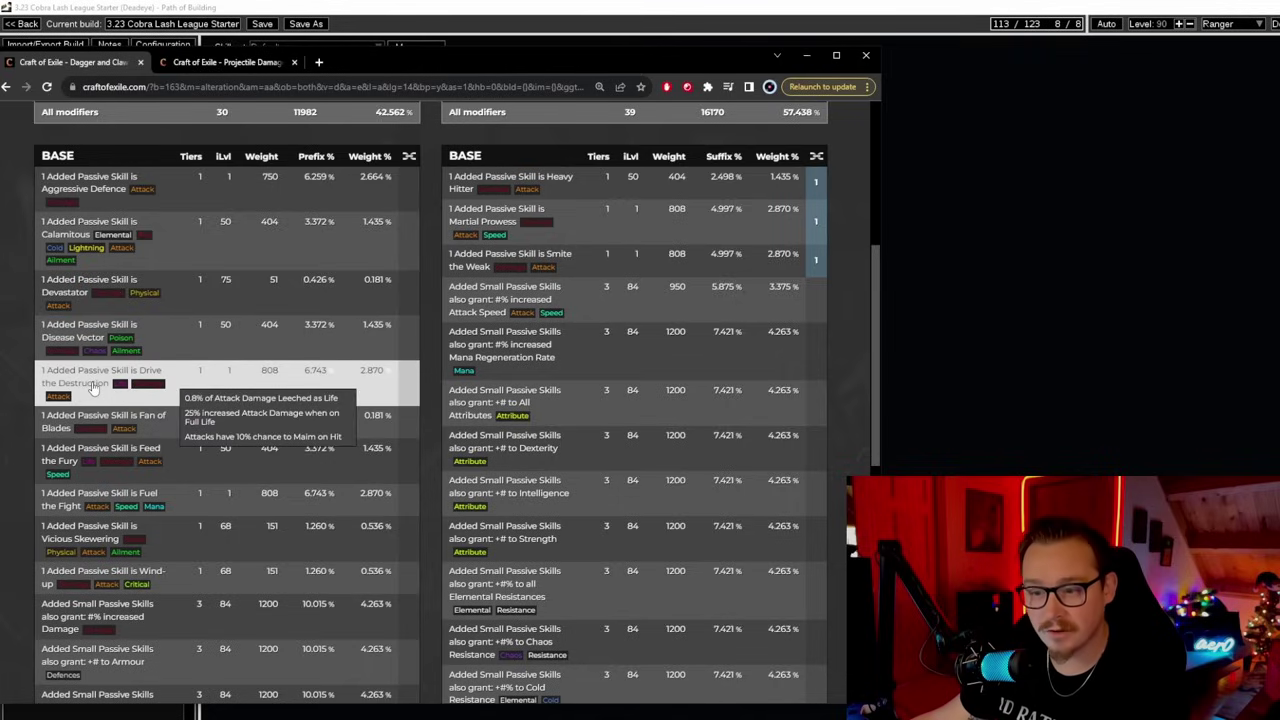
scroll(418, 354, "up", 5)
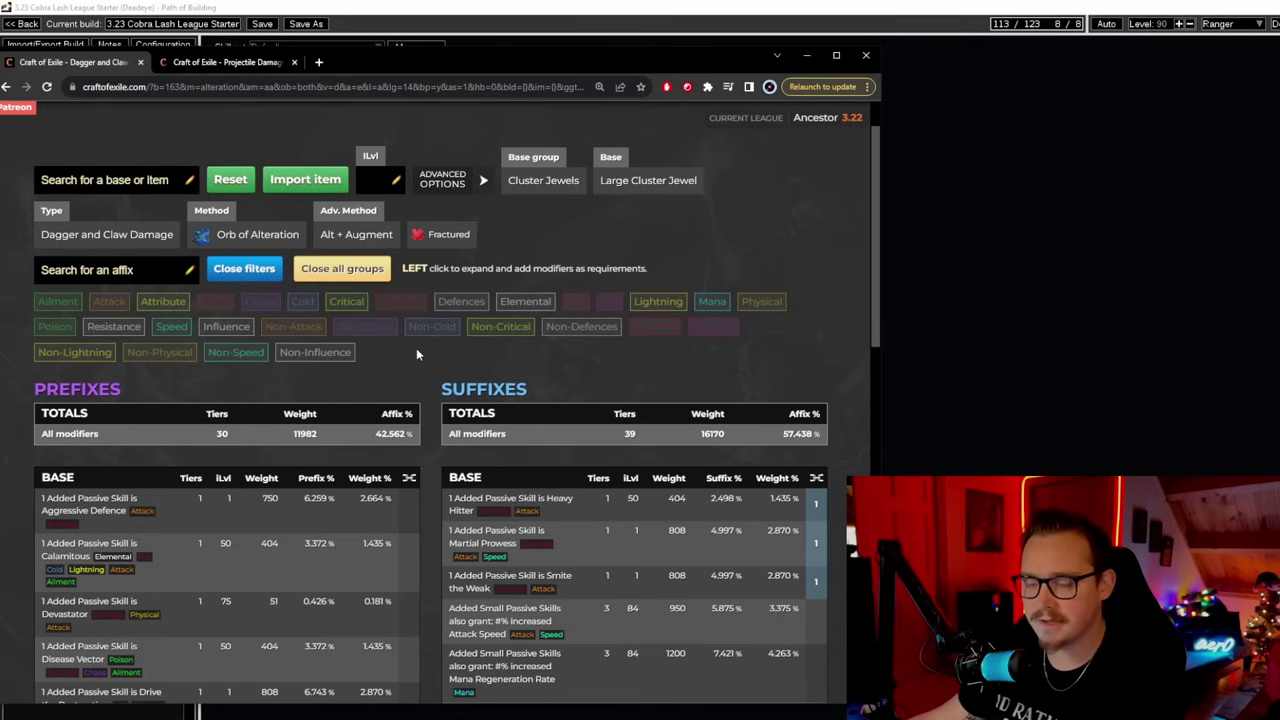
scroll(426, 363, "down", 4)
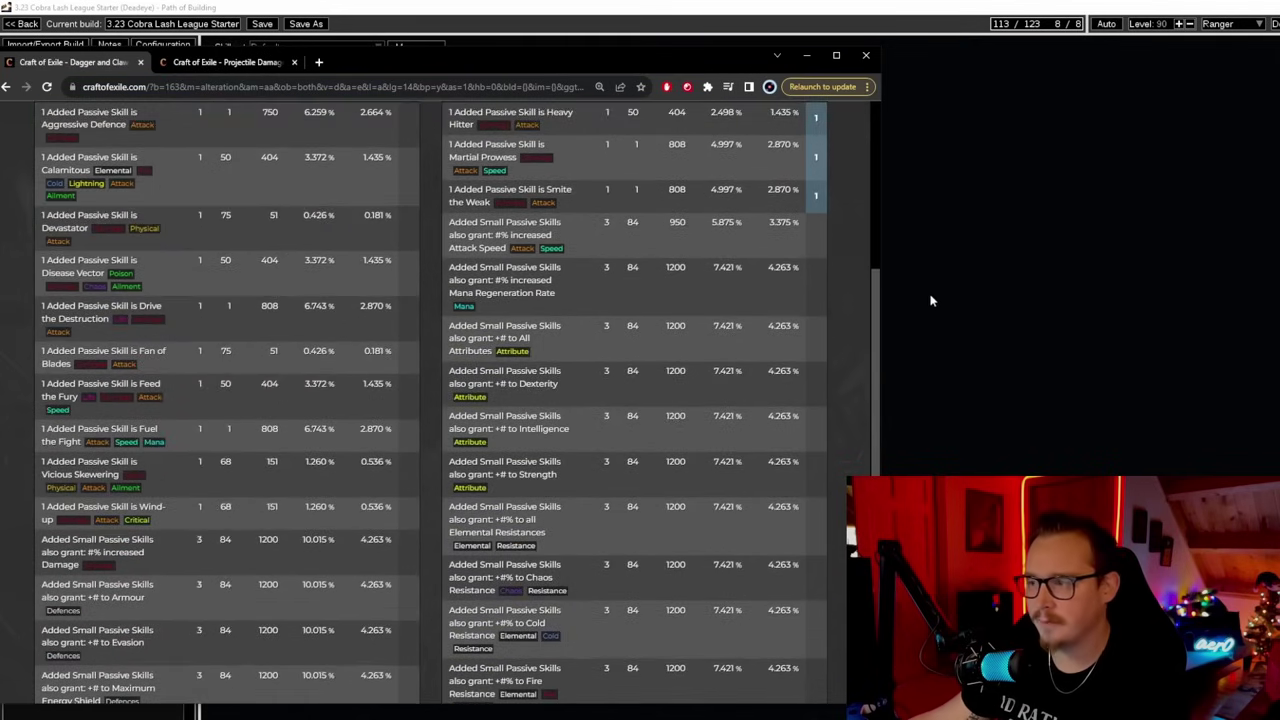
Switch back to Path of Building and review the cluster jewel area of the passive tree and the equipped items.
left_click(961, 285)
left_click(42, 63)
scroll(742, 254, "up", 3)
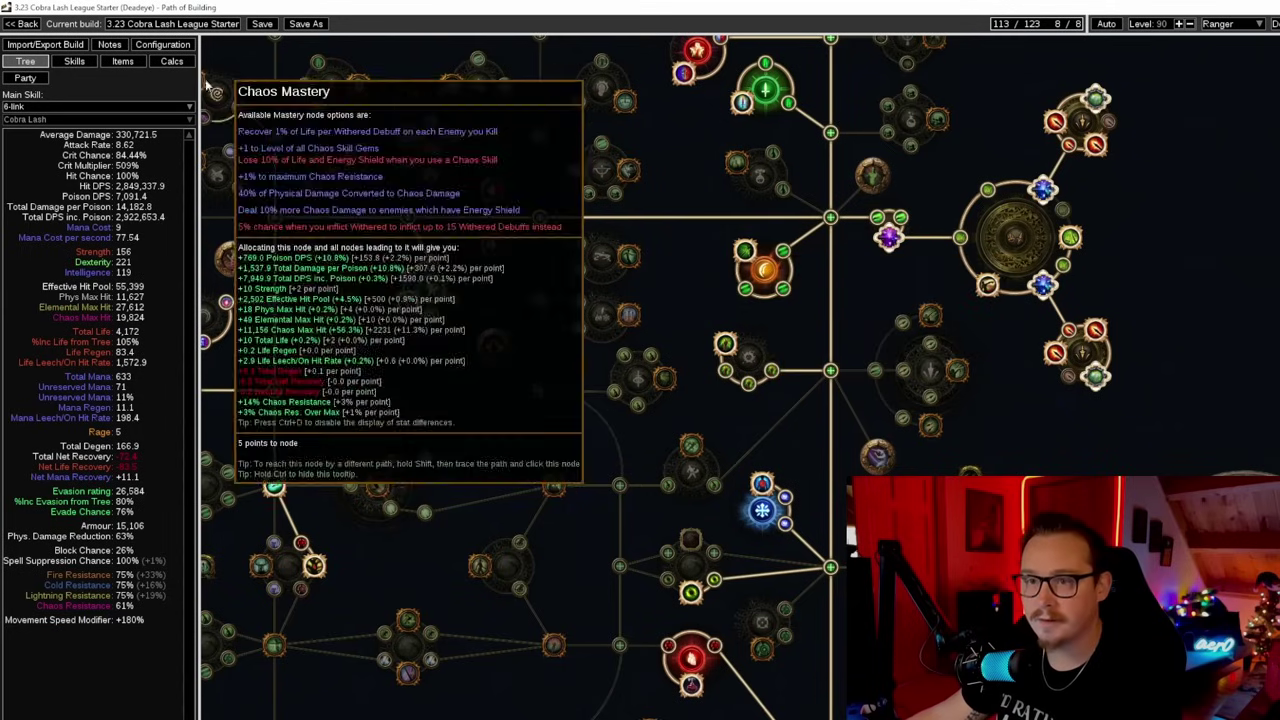
left_click(130, 62)
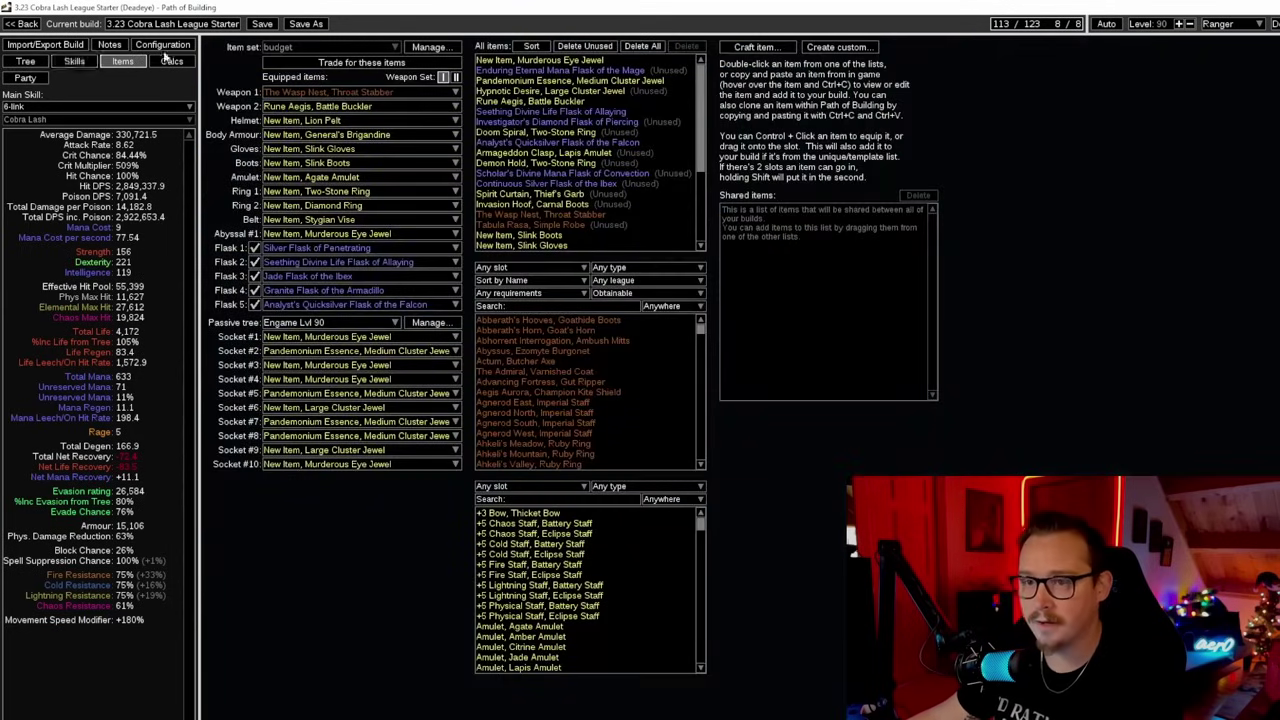
Switch to Craft of Exile and examine the Projectile Damage Medium Cluster Jewel modifiers, including Follow-Through and Shrieking Bolts.
key("alt+Tab")
scroll(450, 250, "down", 4)
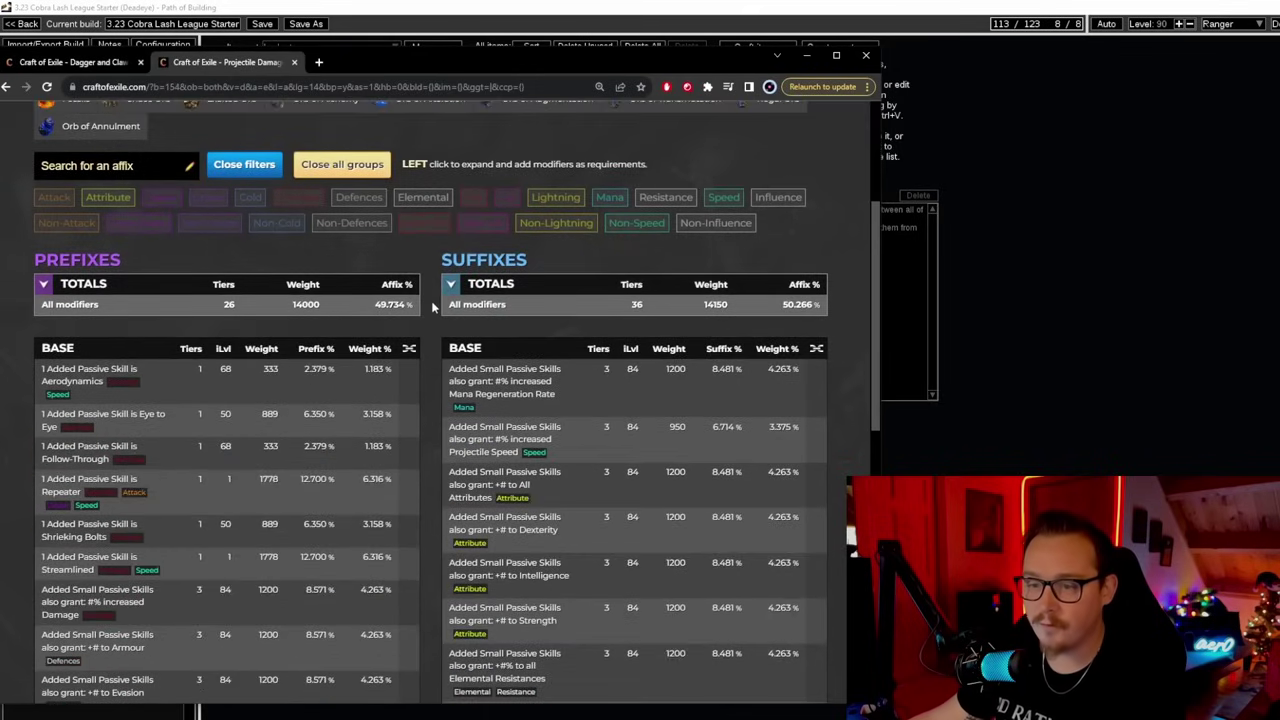
scroll(470, 302, "down", 2)
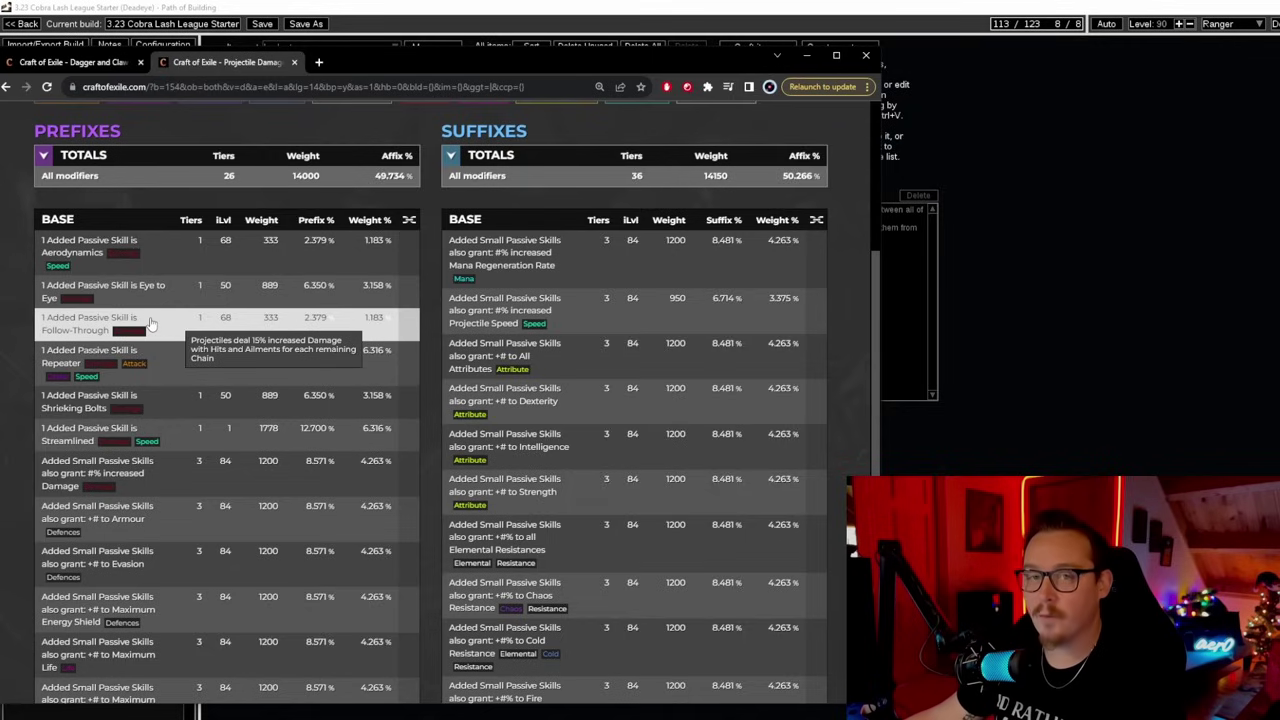
scroll(150, 323, "up", 3)
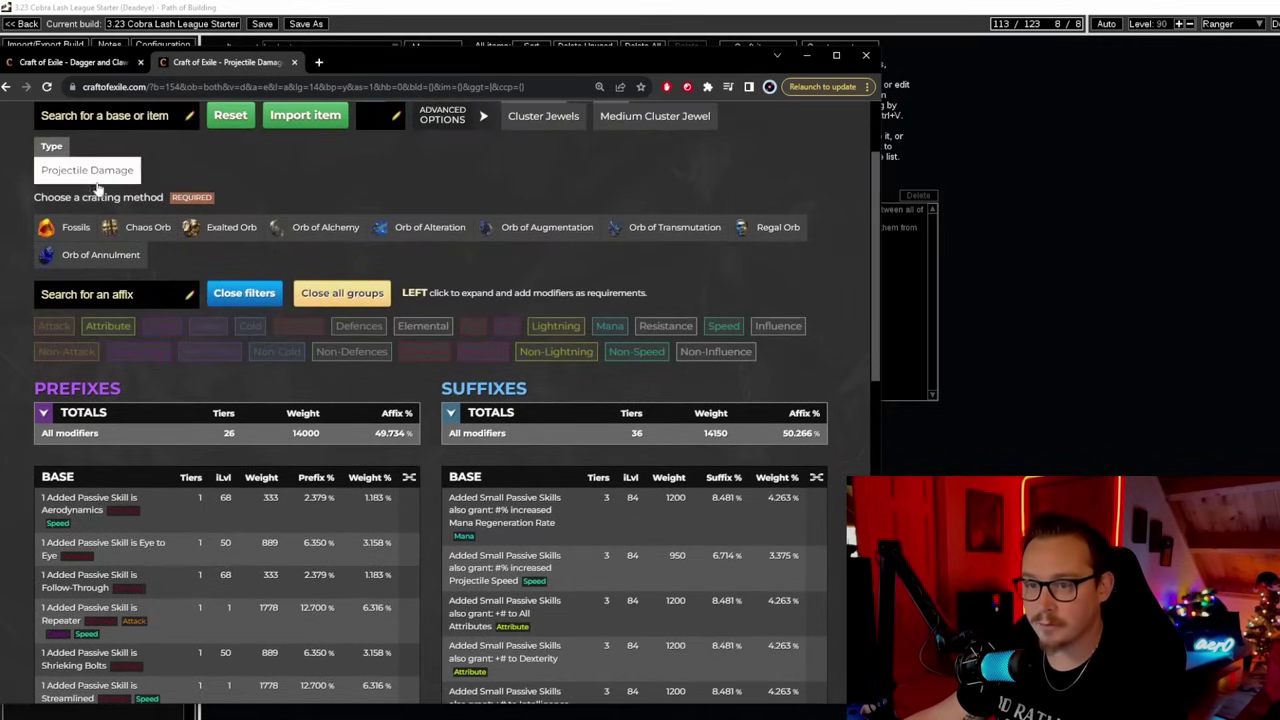
scroll(140, 270, "down", 5)
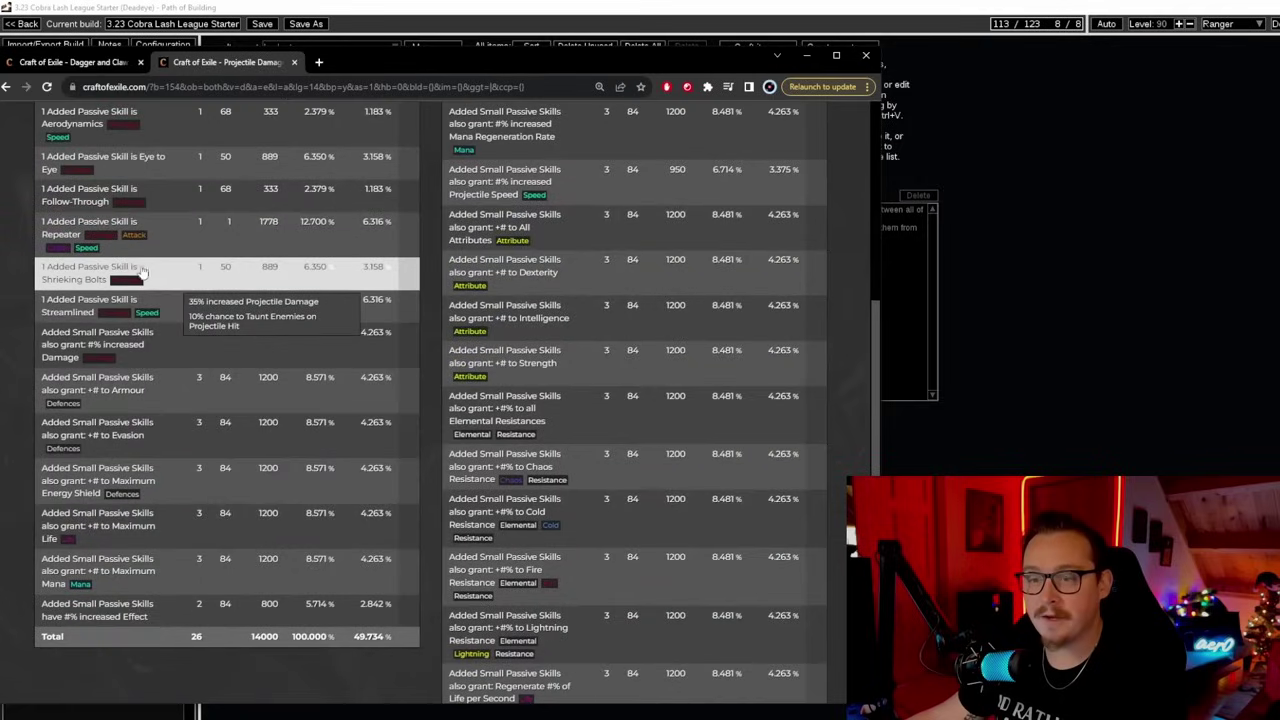
Add Follow-Through as a required modifier, choose Orb of Alteration as the crafting method and examine the average spending per success.
left_click(147, 198)
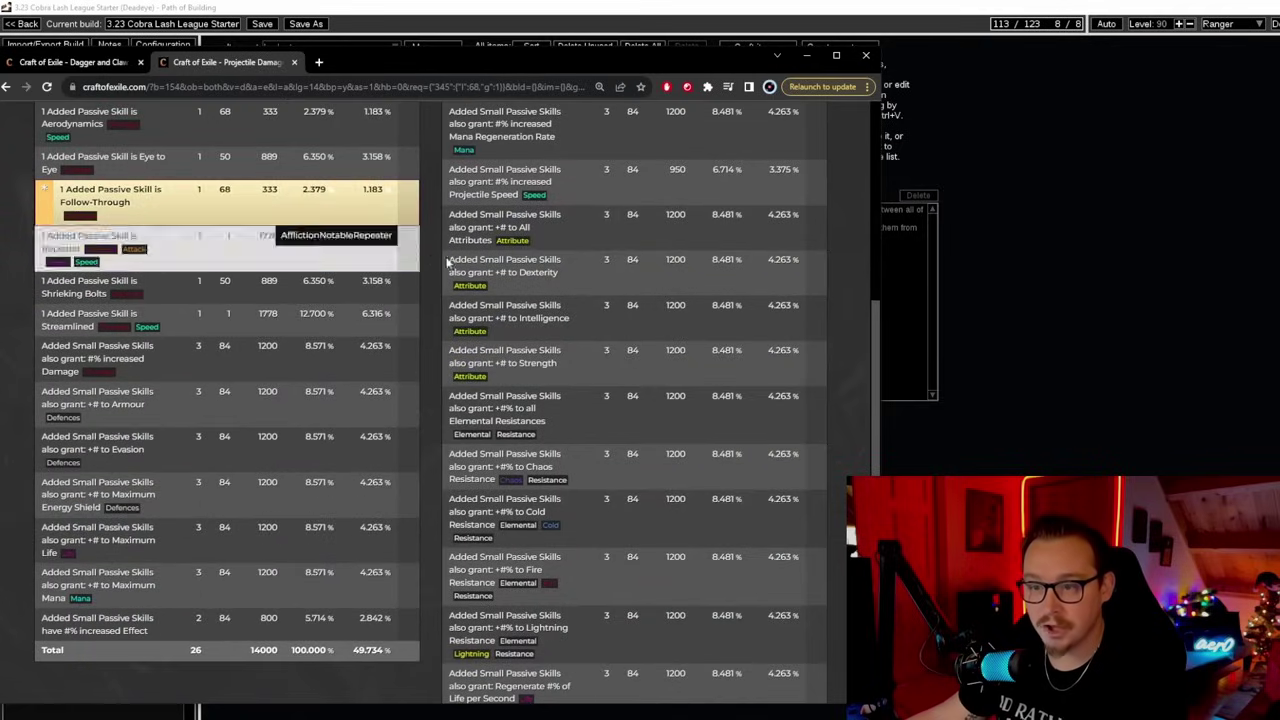
scroll(445, 265, "up", 4)
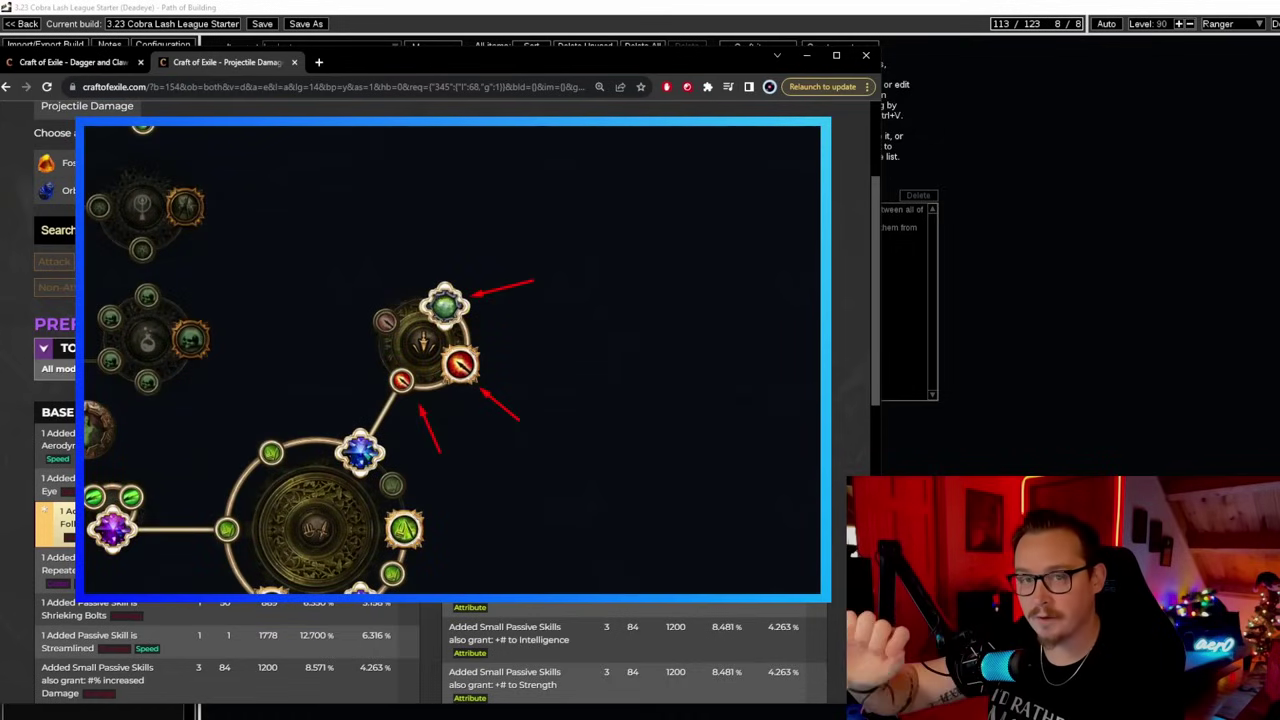
scroll(431, 345, "down", 2)
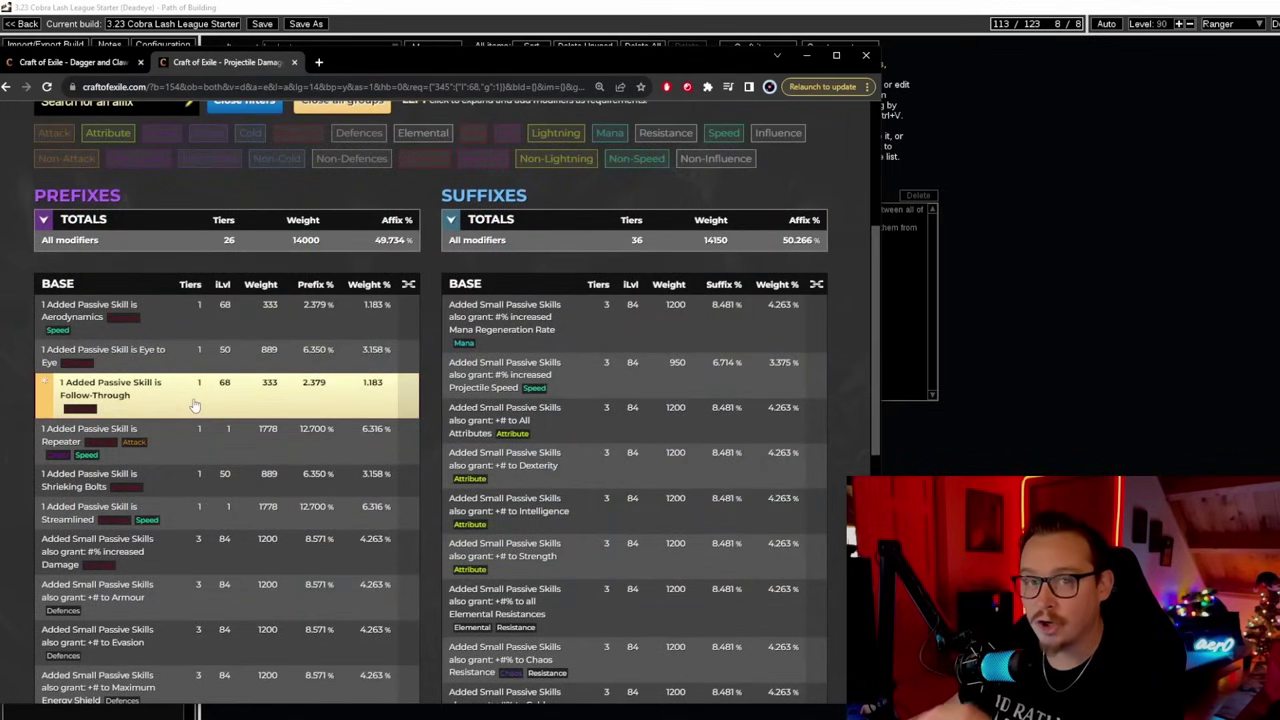
mouse_move(190, 405)
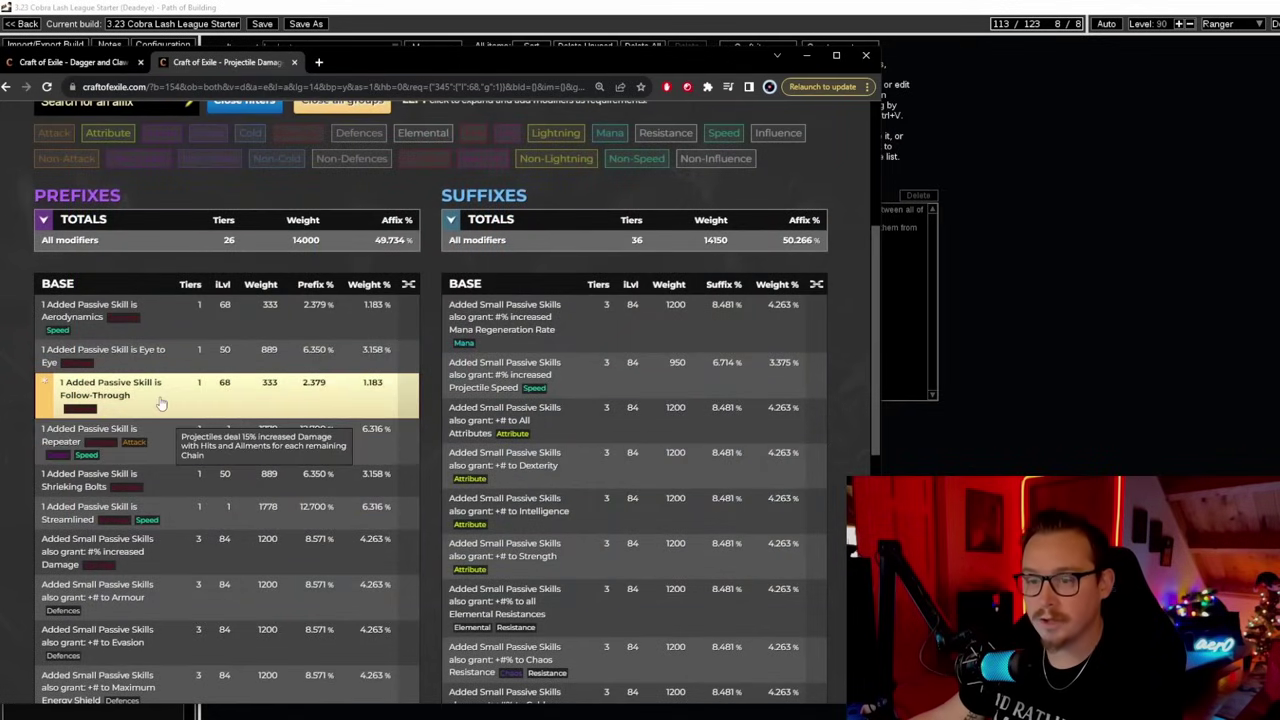
scroll(300, 380, "up", 3)
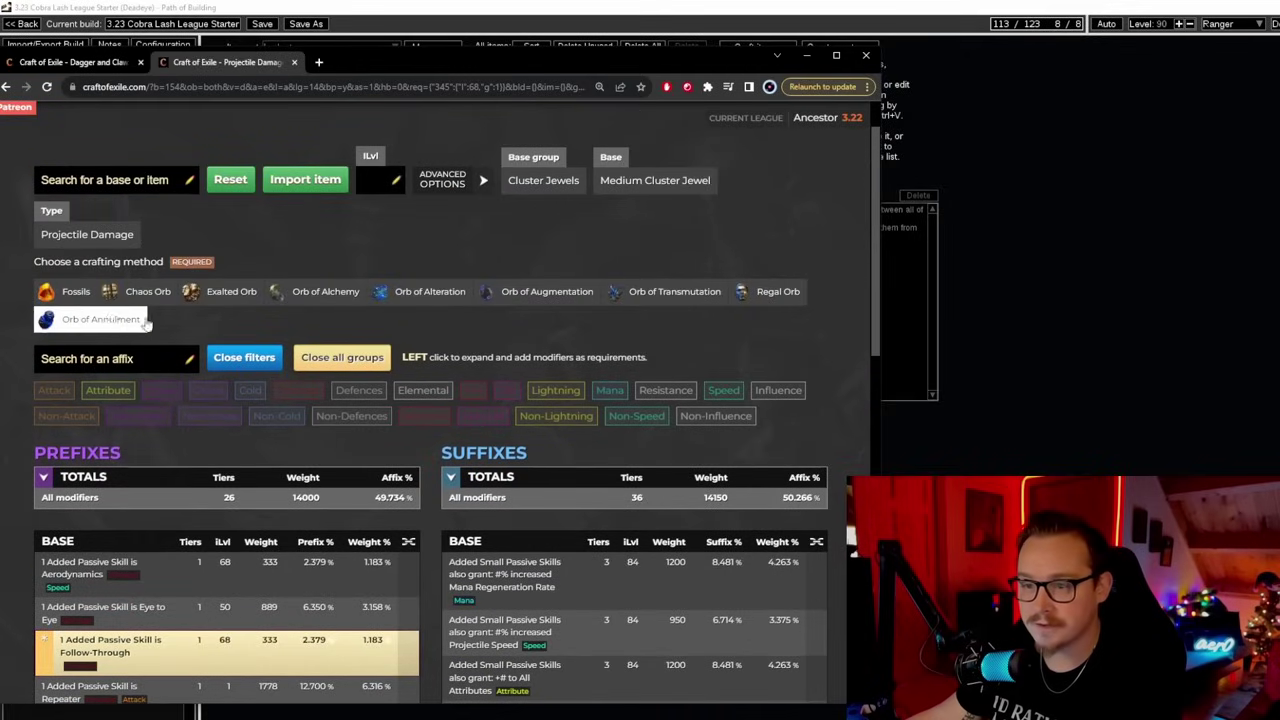
left_click(427, 300)
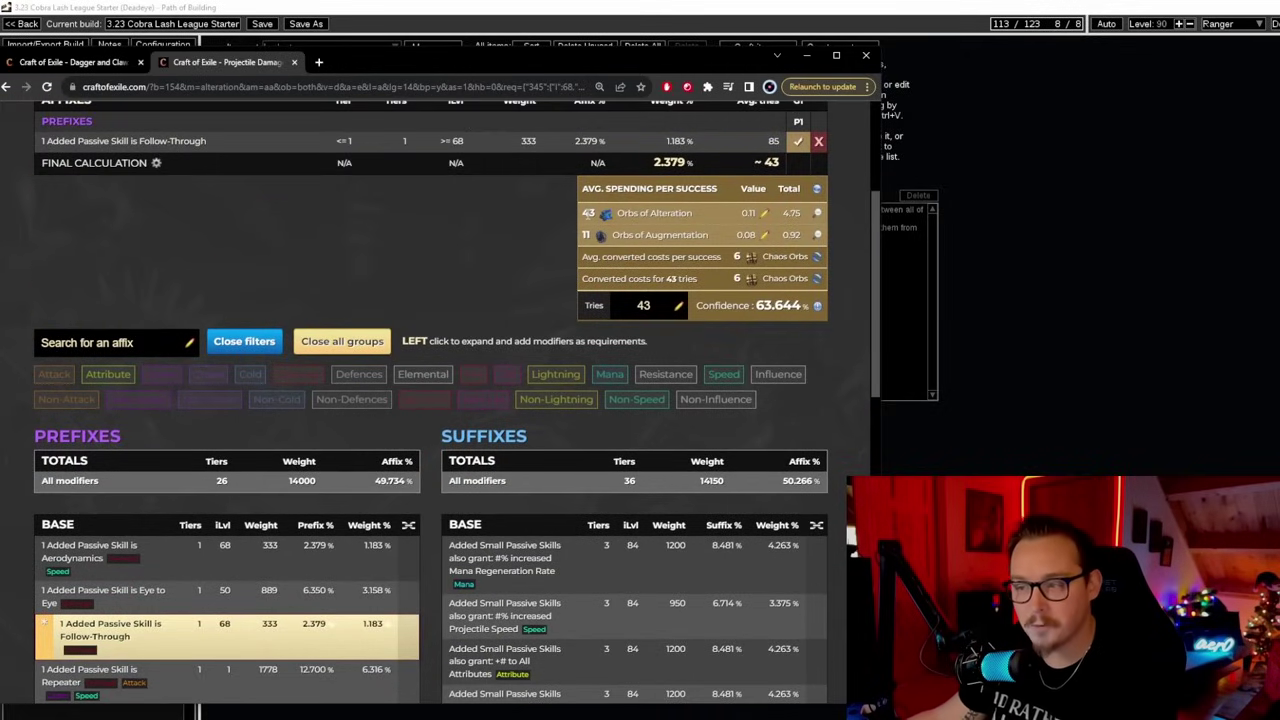
scroll(375, 250, "down", 3)
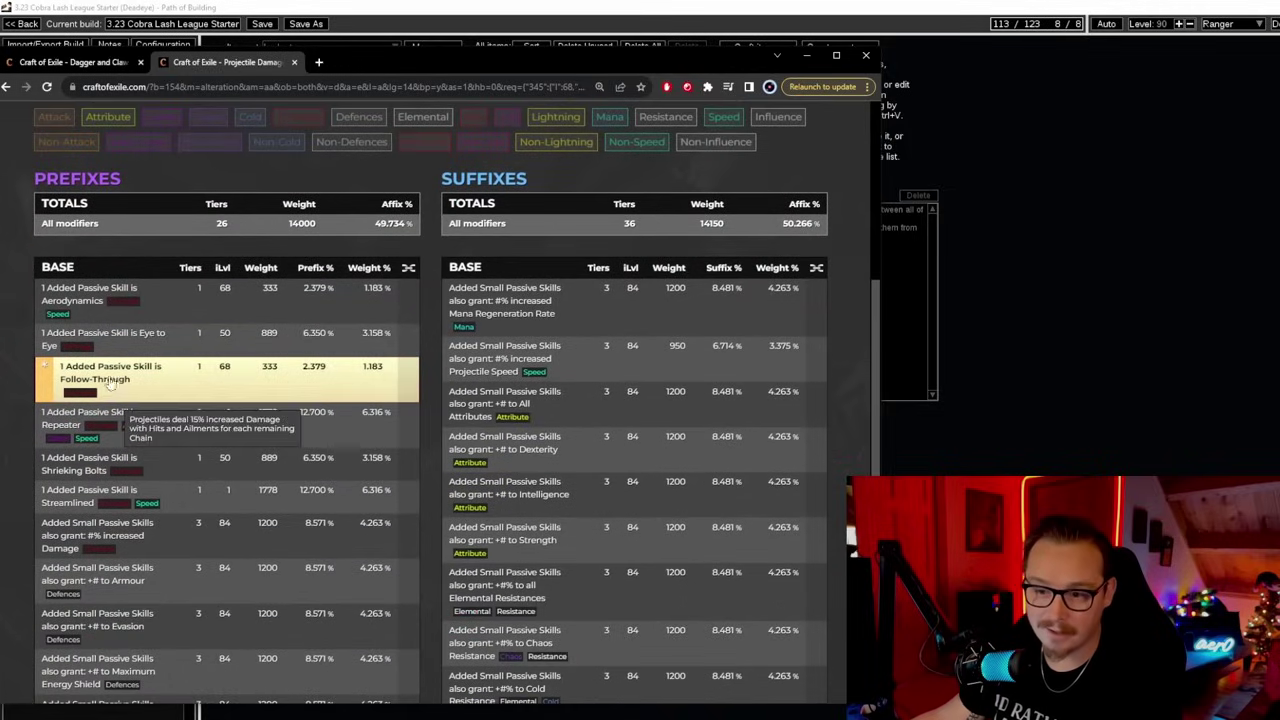
scroll(431, 288, "up", 3)
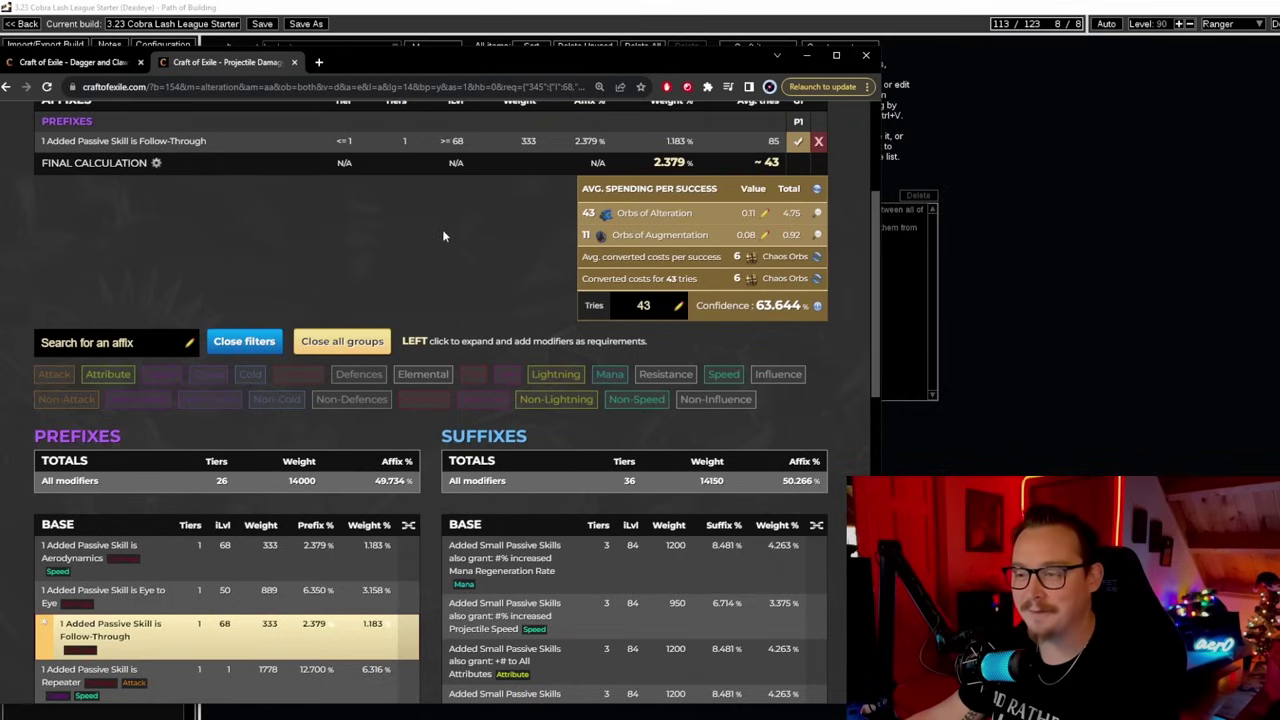
Add Repeater as a second required modifier and examine its effect alongside Follow-Through.
scroll(417, 255, "down", 3)
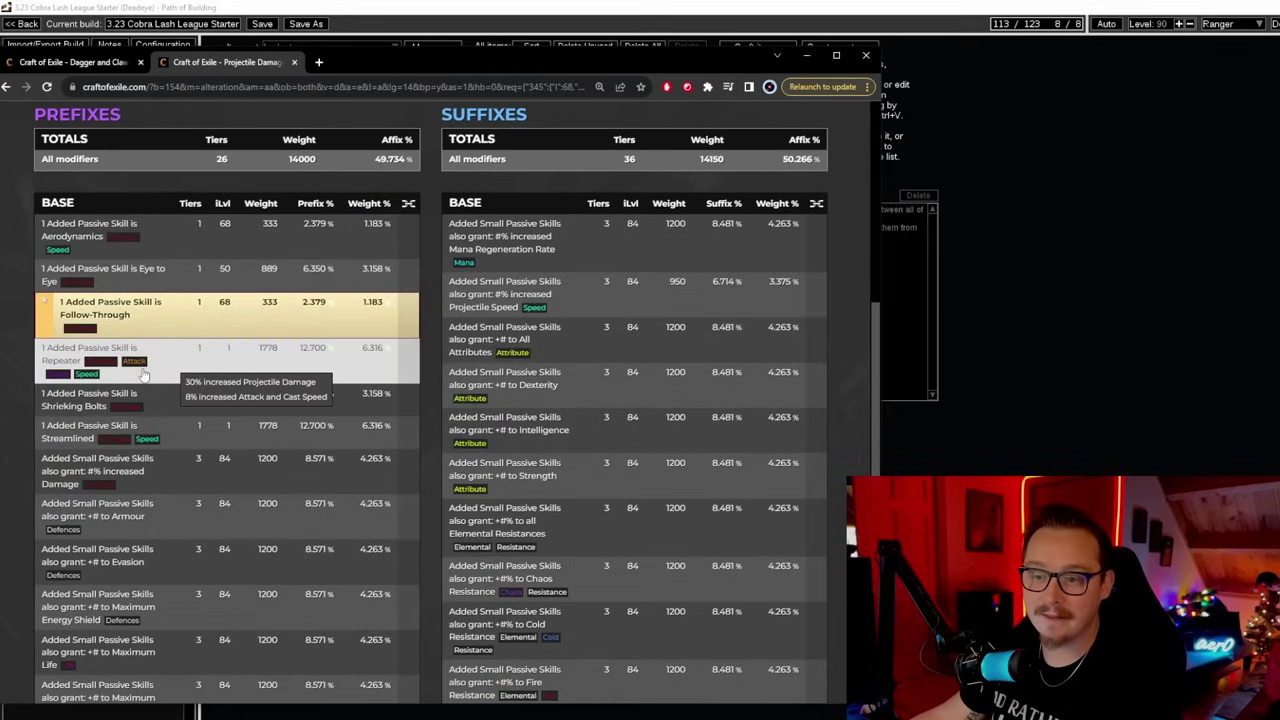
left_click(166, 370)
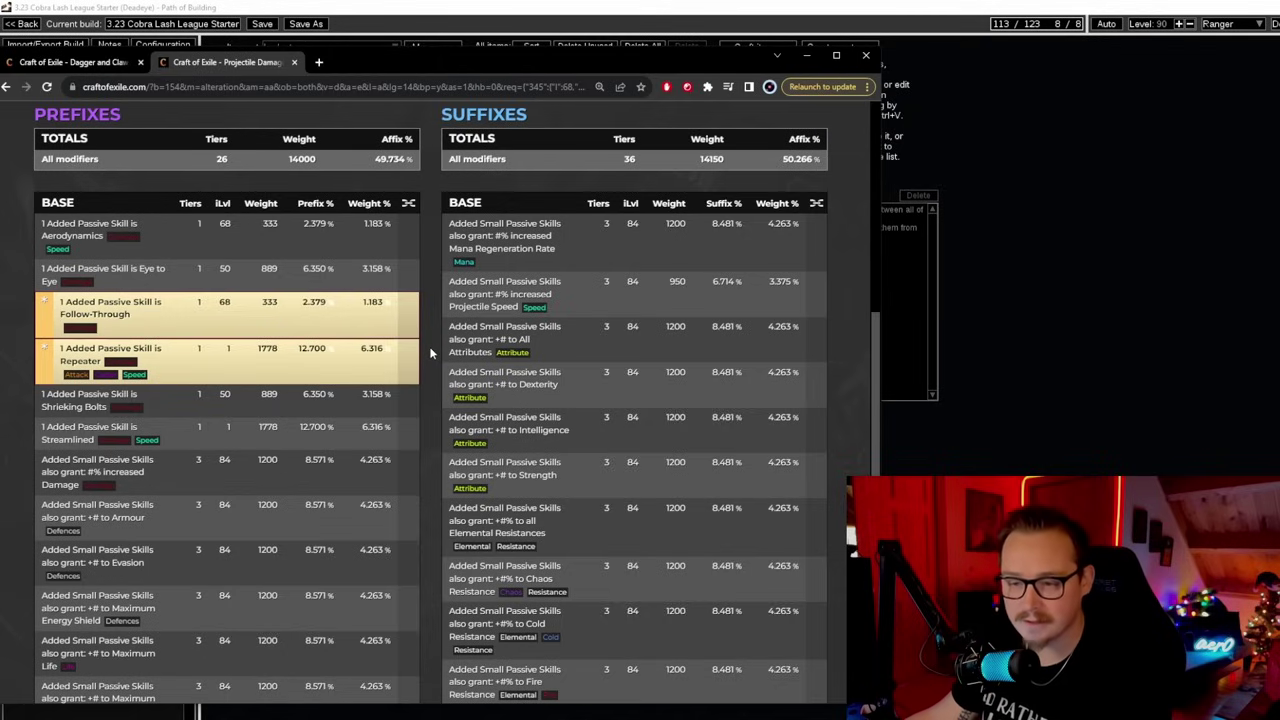
mouse_move(107, 380)
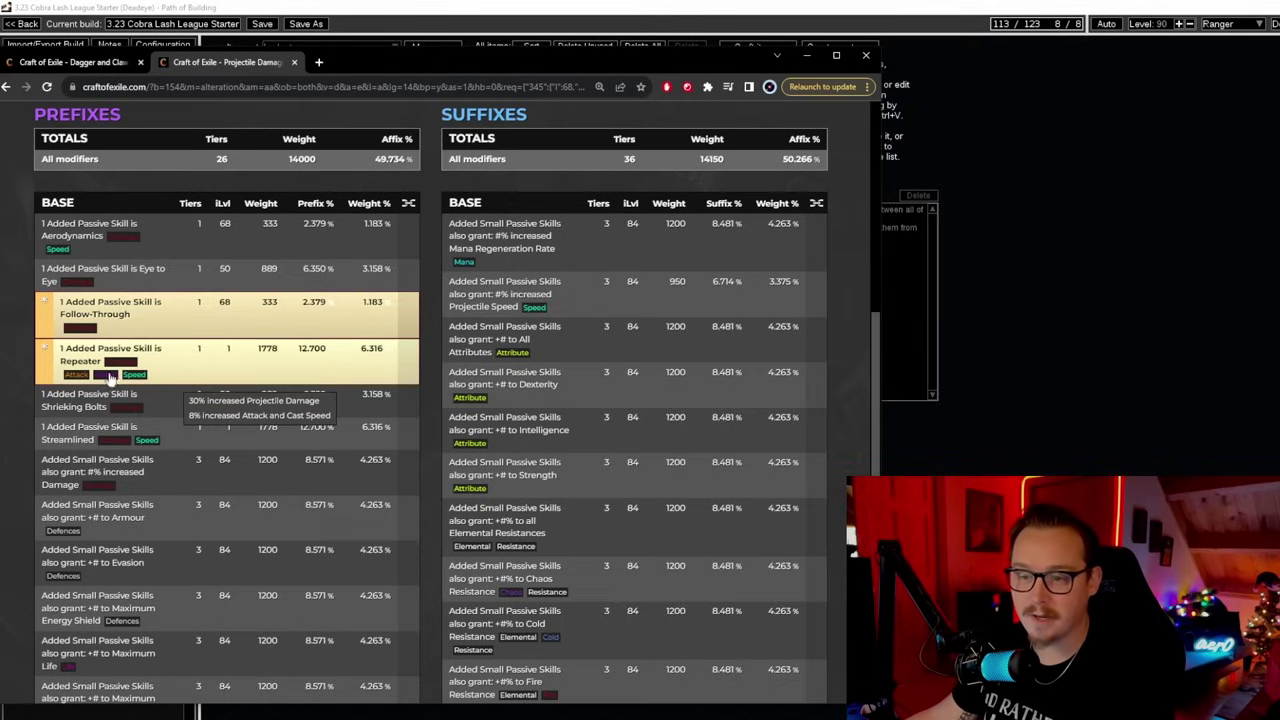
scroll(438, 341, "down", 2)
scroll(426, 346, "up", 1)
scroll(426, 352, "up", 1)
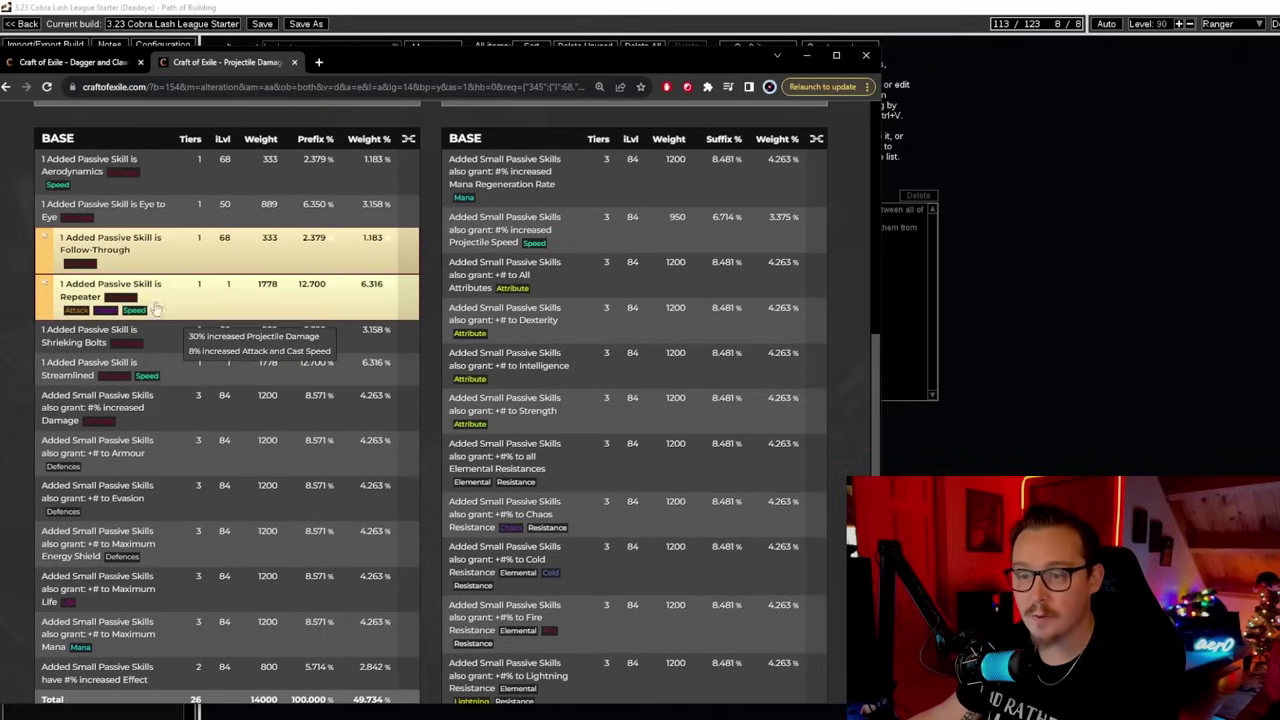
mouse_move(136, 310)
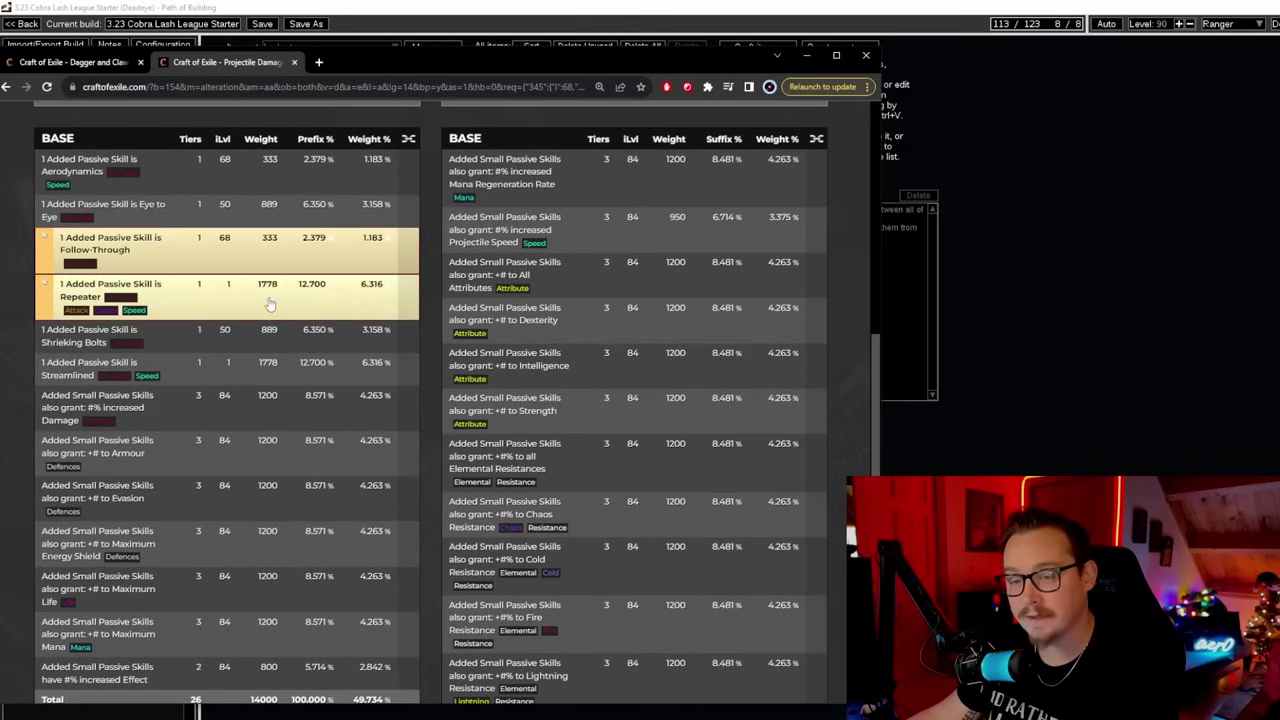
mouse_move(157, 265)
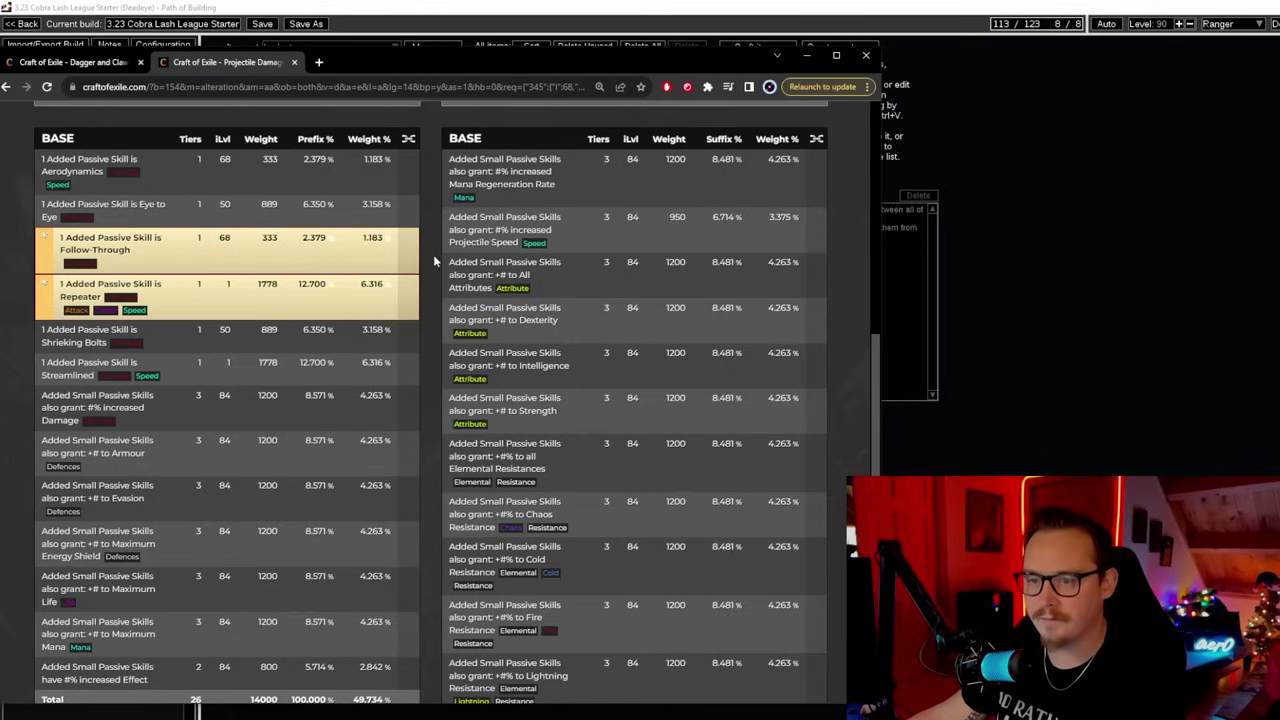
mouse_move(147, 304)
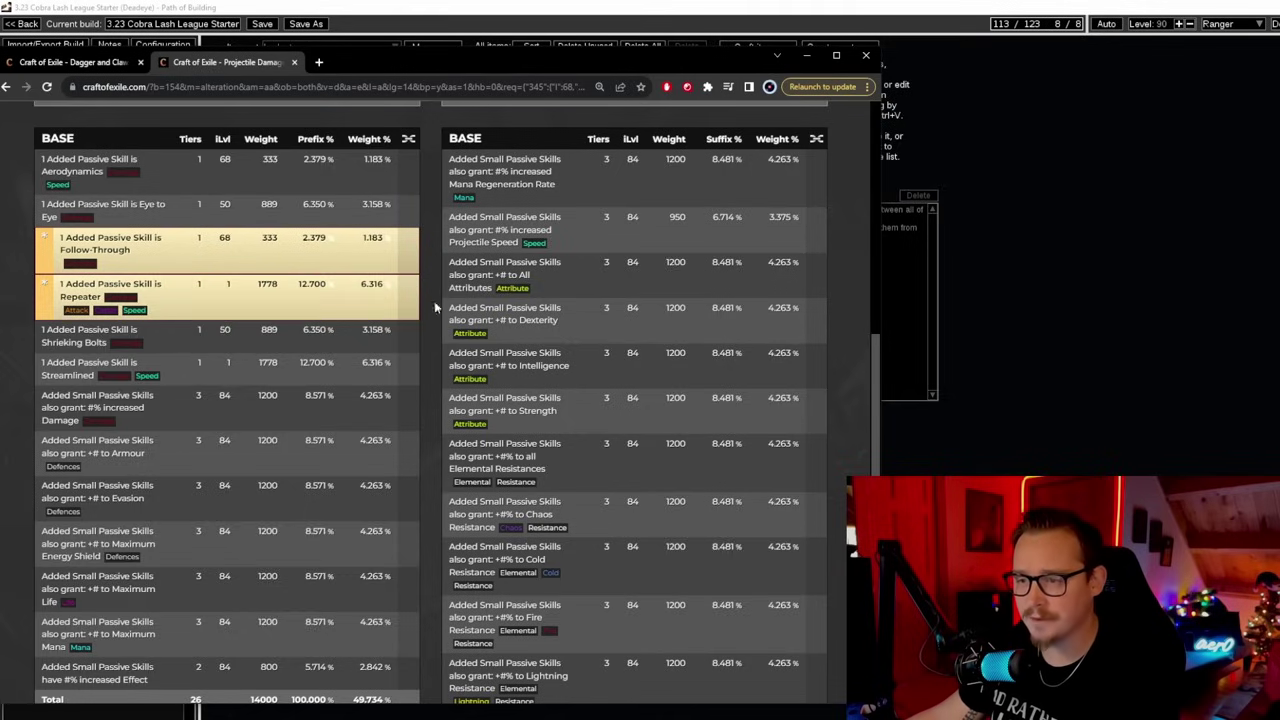
Switch to Path of Building, compare the 6-link with Chain enabled instead of Vile Toxins, and restore the original gem selection.
scroll(437, 301, "up", 5)
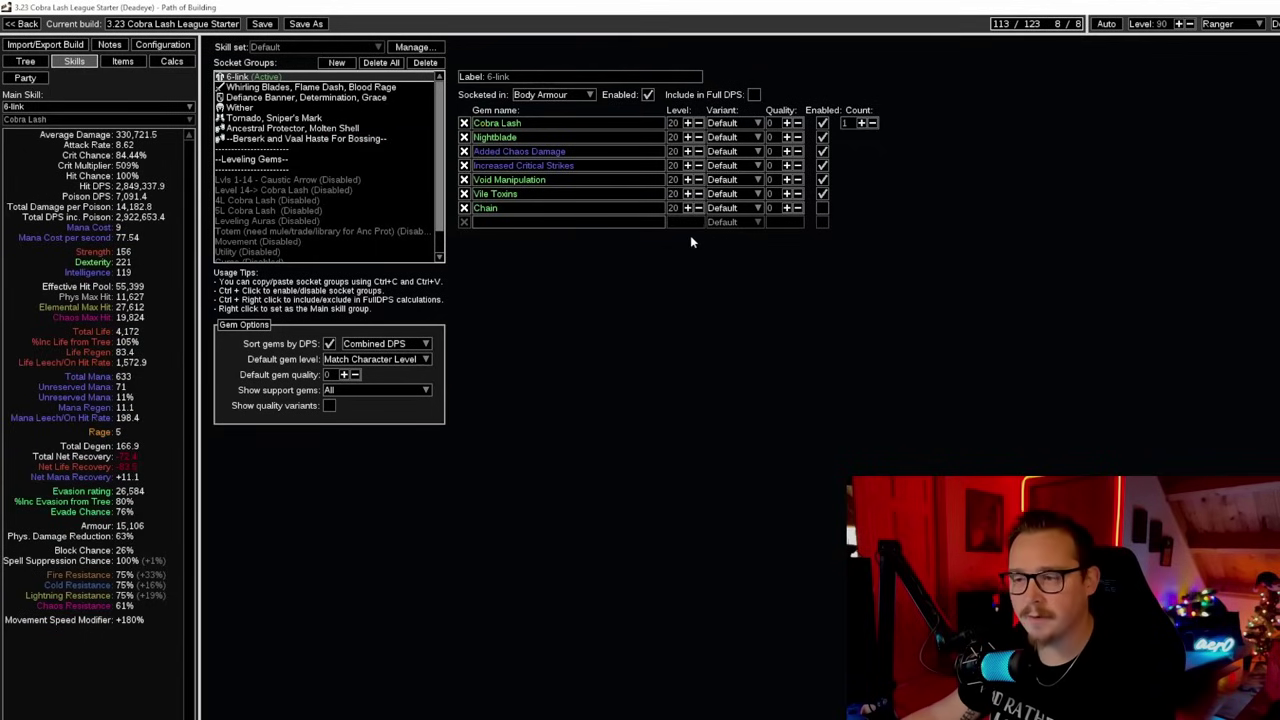
left_click(821, 195)
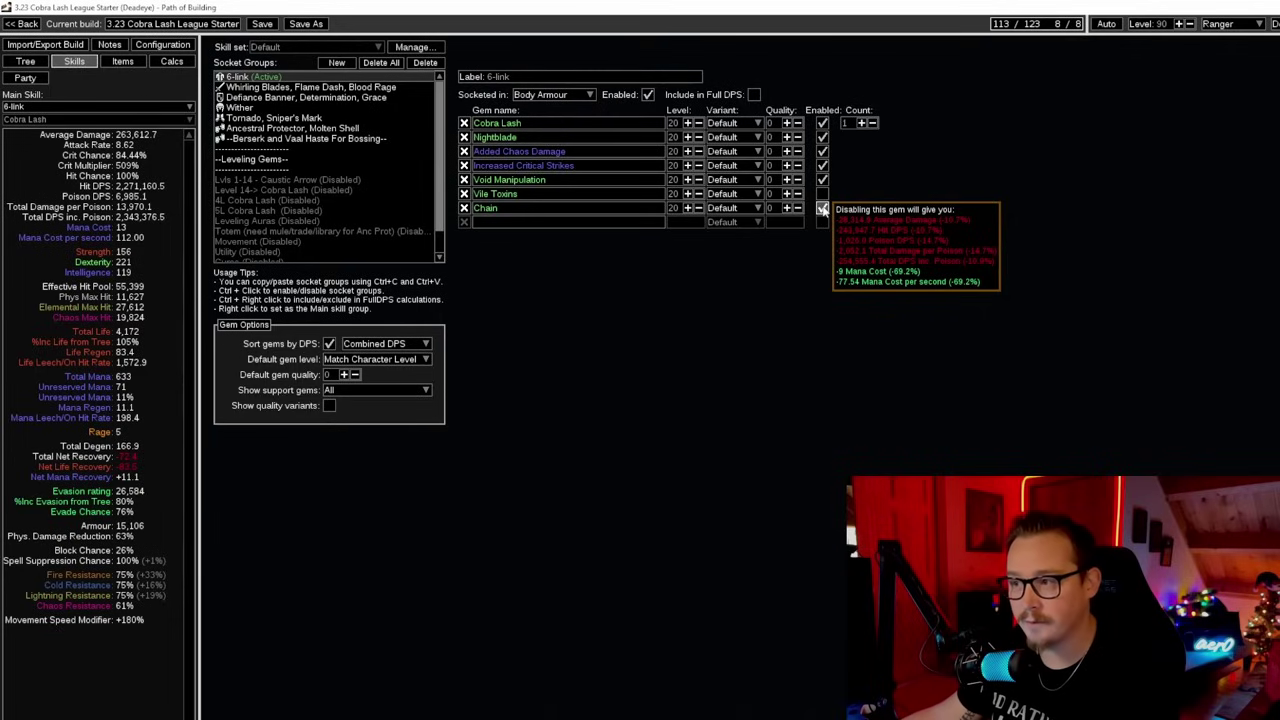
left_click(821, 208)
left_click(821, 194)
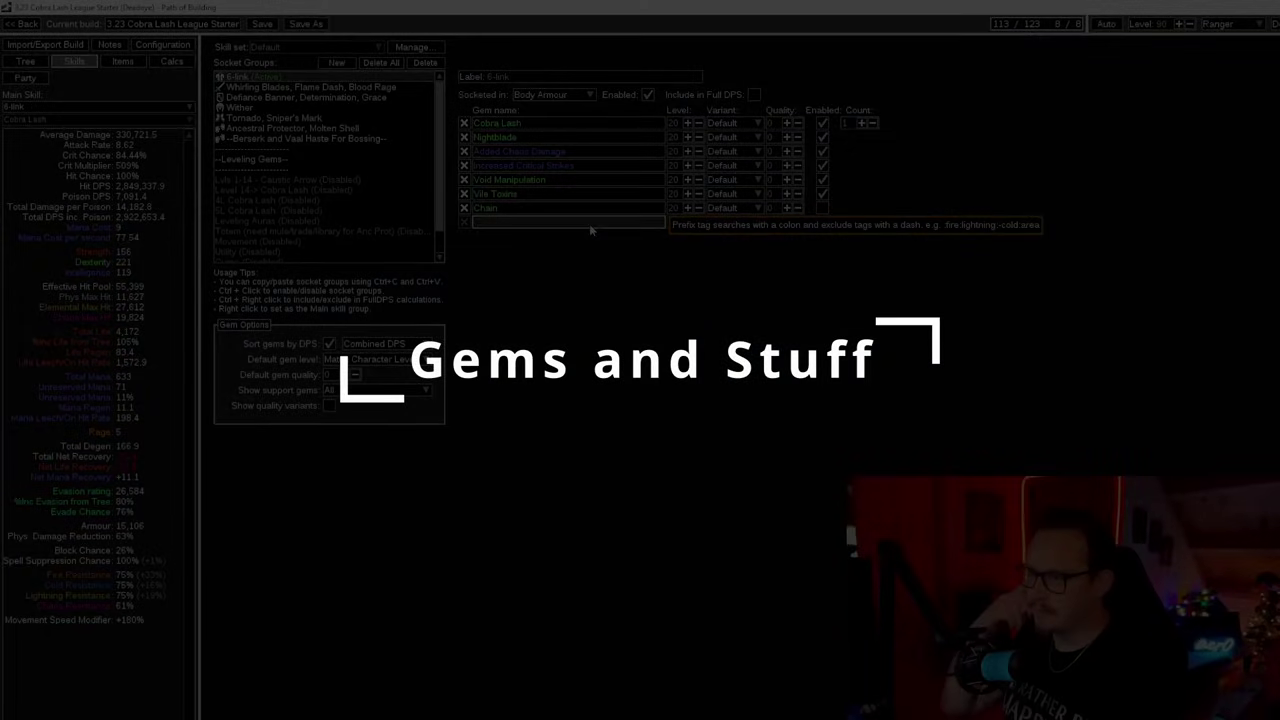
Examine the Cobra Lash 6-link and its support gems, including the effect of Vile Toxins.
mouse_move(529, 120)
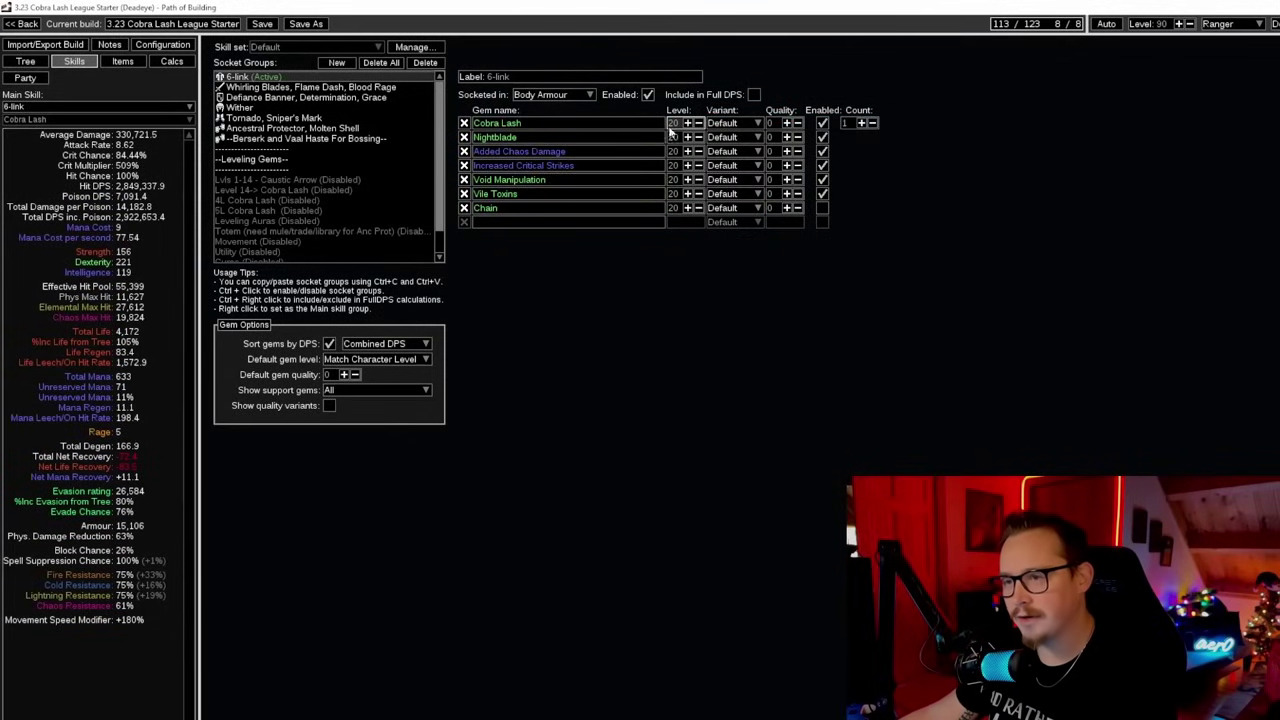
mouse_move(592, 168)
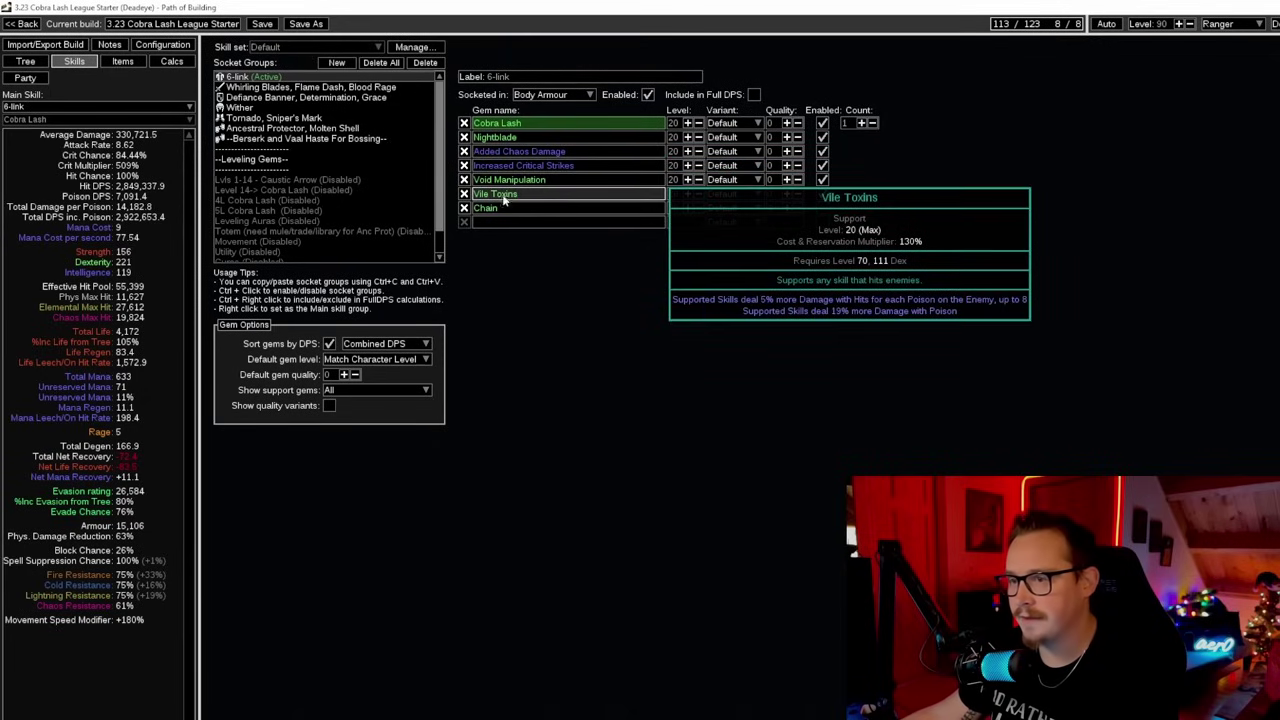
mouse_move(512, 195)
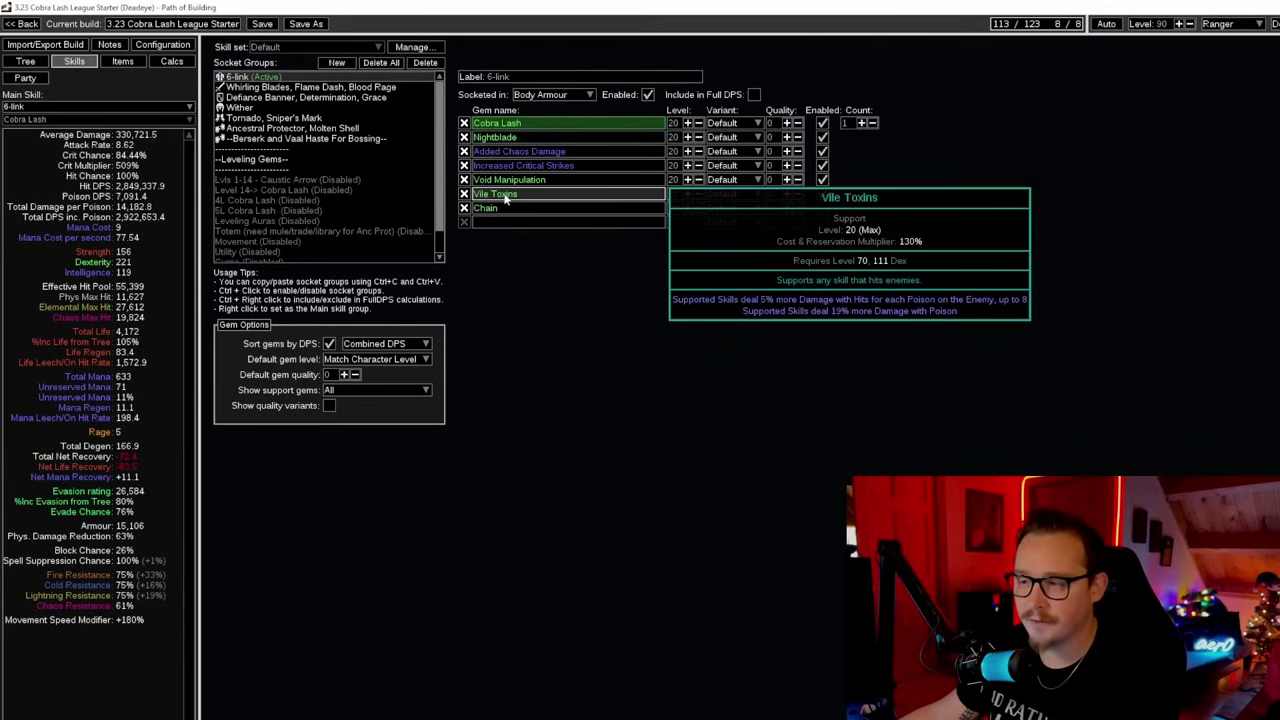
Review the movement, aura, Wither totem, Tornado with Sniper's Mark, and Ancestral Protector with Molten Shell socket groups.
left_click(372, 88)
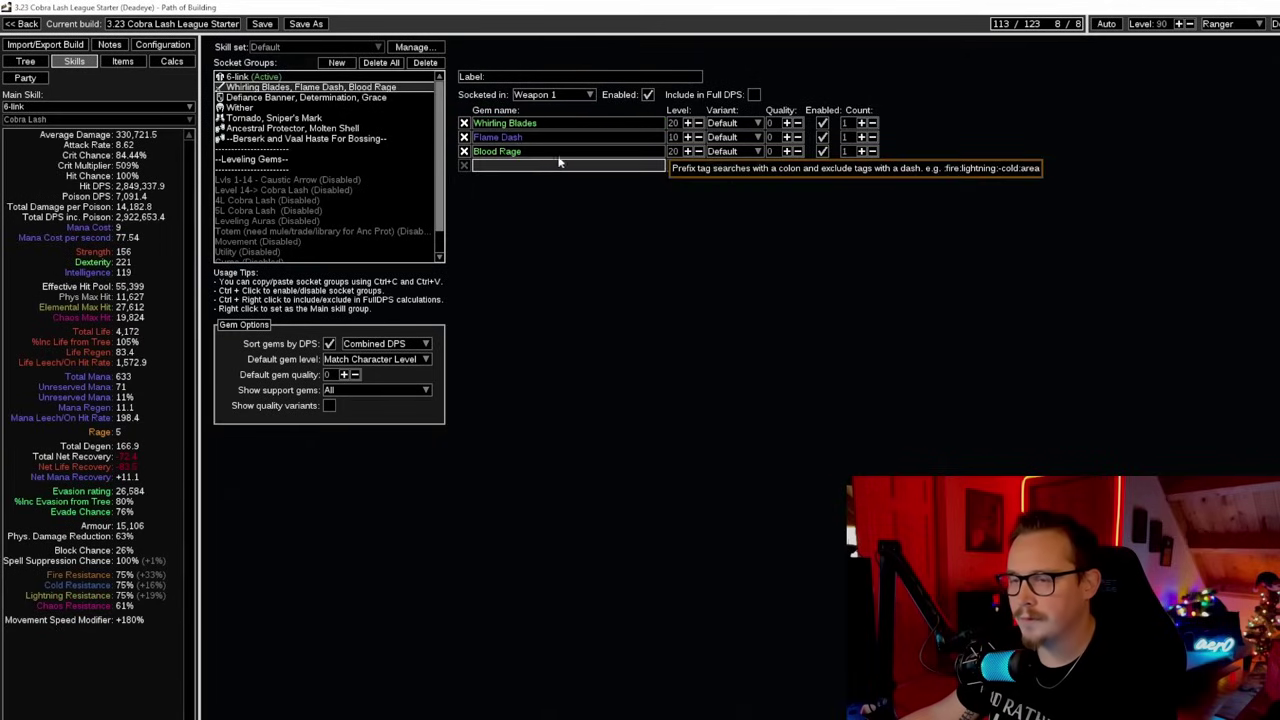
mouse_move(440, 140)
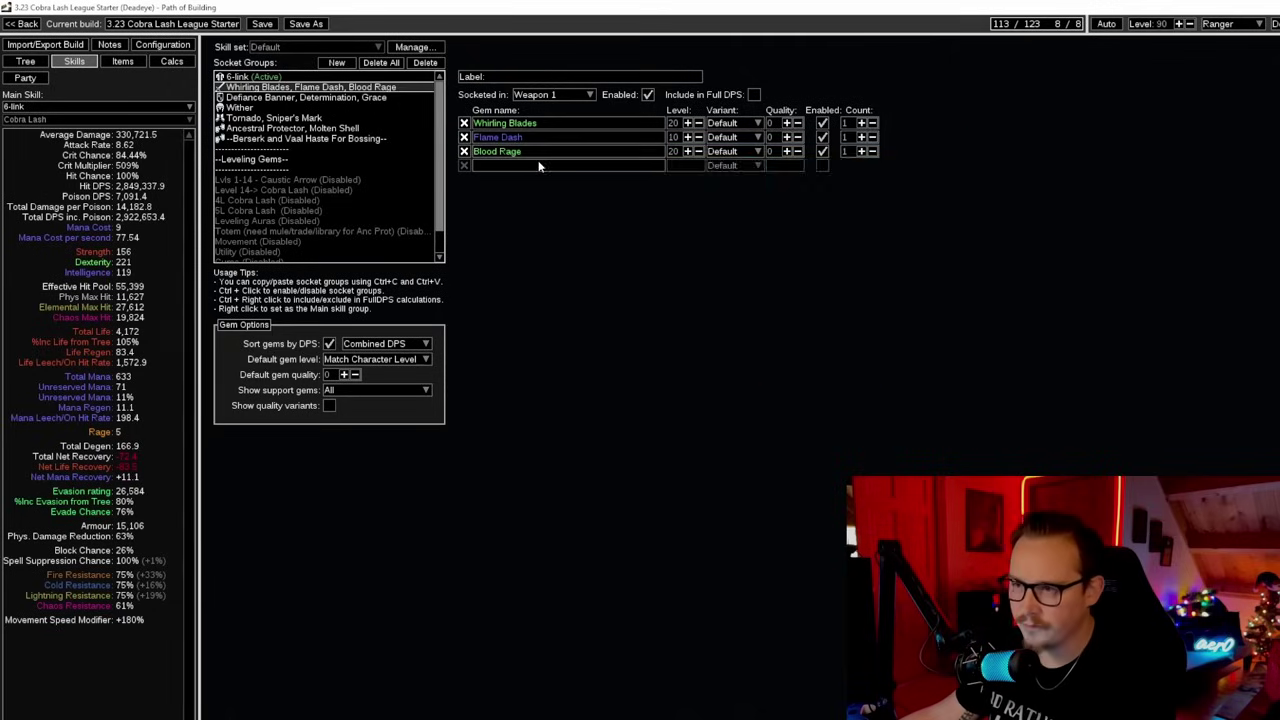
key("Down")
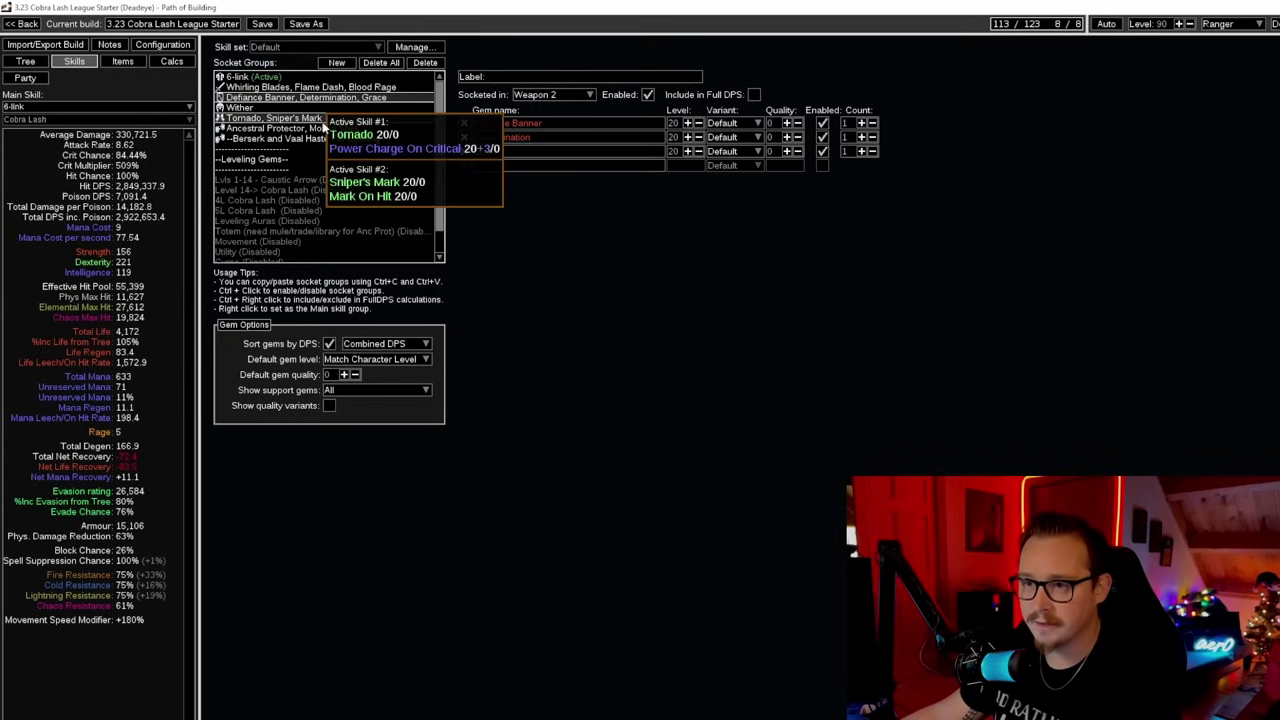
left_click(260, 107)
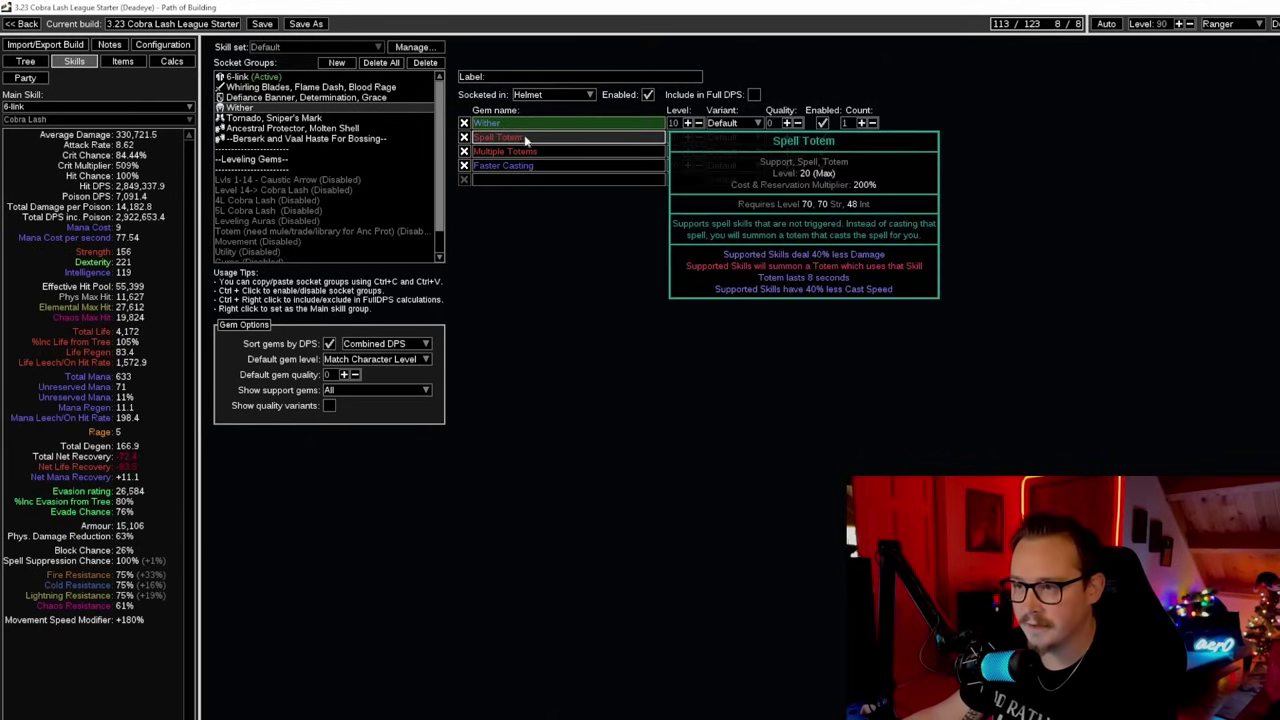
left_click(262, 118)
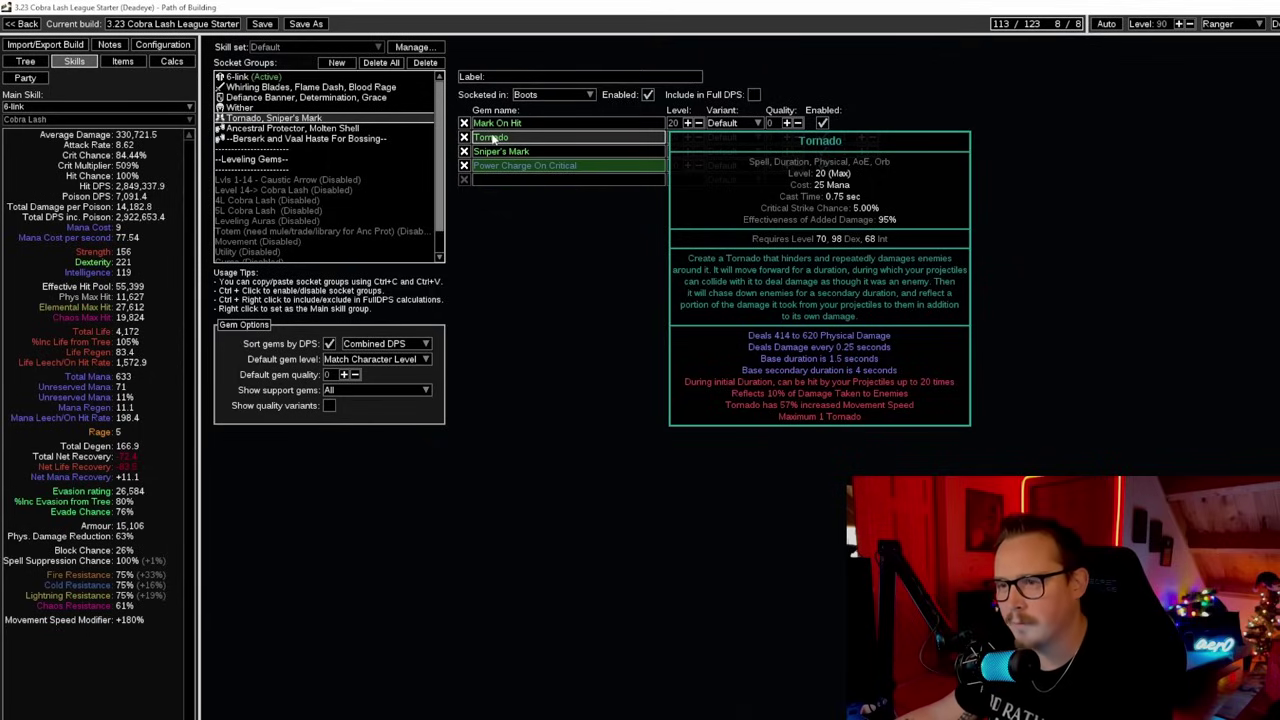
left_click(302, 129)
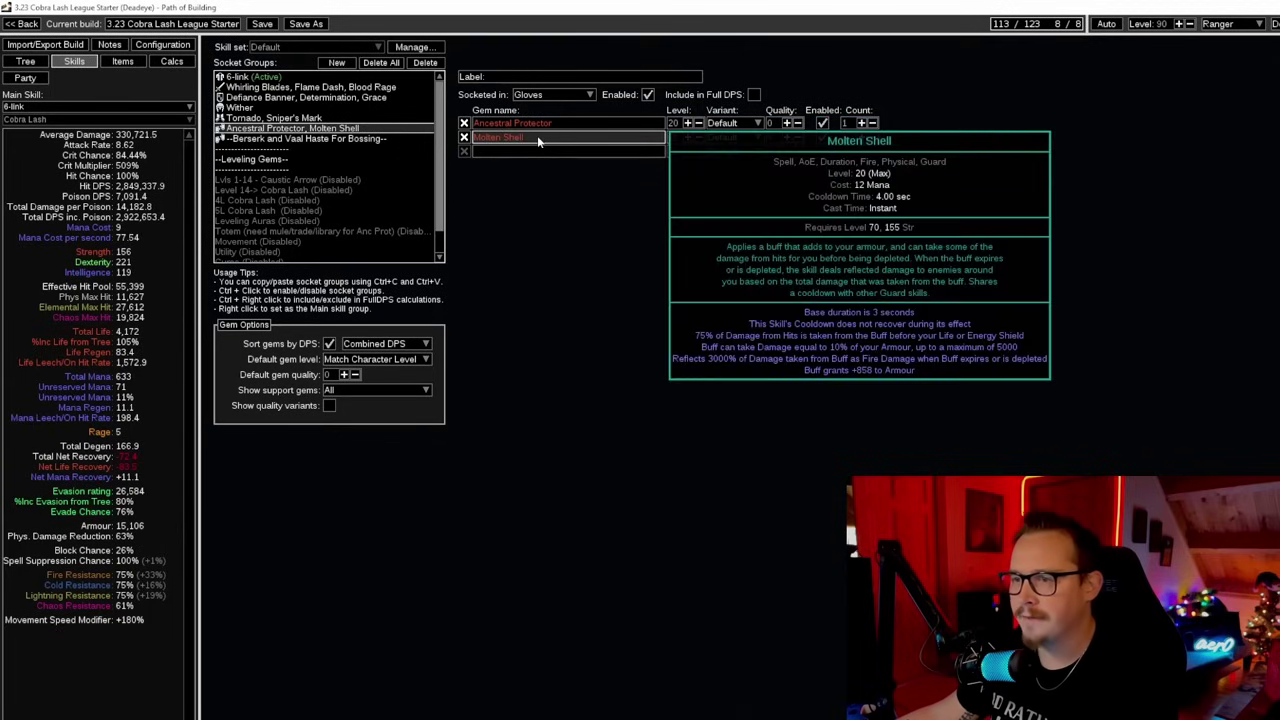
Compare the bossing damage with Berserk and Vaal Haste by toggling each gem, and examine the rage modifier on the equipped Slink Gloves.
left_click(390, 139)
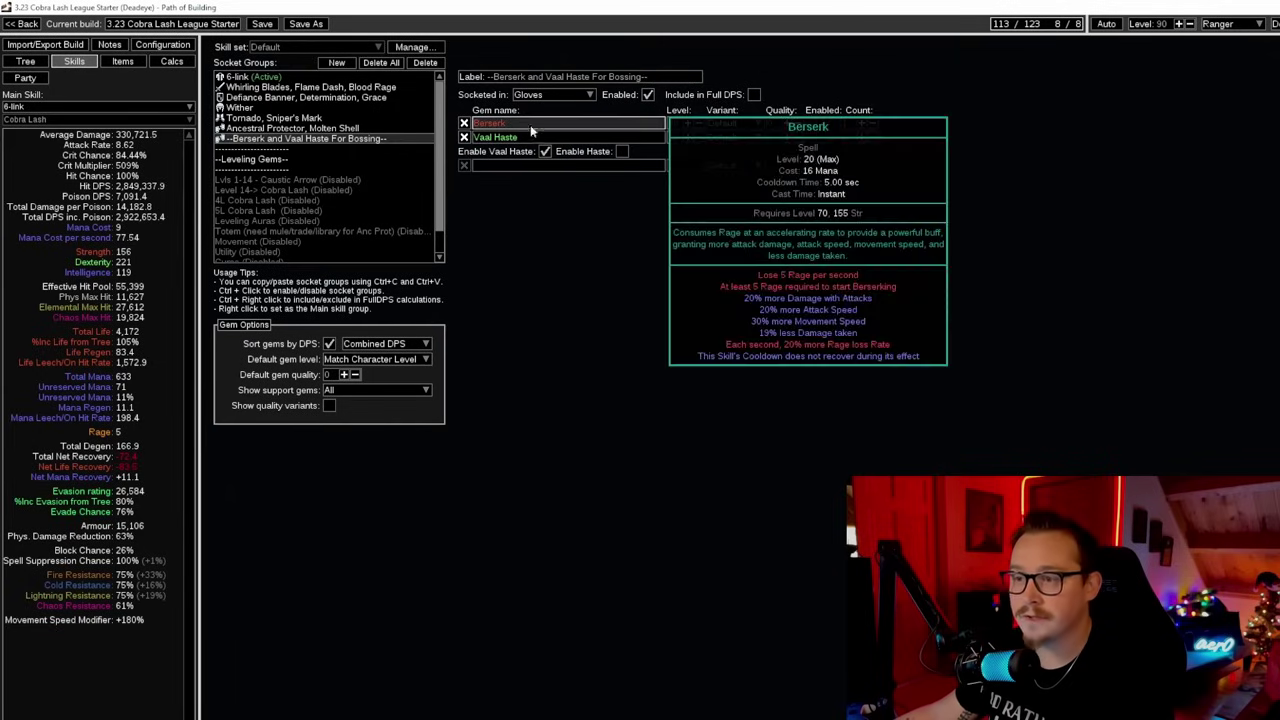
left_click(823, 138)
left_click(822, 123)
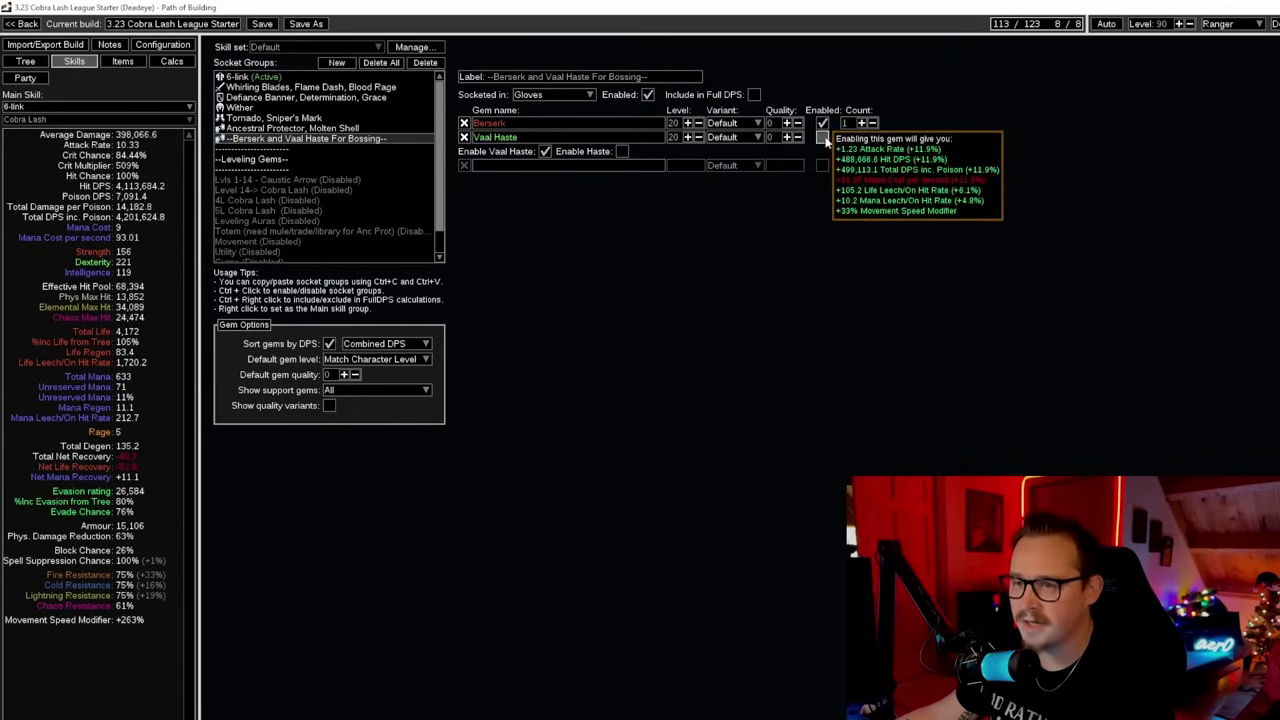
left_click(822, 123)
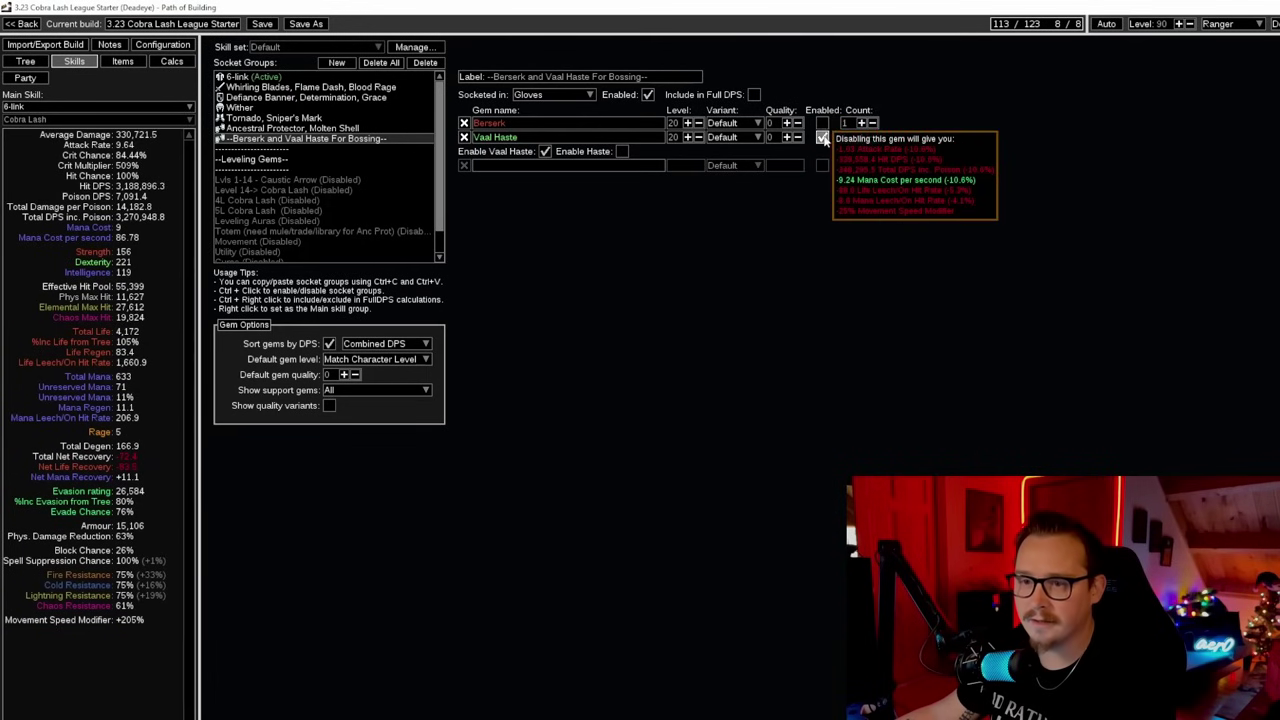
left_click(122, 62)
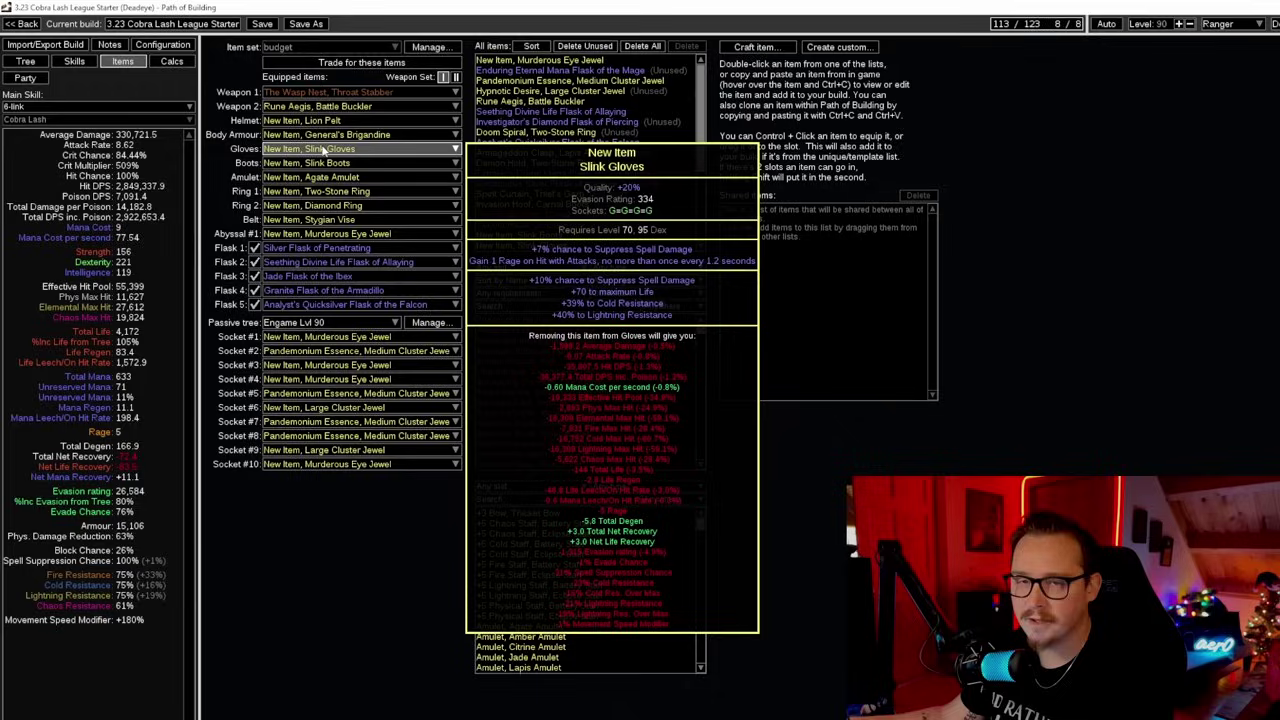
Review the leveling gem groups for Caustic Arrow at levels 1-14 and Cobra Lash from level 14.
left_click(75, 61)
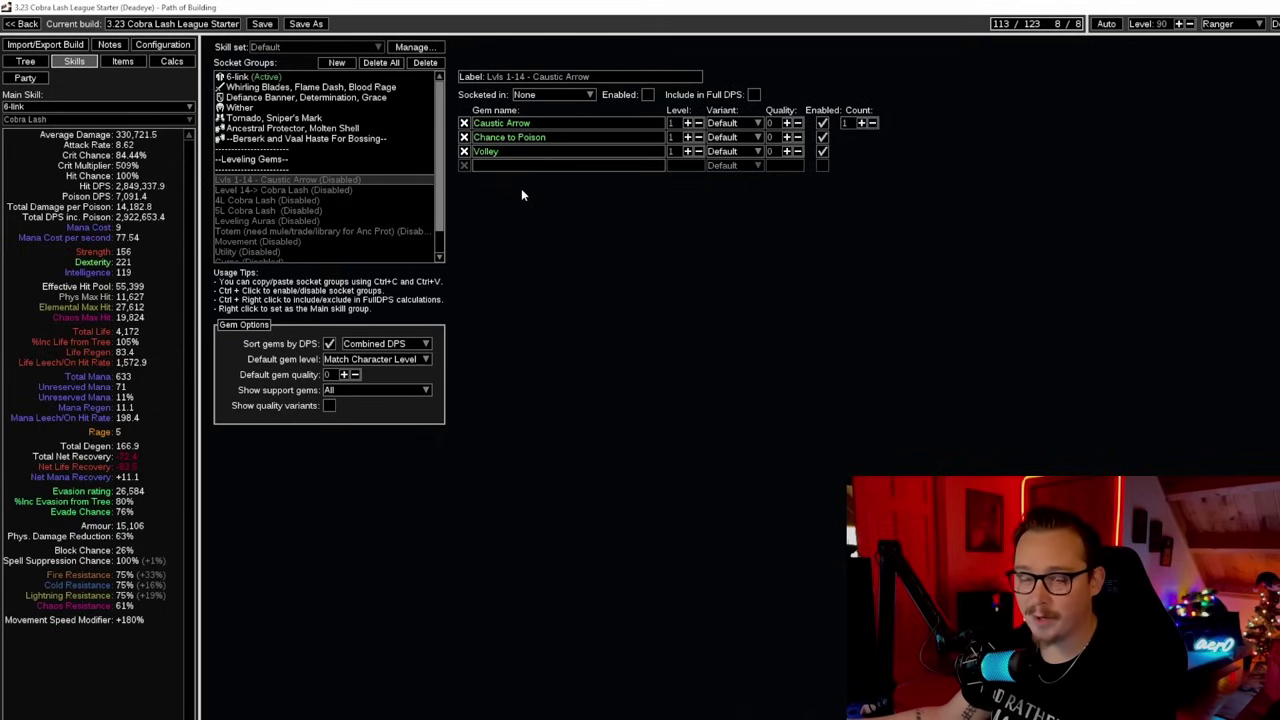
mouse_move(342, 192)
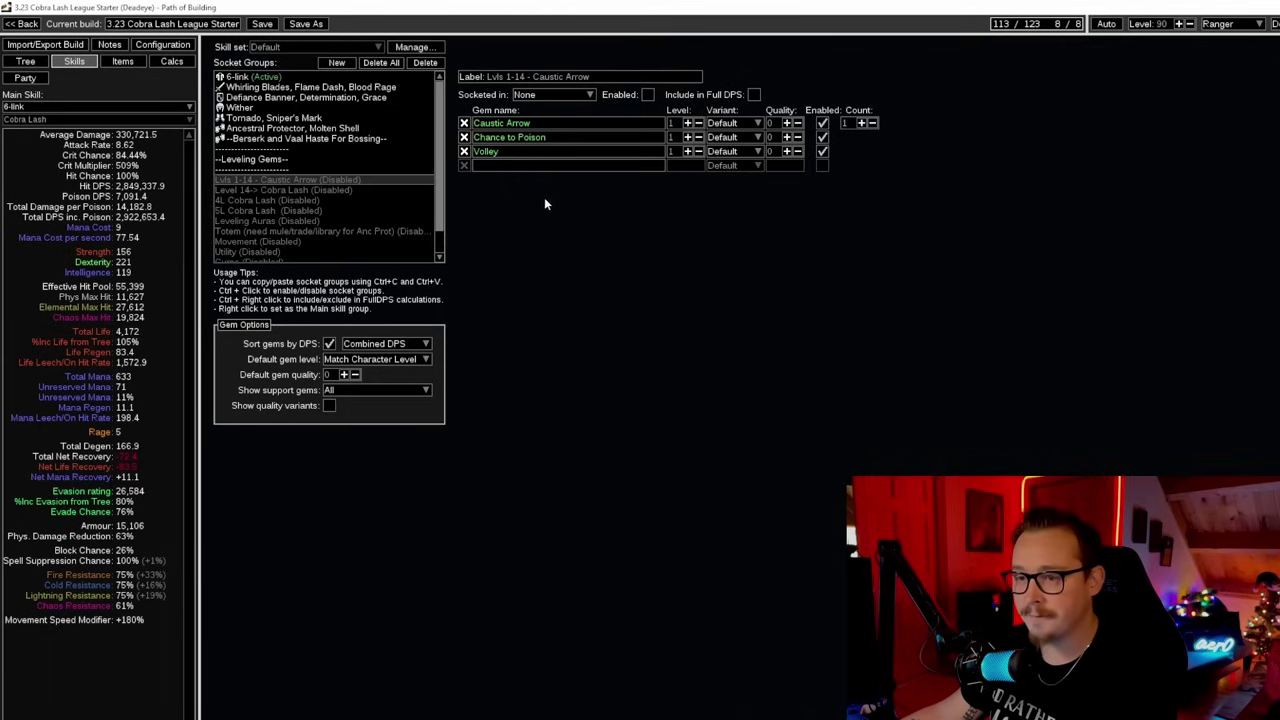
left_click(335, 190)
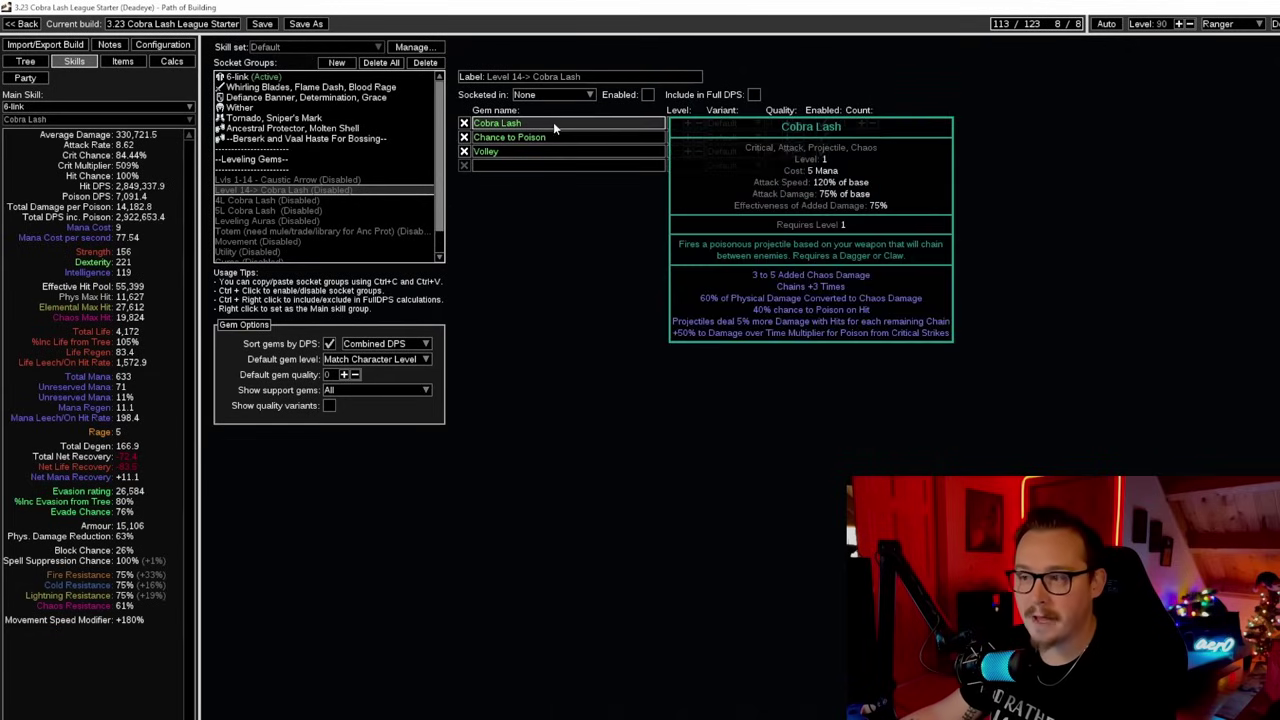
mouse_move(349, 213)
key("Up")
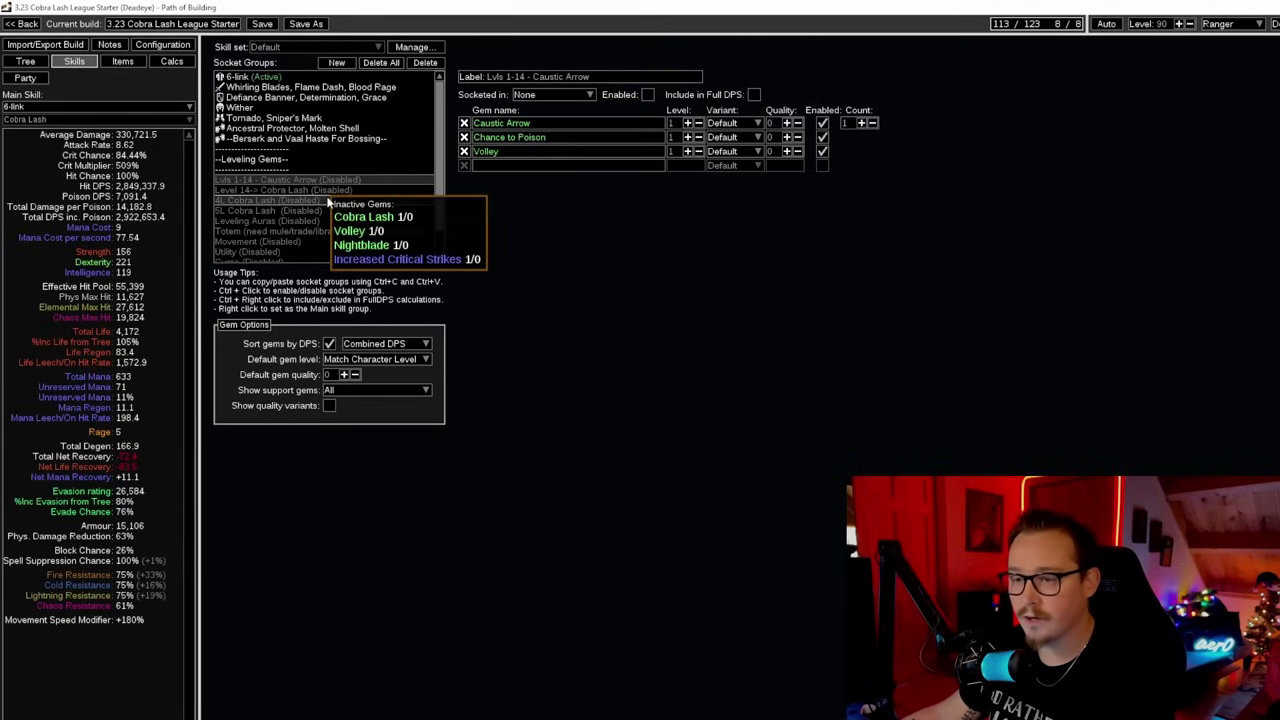
Review the 5L Cobra Lash and 4L Cobra Lash leveling gem groups and their support gems.
left_click(296, 77)
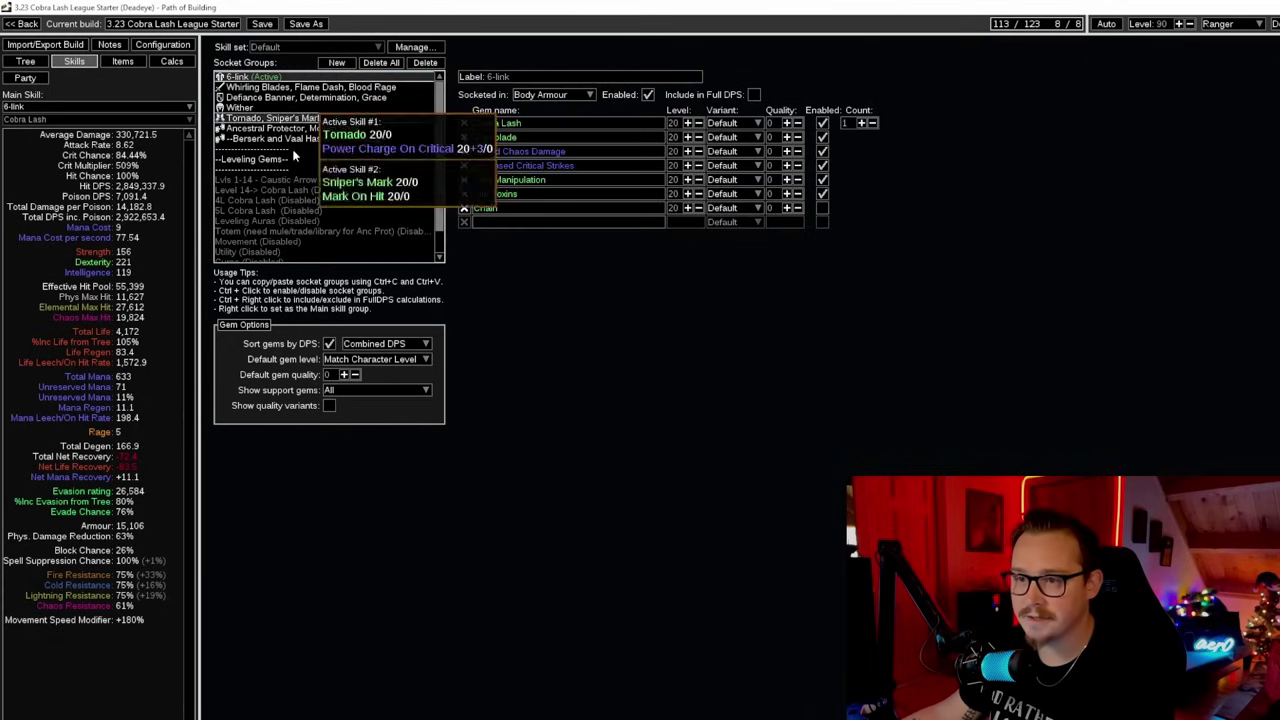
left_click(276, 210)
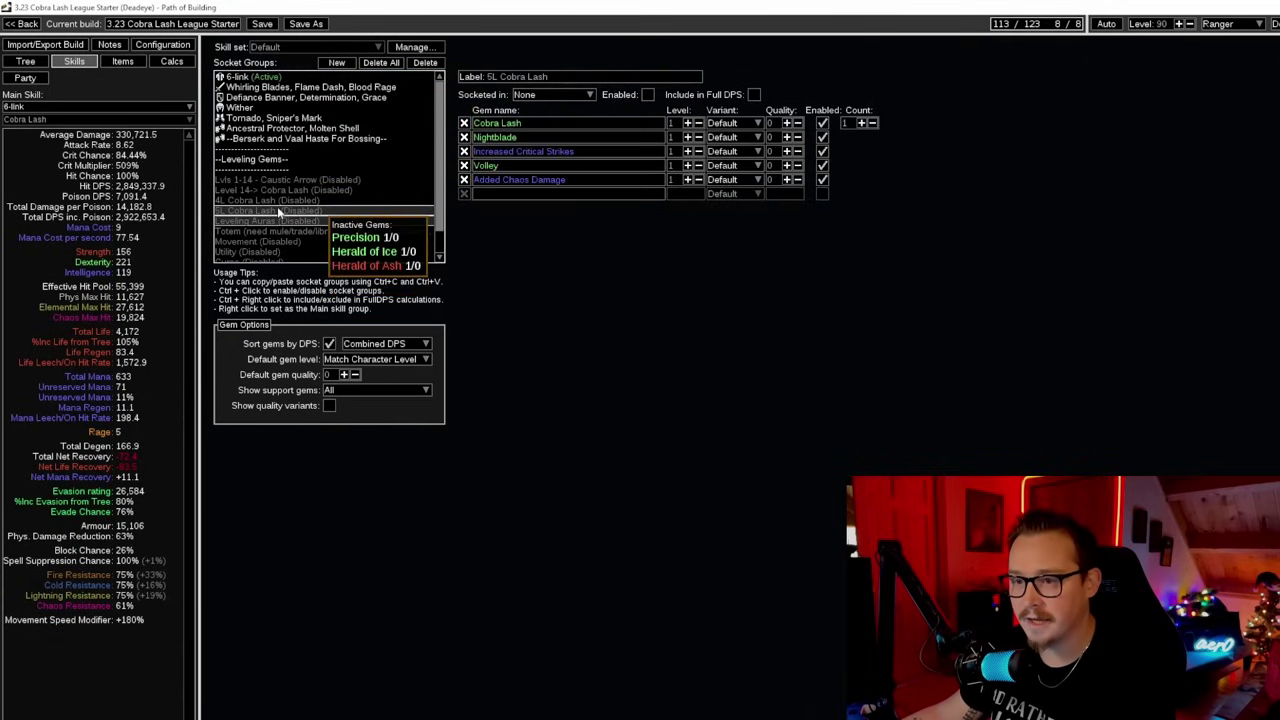
scroll(278, 212, "down", 2)
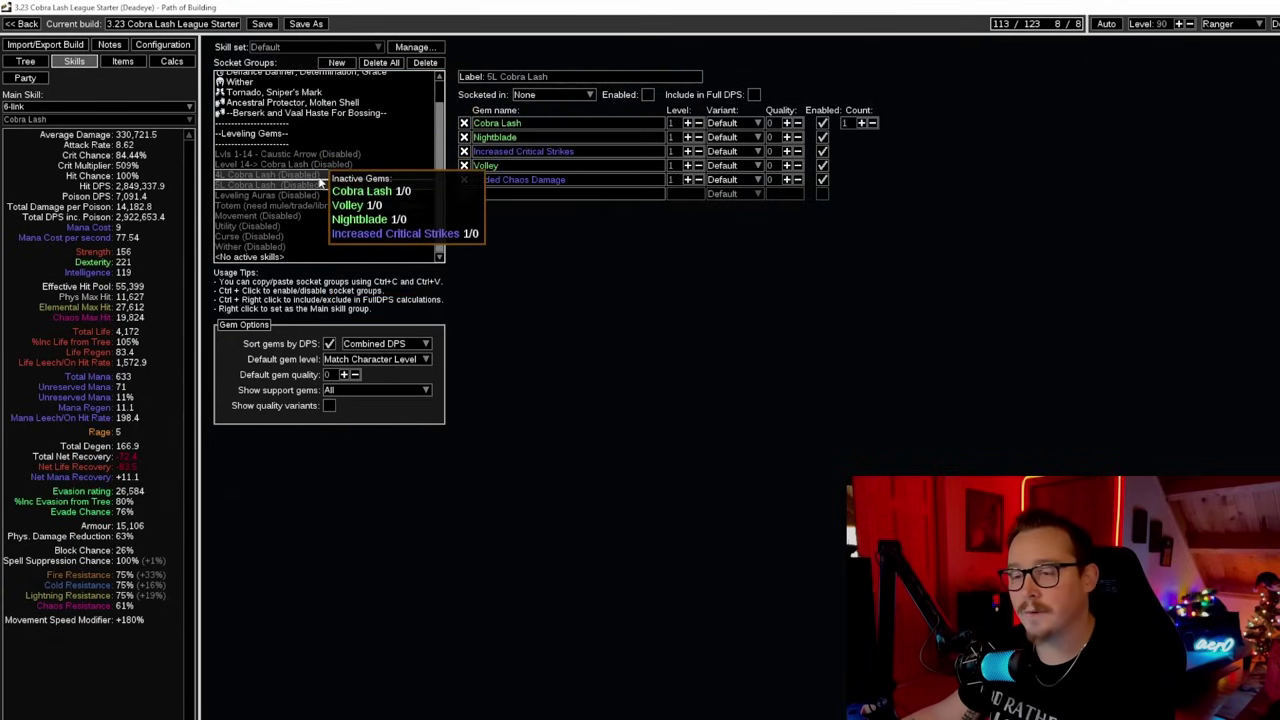
left_click(316, 177)
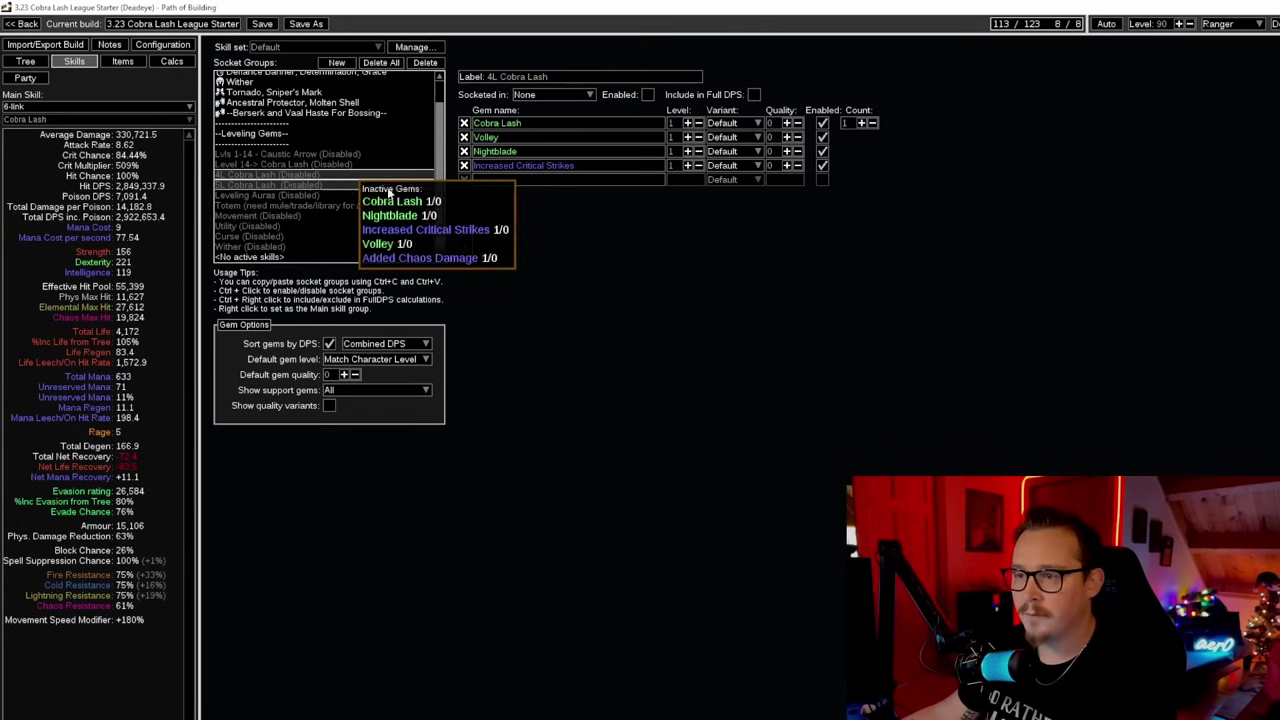
left_click(524, 170)
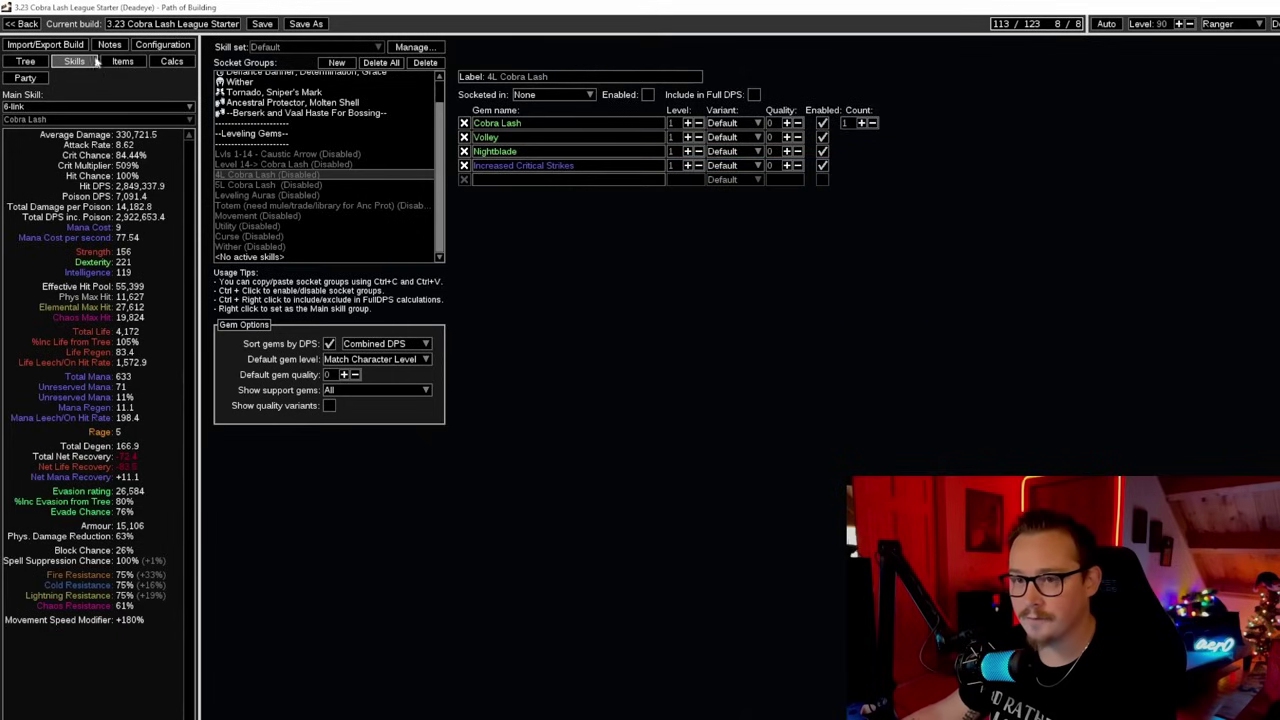
Examine the allocated level 90 passive tree around the Ranger start and the cluster jewels.
left_click(34, 65)
scroll(931, 303, "down", 3)
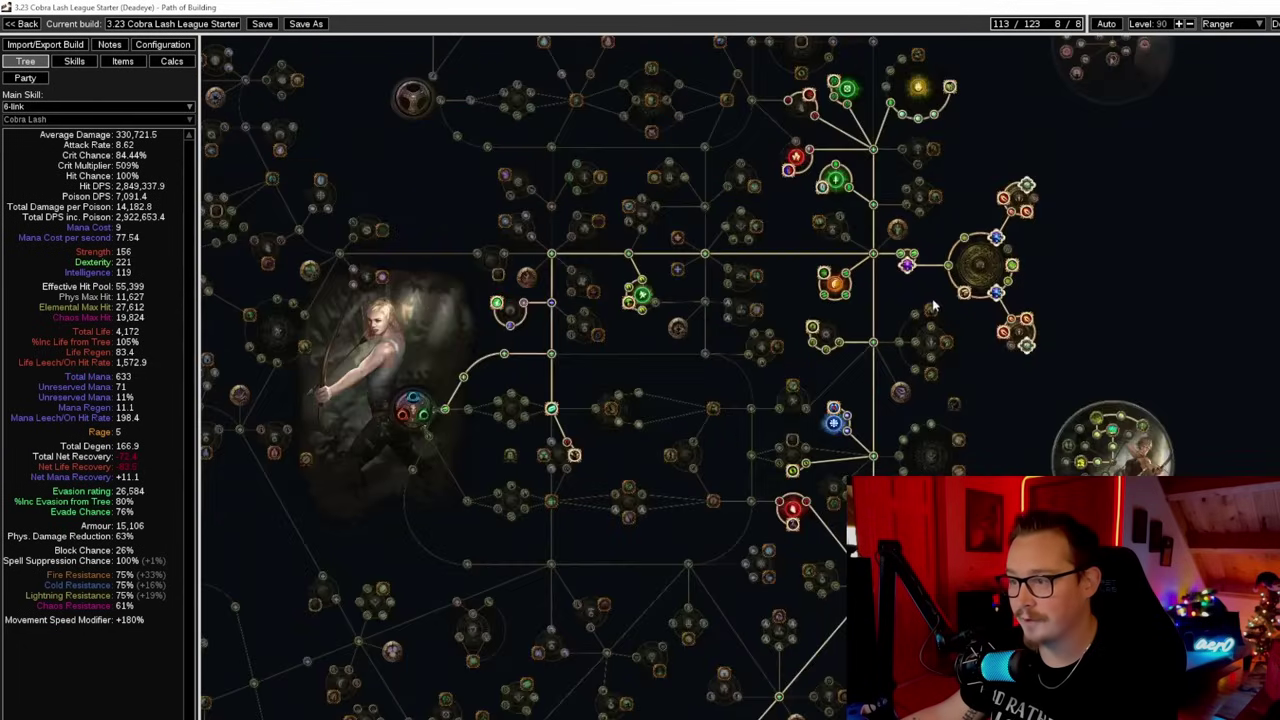
left_click_drag(909, 307, 897, 389)
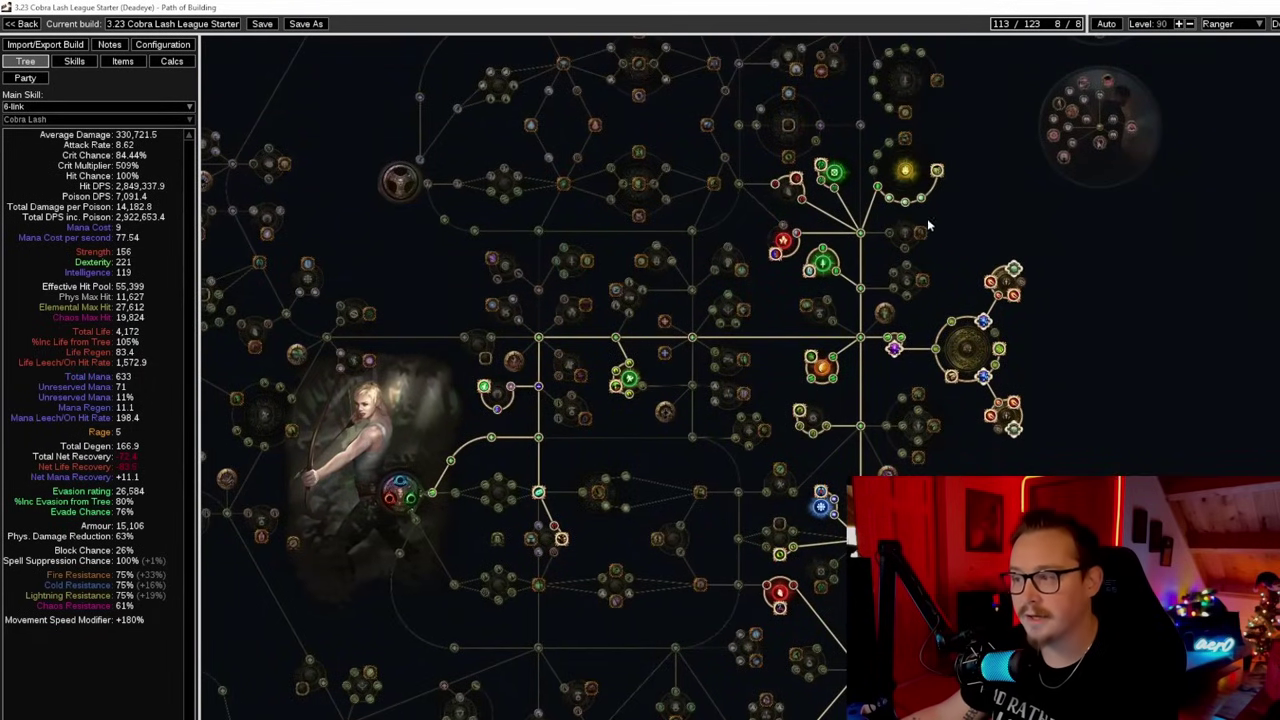
left_click_drag(959, 231, 961, 203)
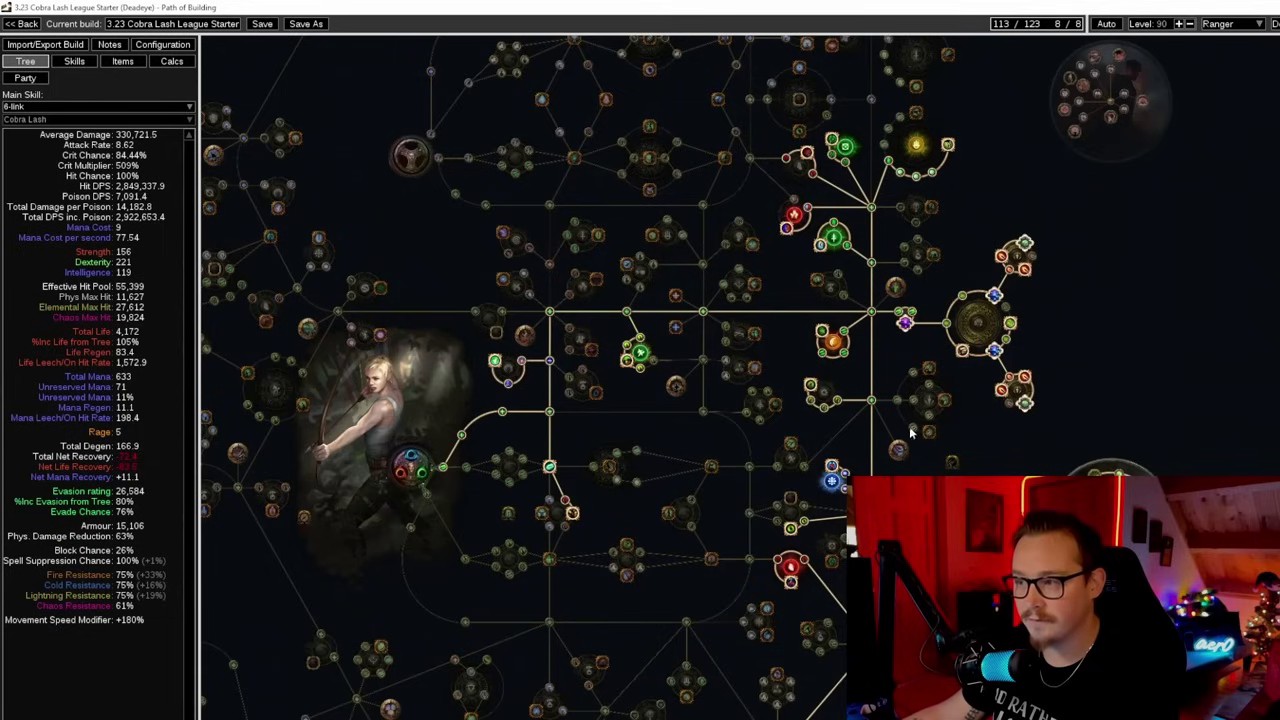
left_click_drag(990, 460, 1048, 365)
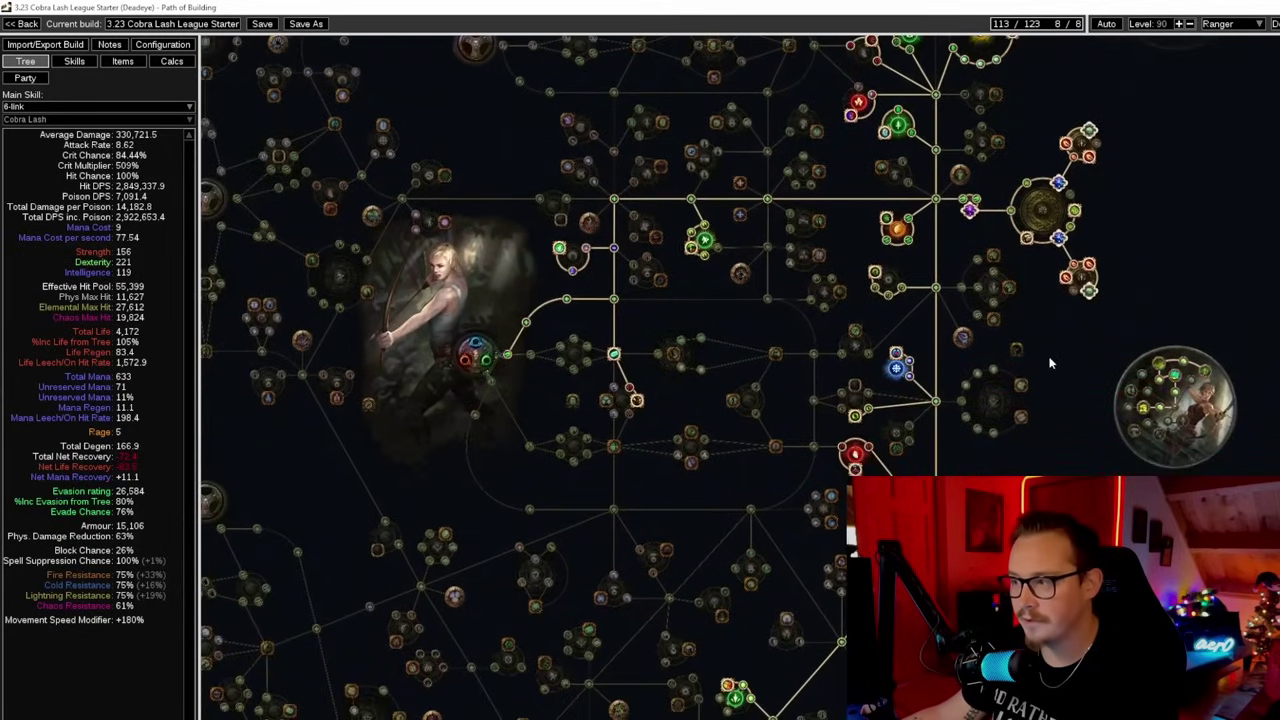
Recheck the 4L Cobra Lash gem group and examine the passive tree below the Ranger start.
left_click(122, 62)
left_click(80, 66)
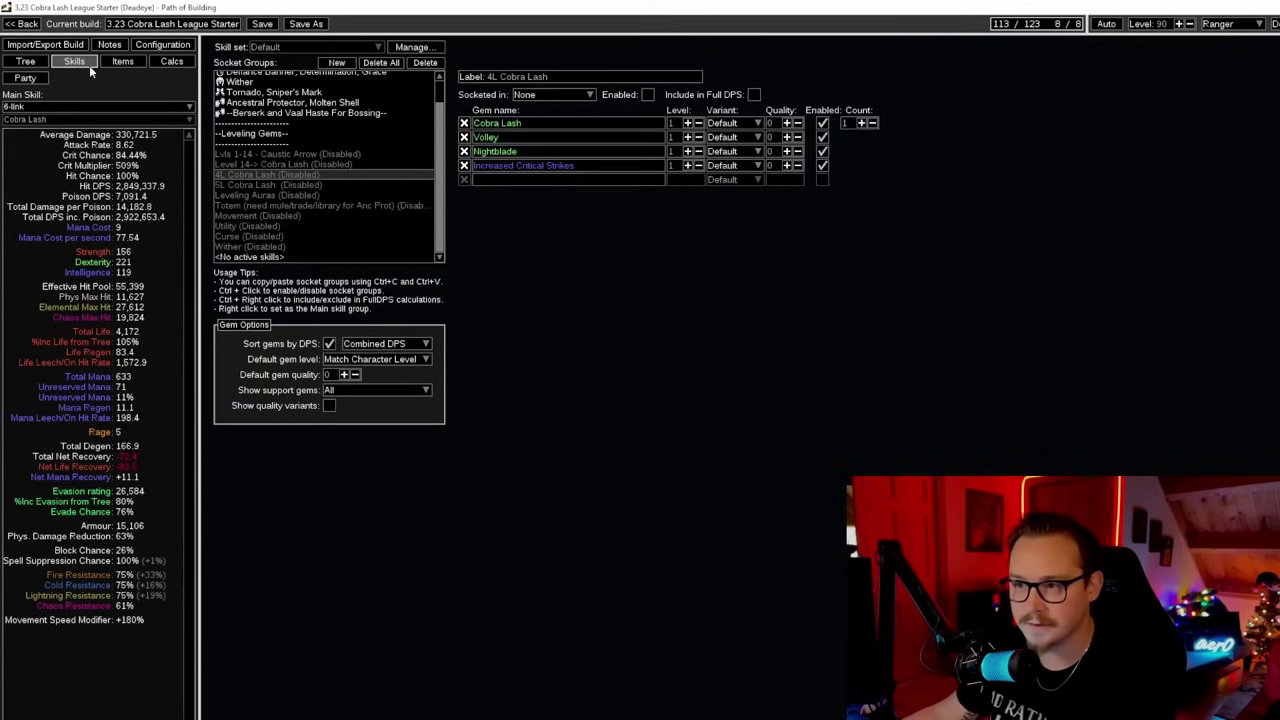
scroll(320, 180, "down", 3)
left_click(267, 174)
left_click(26, 62)
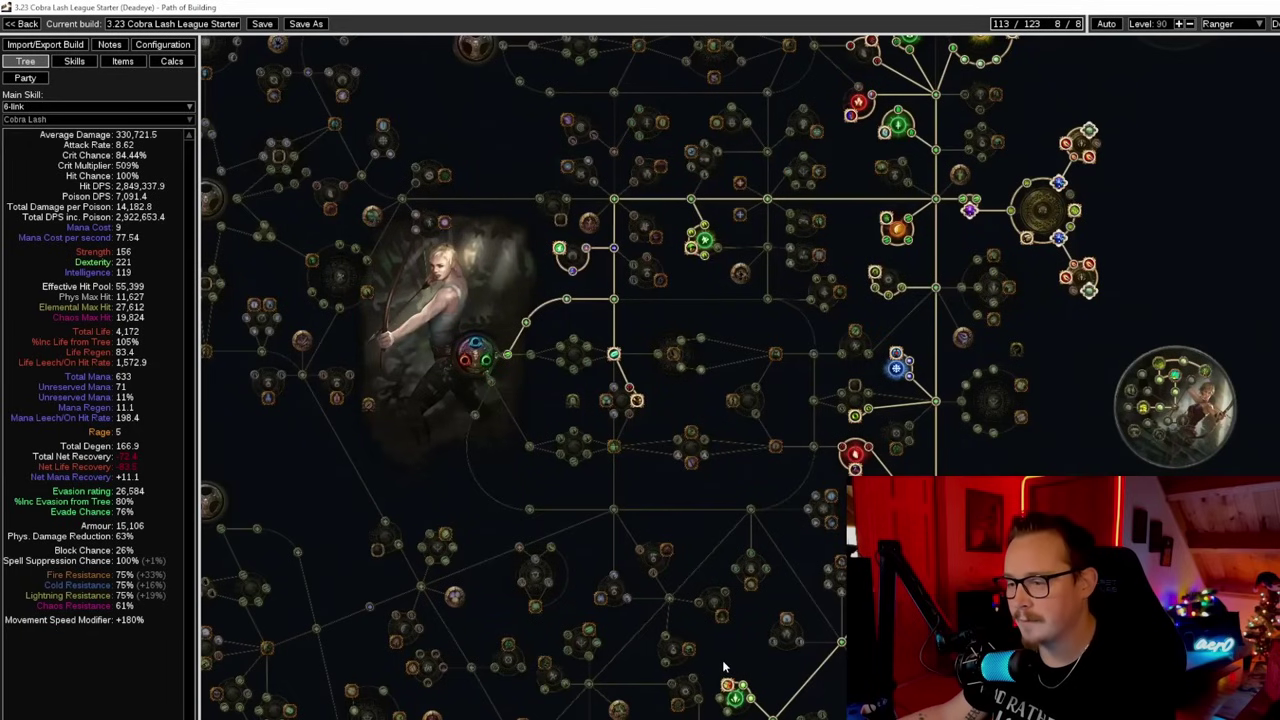
left_click_drag(652, 635, 750, 508)
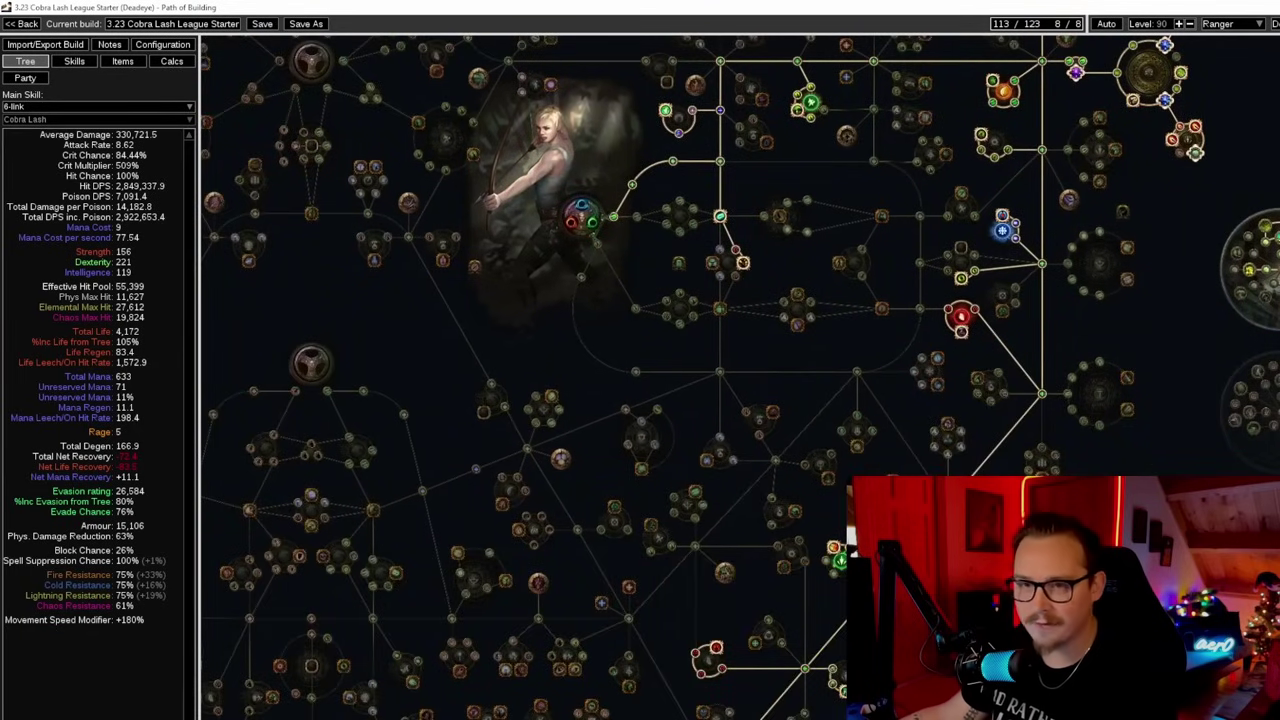
mouse_move(735, 584)
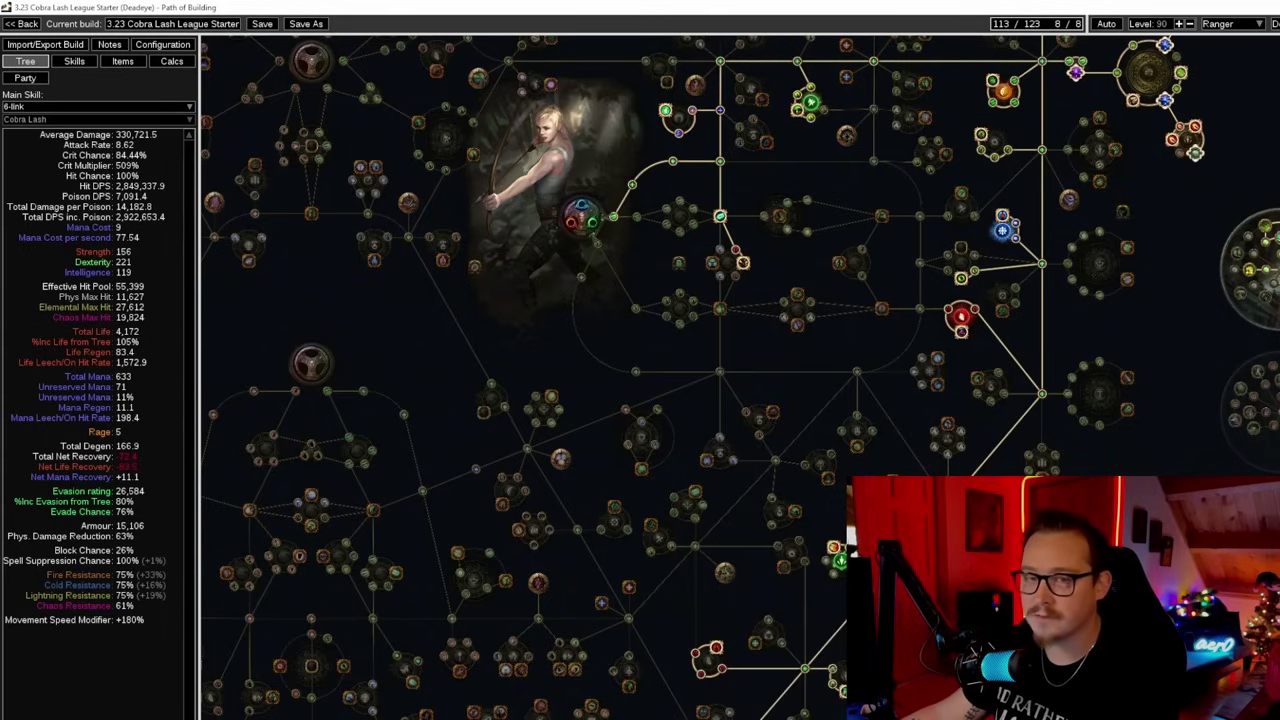
left_click_drag(1153, 371, 1155, 459)
Review the remaining leveling gem groups, including Leveling Auras, the Ancestral Protector totem, Curse with Mark On Hit, and Wither.
left_click(80, 61)
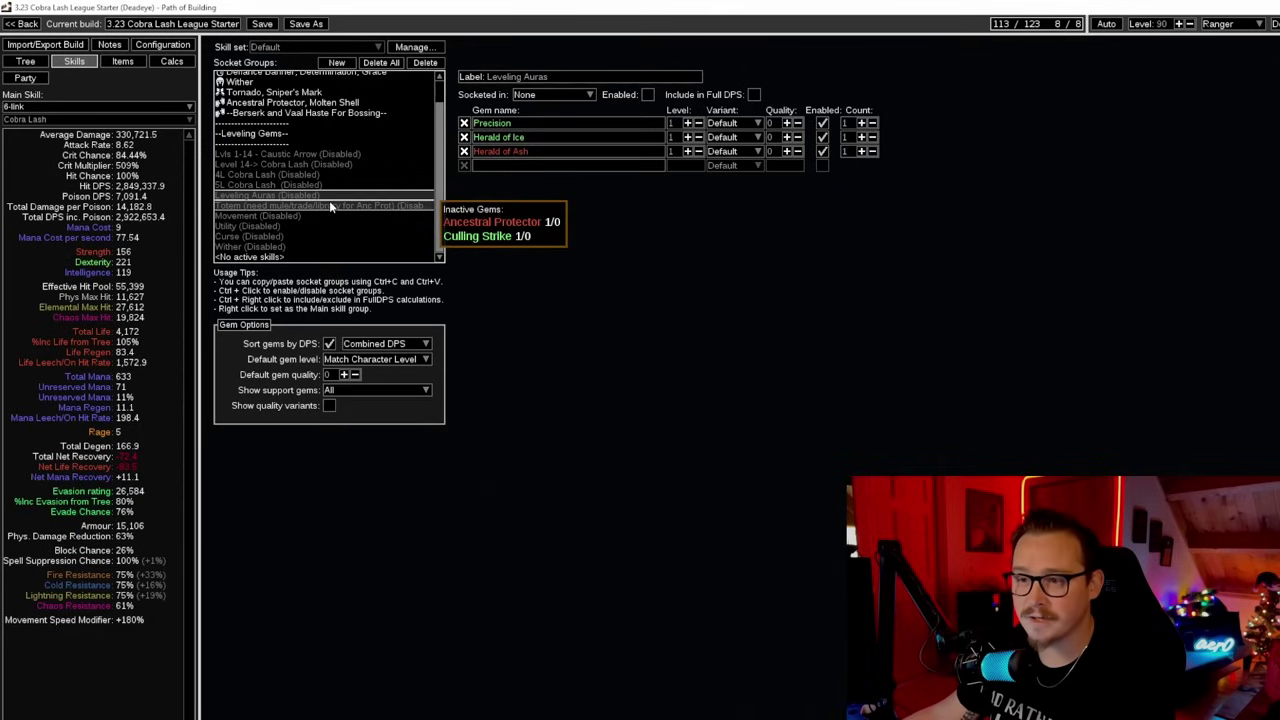
left_click(318, 236)
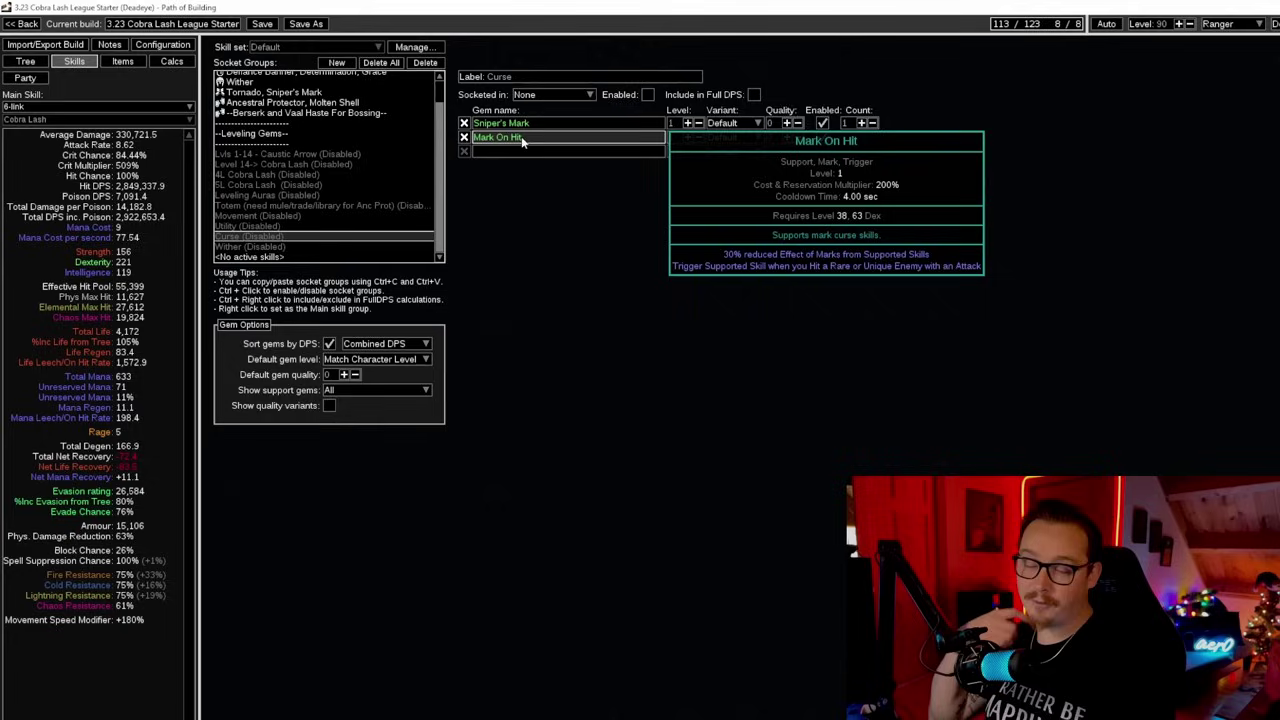
key("Down")
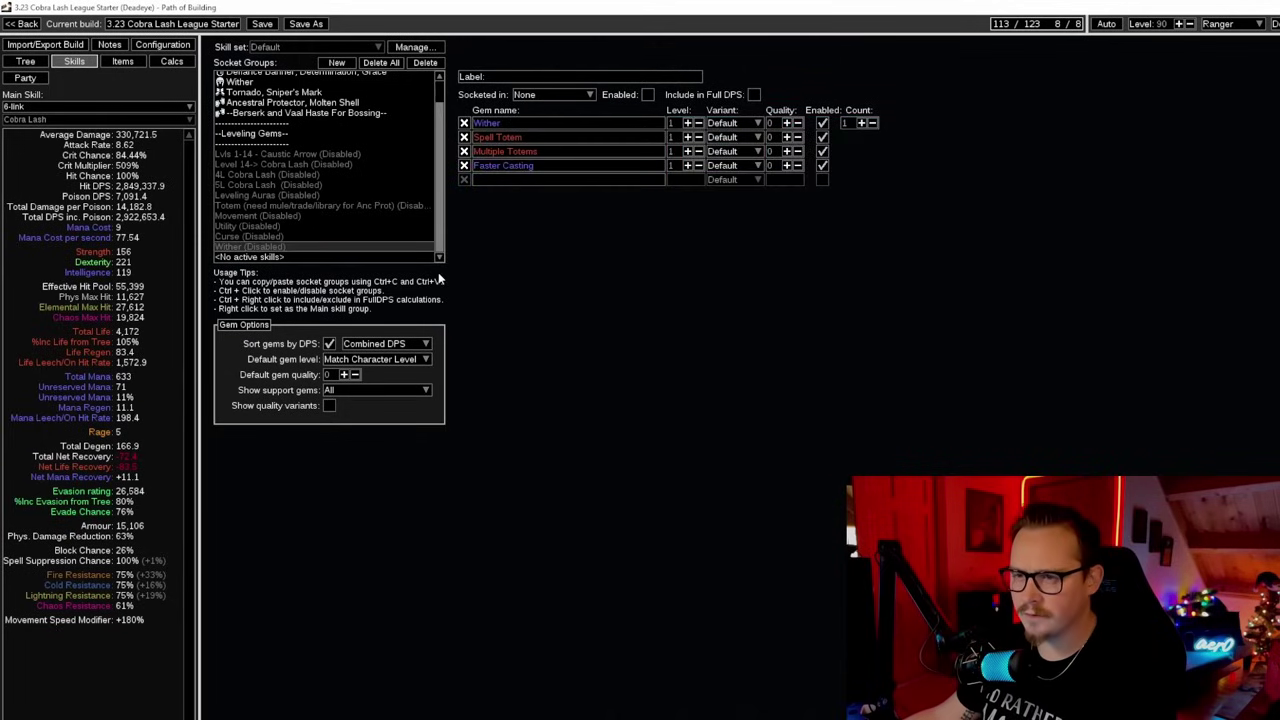
left_click(262, 195)
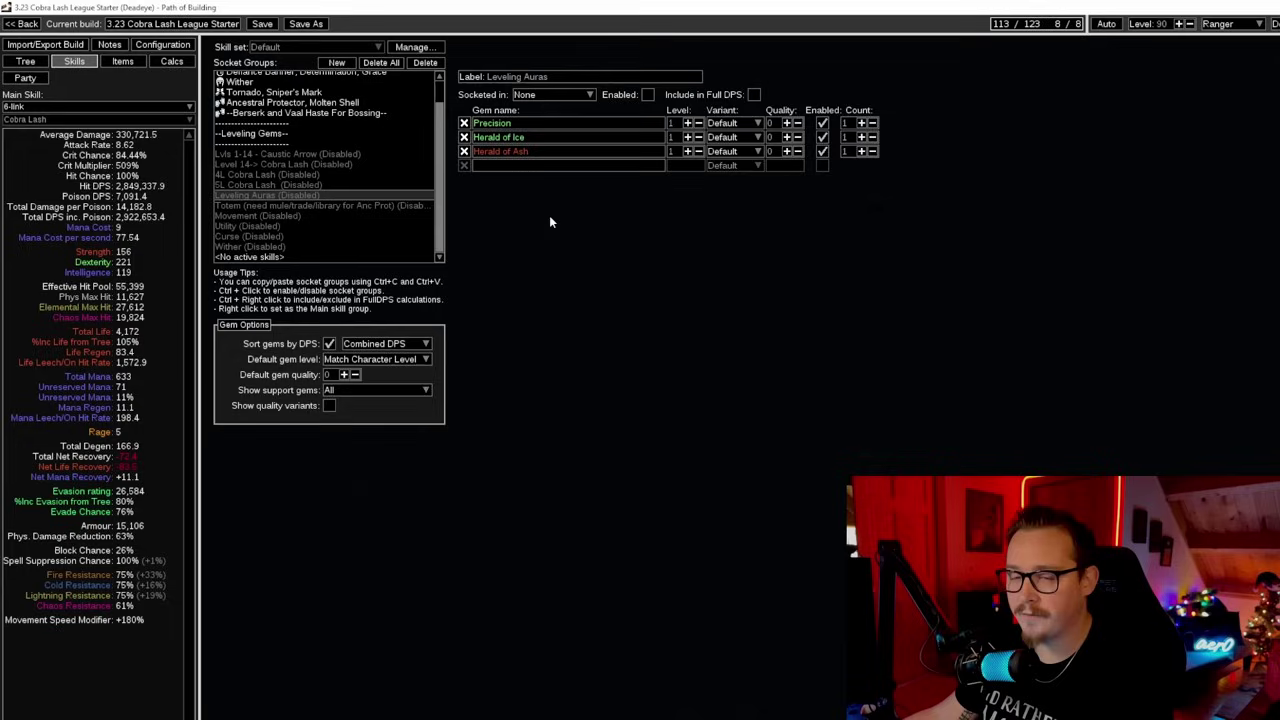
mouse_move(394, 206)
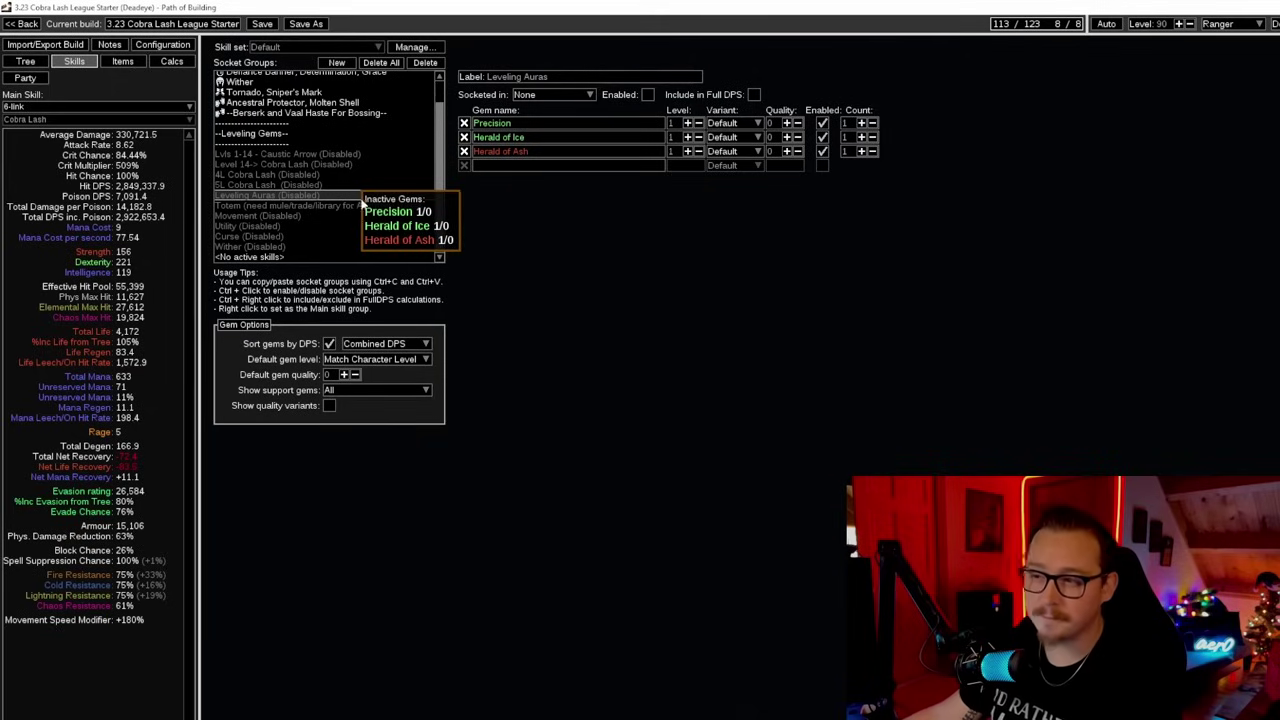
mouse_move(355, 205)
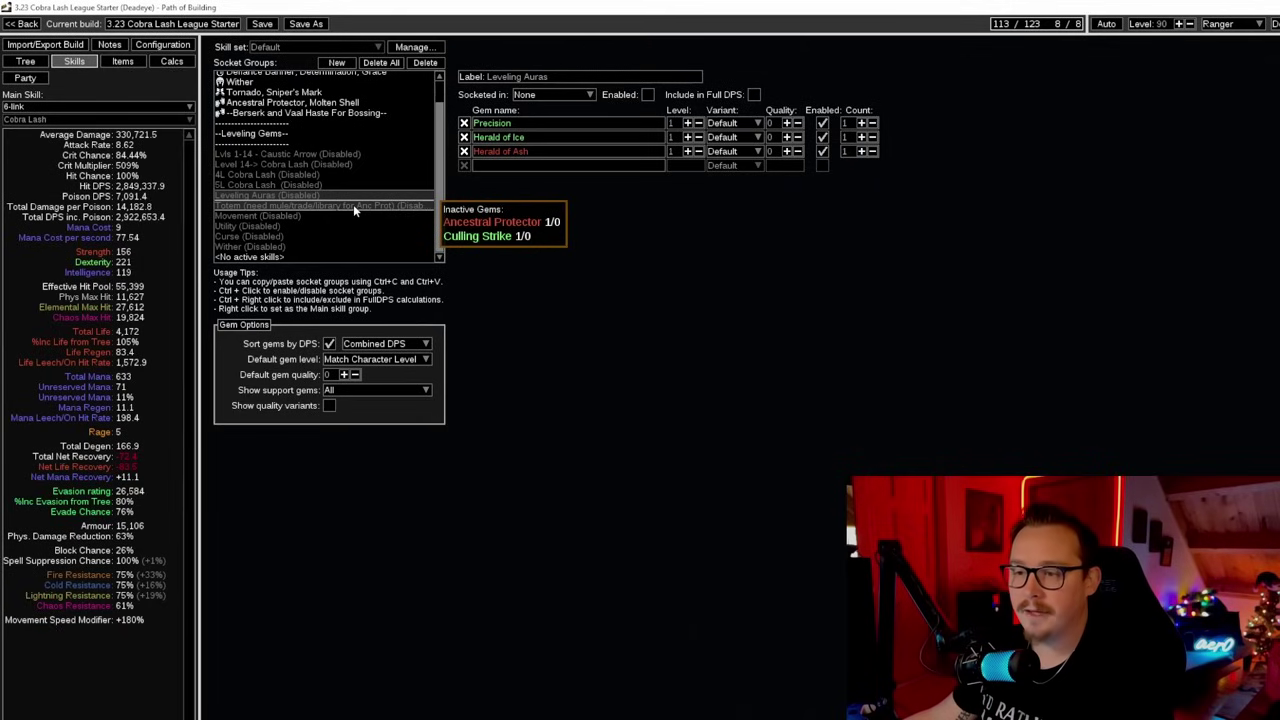
mouse_move(521, 131)
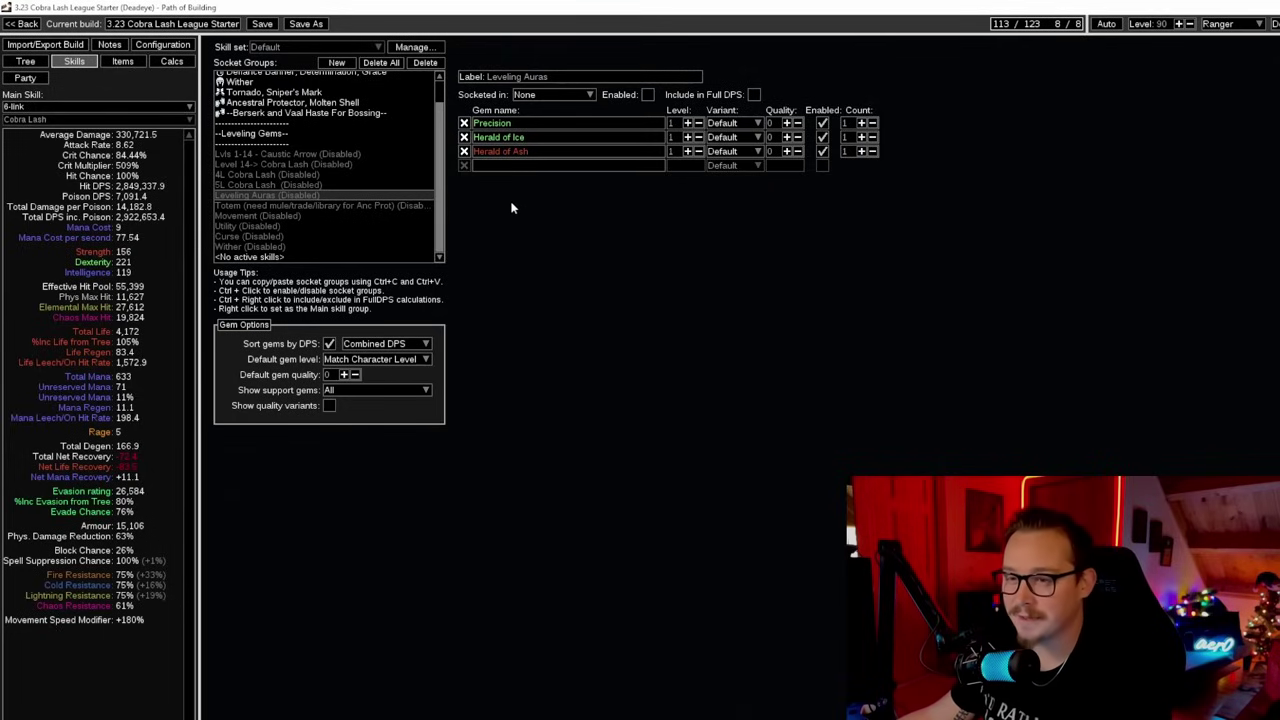
Examine the Level 20 passive tree's path from the Ranger start and its allocated nodes.
key("ctrl+1")
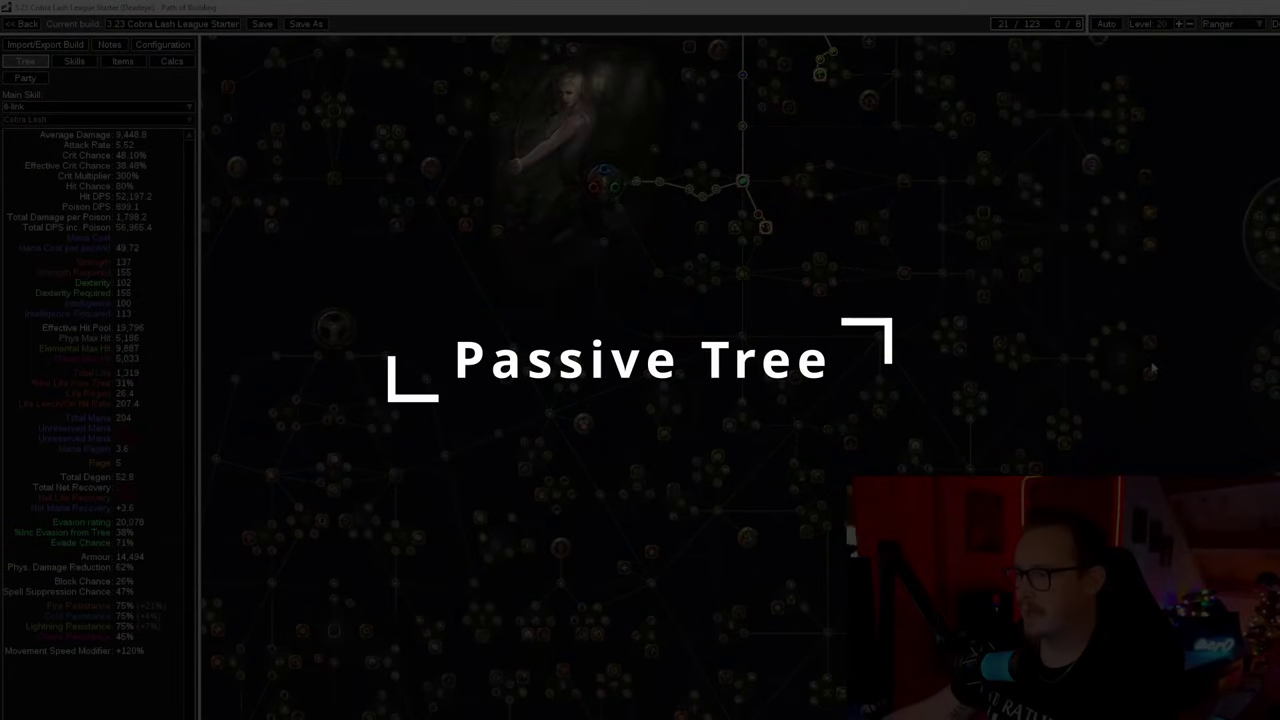
left_click_drag(1178, 368, 1142, 636)
scroll(837, 417, "up", 1)
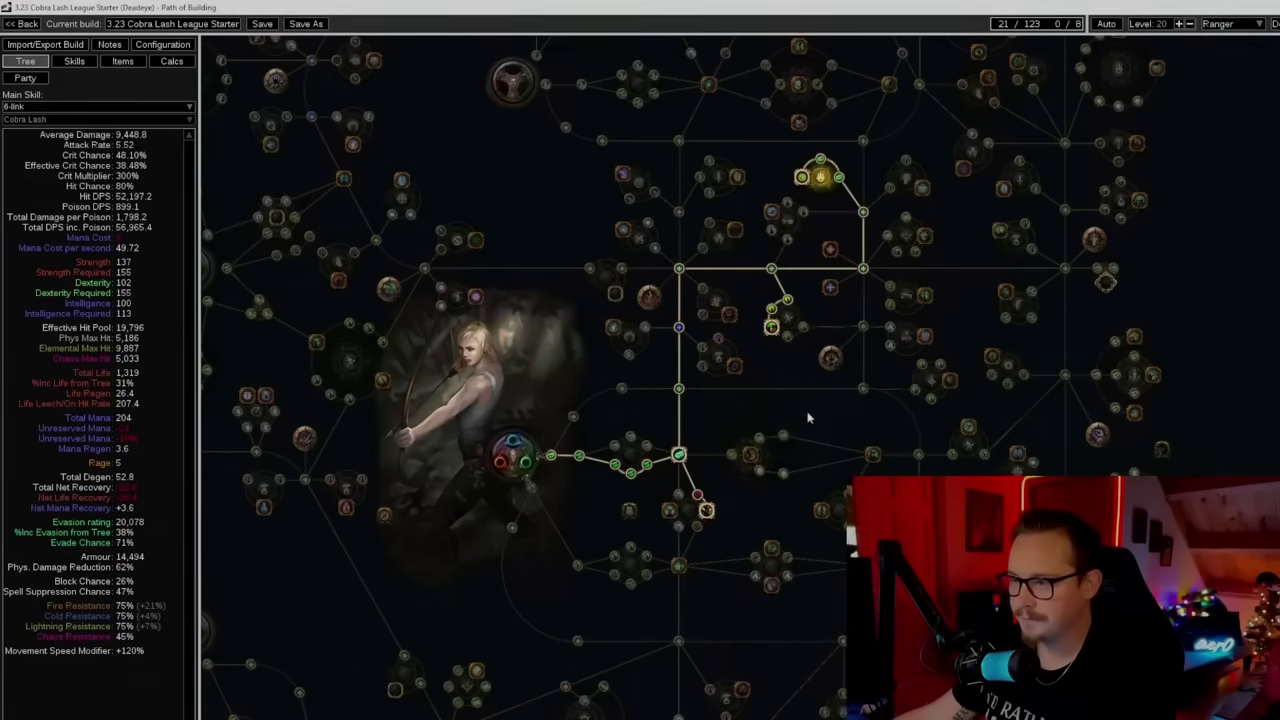
mouse_move(679, 458)
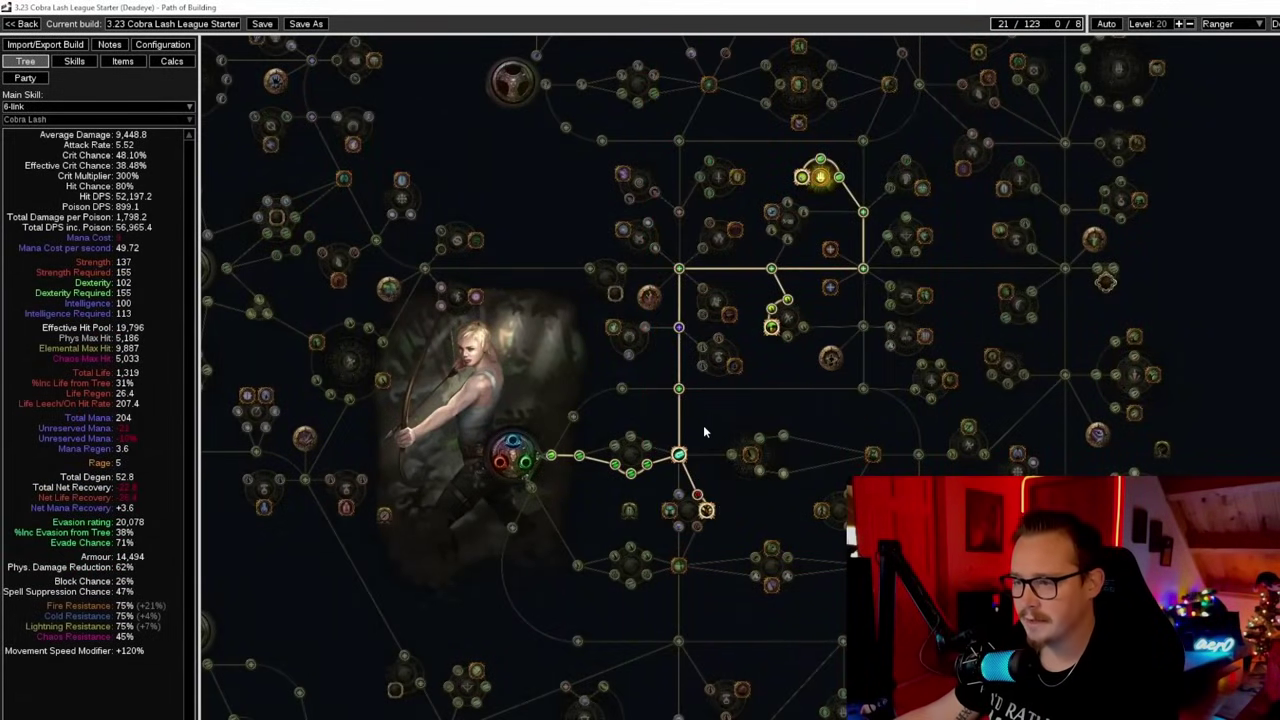
left_click_drag(703, 431, 703, 473)
mouse_move(805, 220)
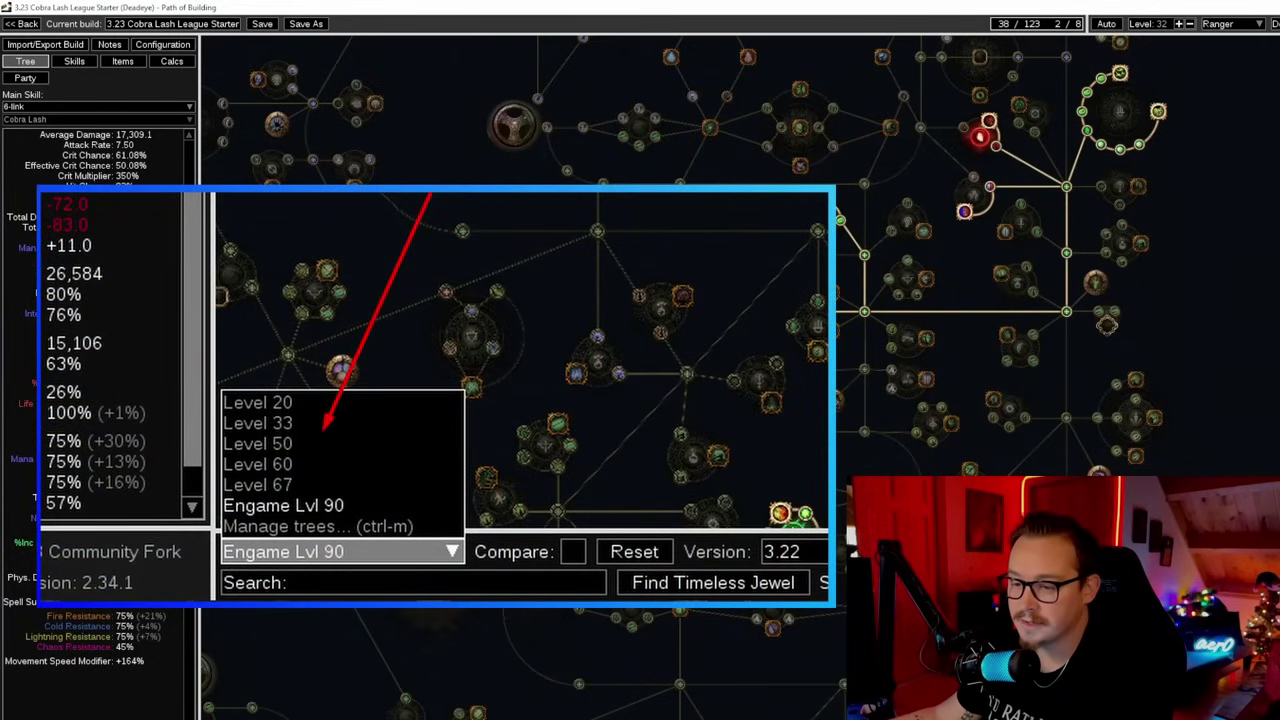
Examine the Level 33 passive tree, focusing on the newly allocated clusters and jewel socket area.
left_click_drag(1205, 290, 1155, 363)
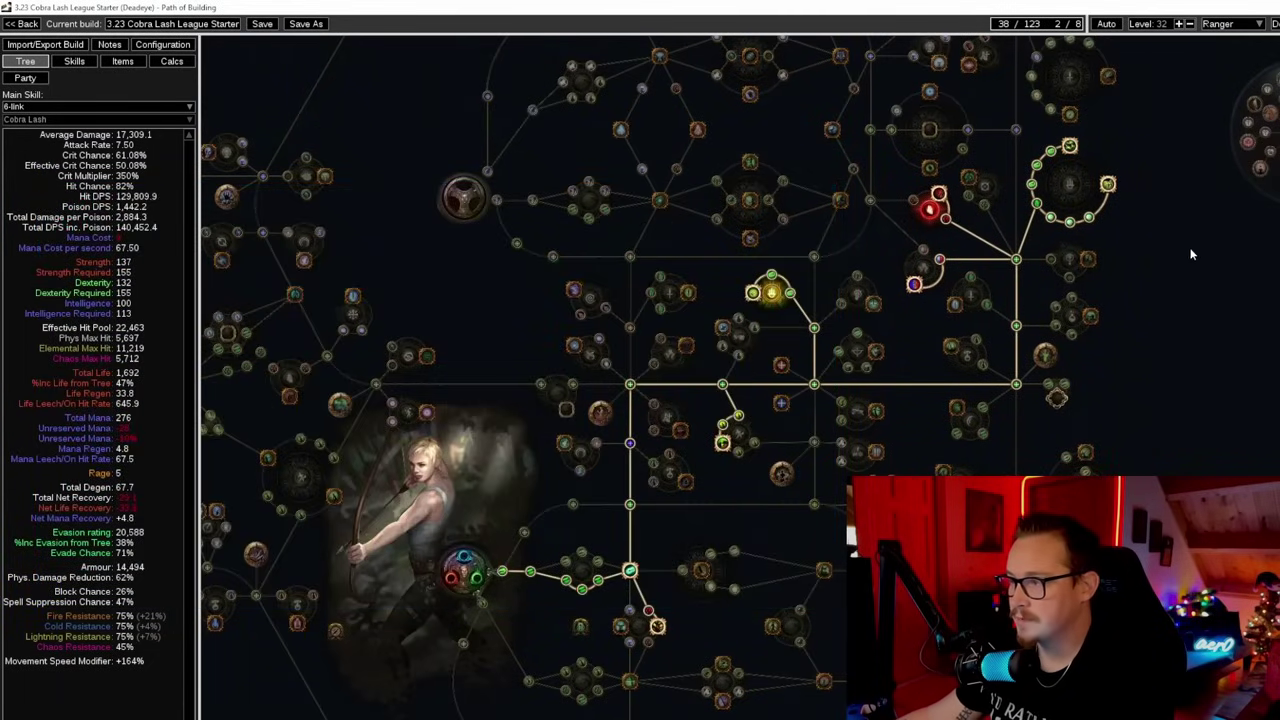
left_click_drag(1194, 254, 1168, 289)
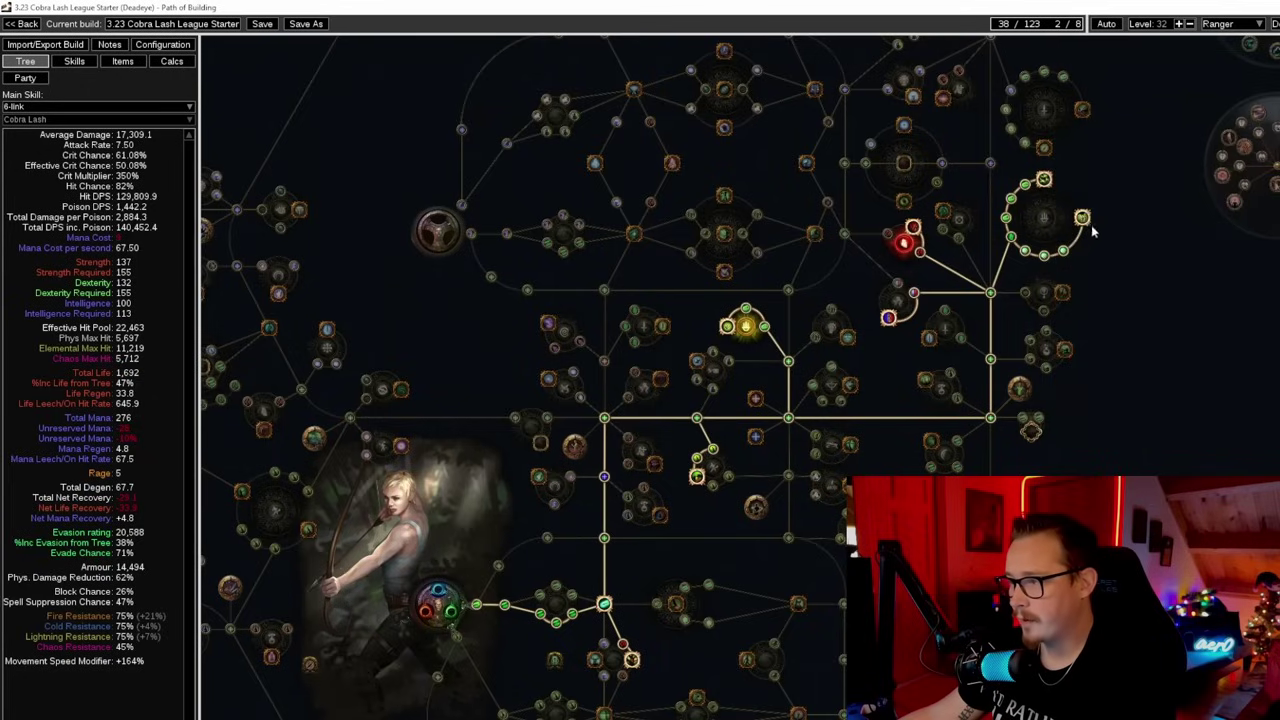
left_click_drag(1091, 234, 1086, 216)
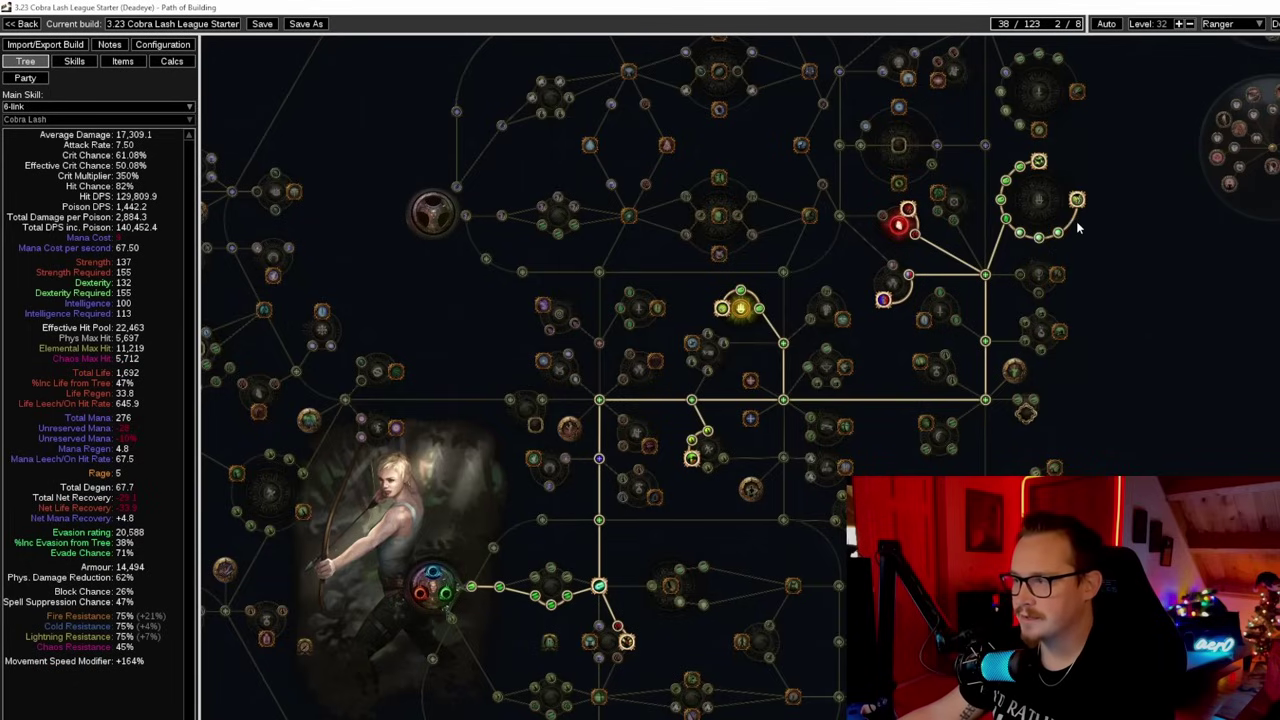
left_click_drag(1130, 232, 1142, 215)
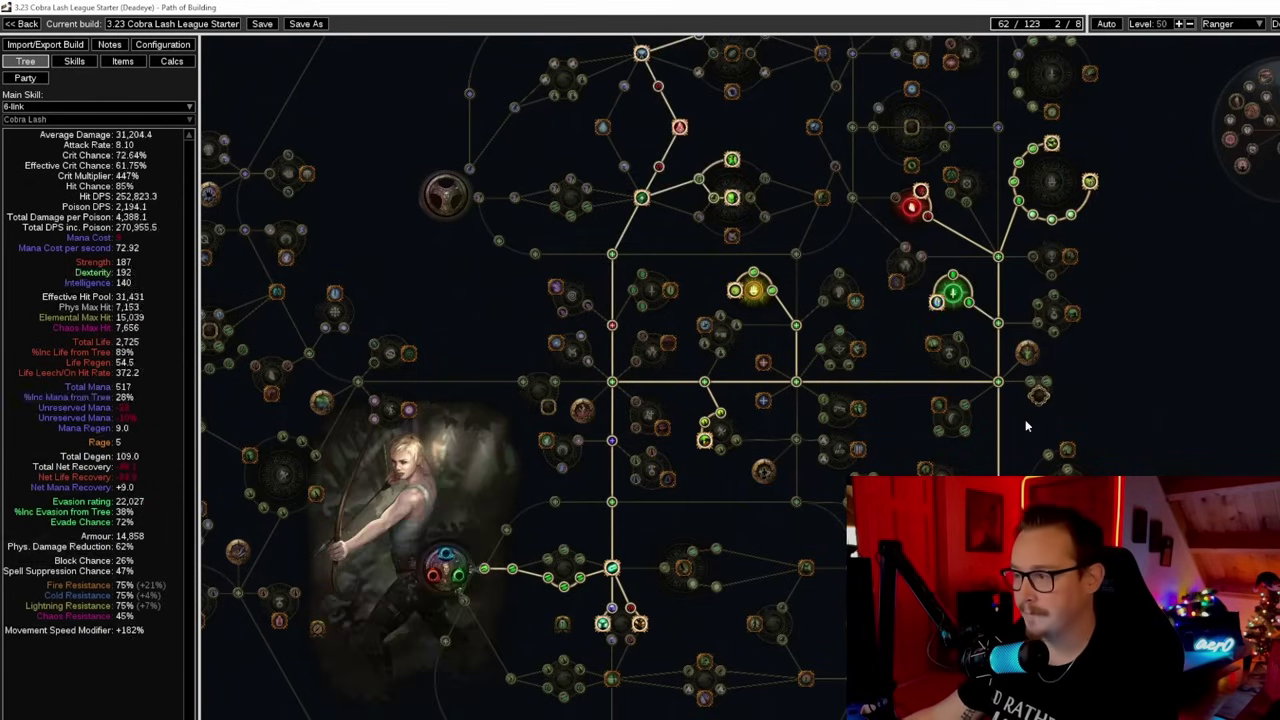
Review the Level 50 passive tree, and step through the Level 60 tree to the Engame Lvl 90 tree.
scroll(1130, 595, "down", 2)
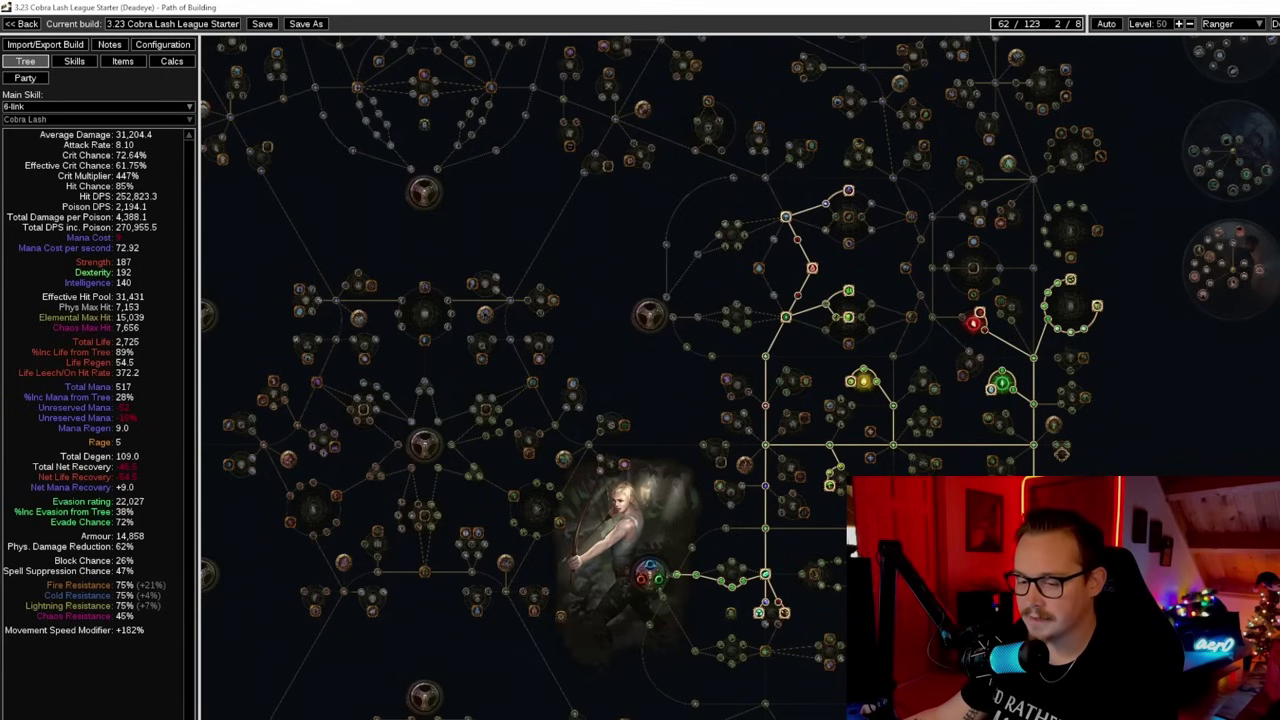
mouse_move(424, 442)
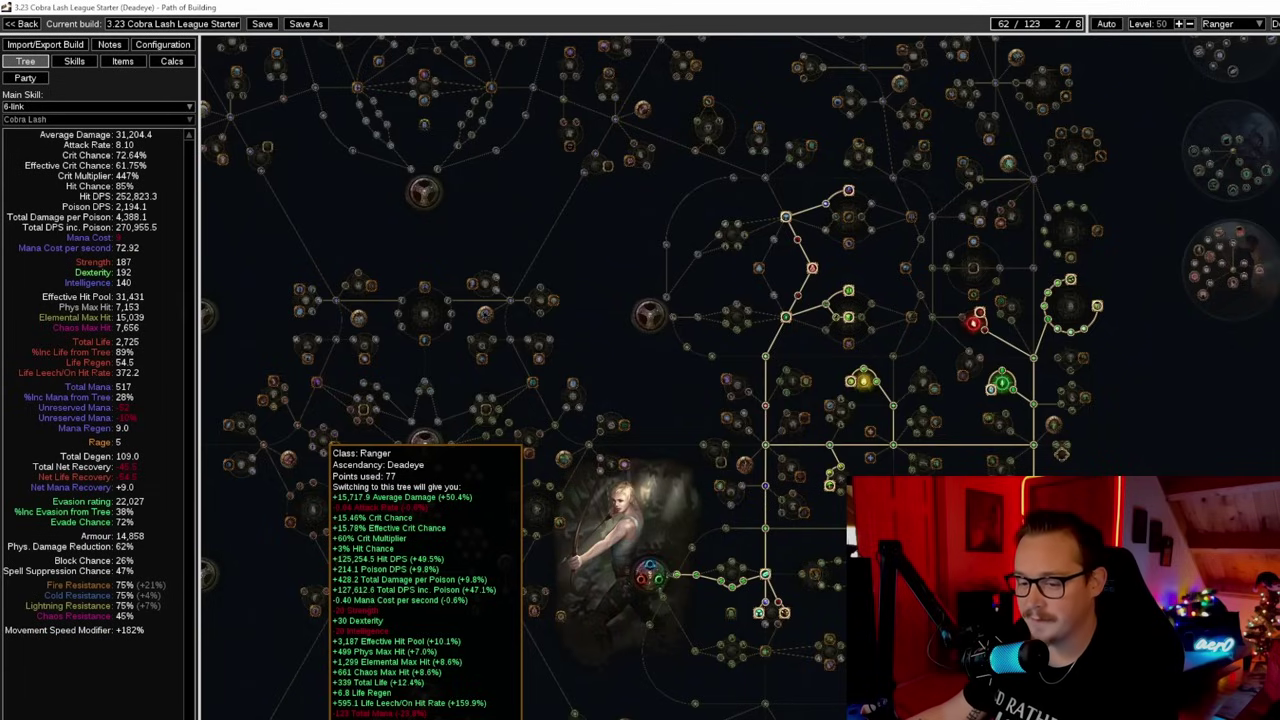
left_click(266, 716)
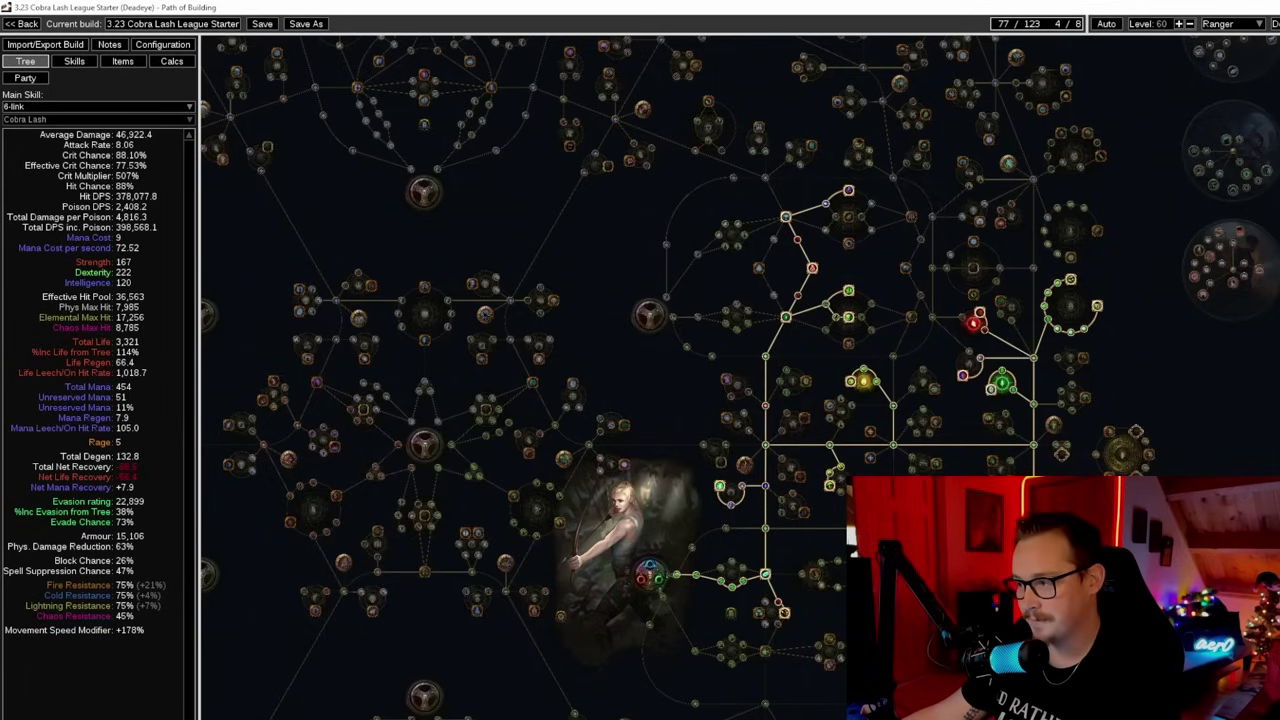
left_click(264, 716)
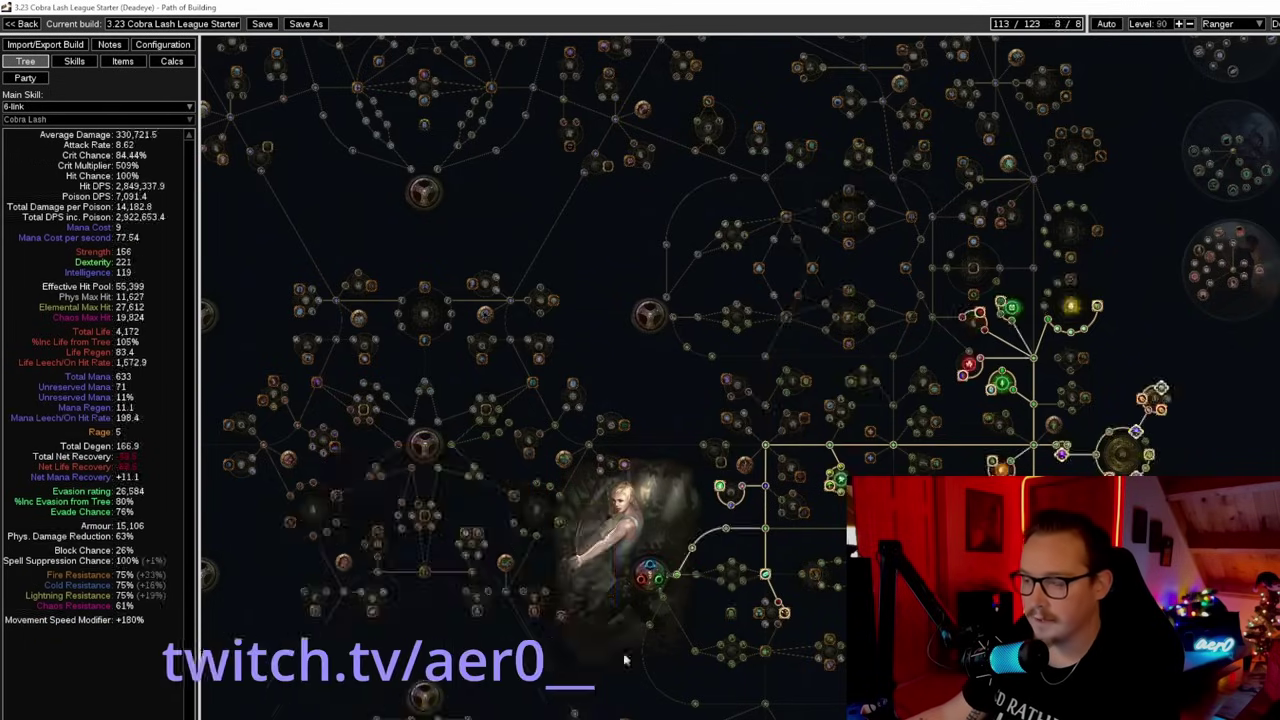
left_click_drag(1144, 339, 1107, 325)
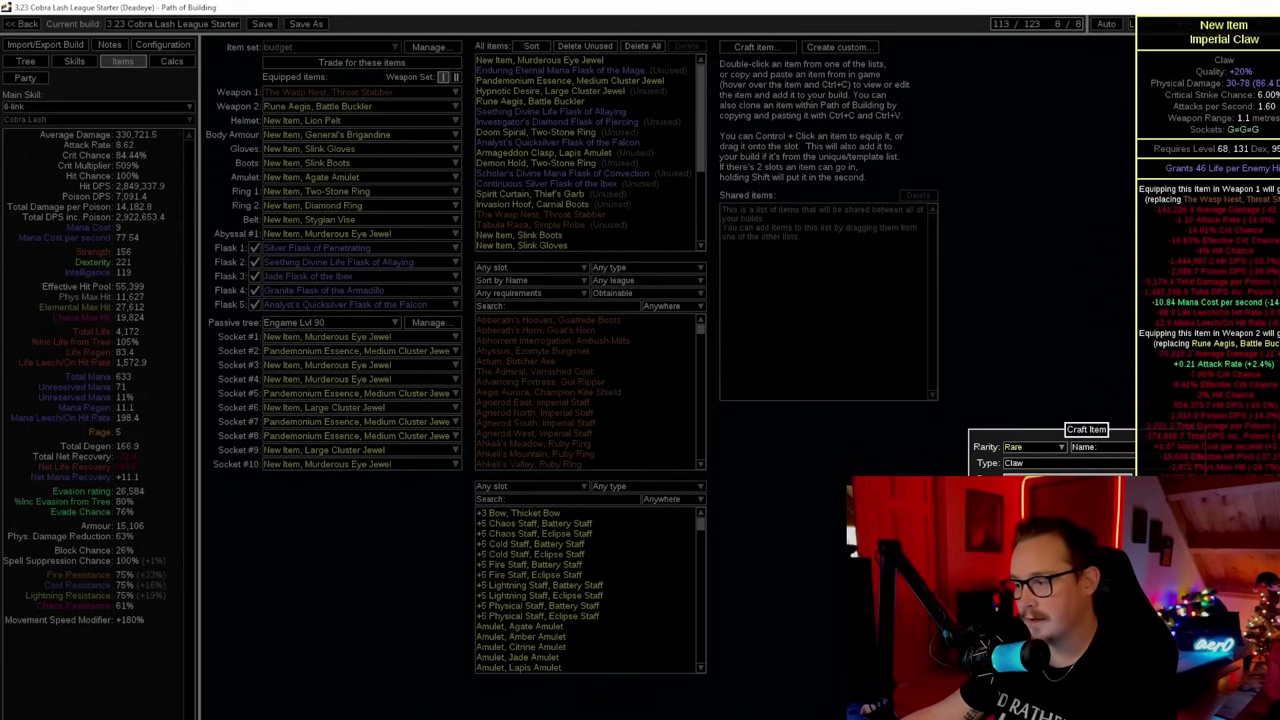
Craft a rare Imperial Claw and give it a prefix adding 18 to 35 Physical Damage.
left_click(1060, 518)
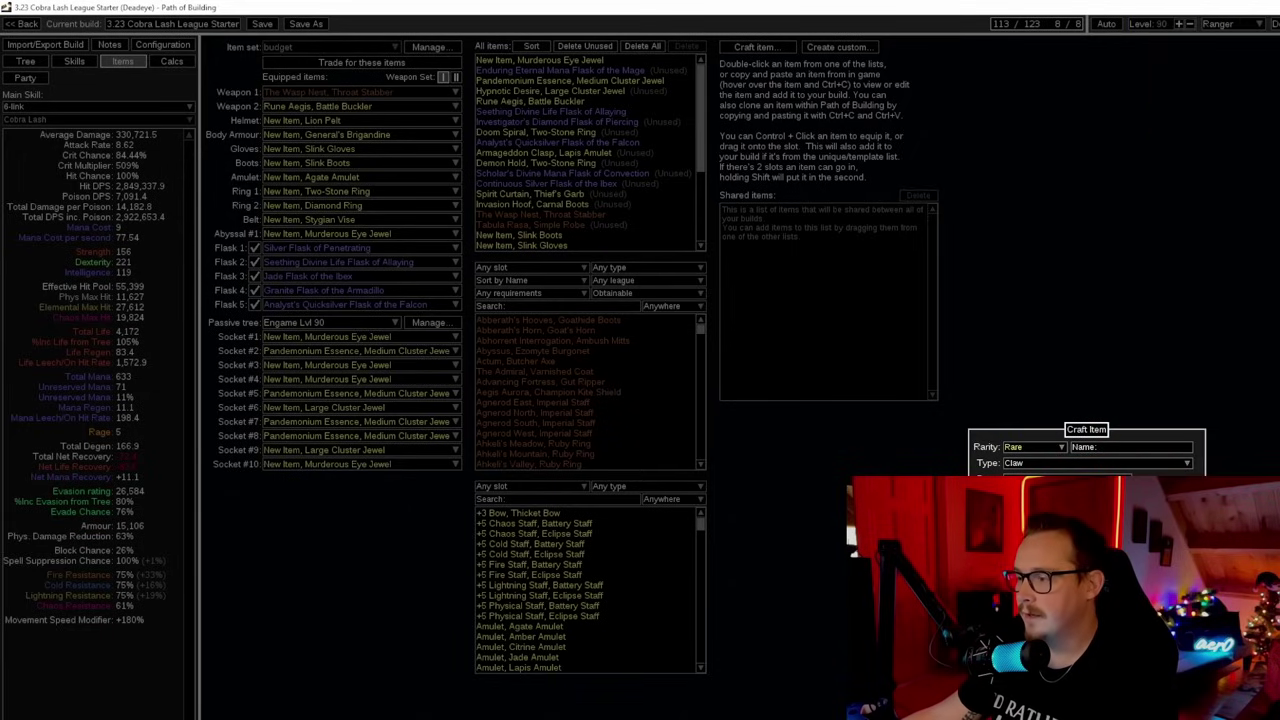
left_click(1057, 499)
left_click(843, 120)
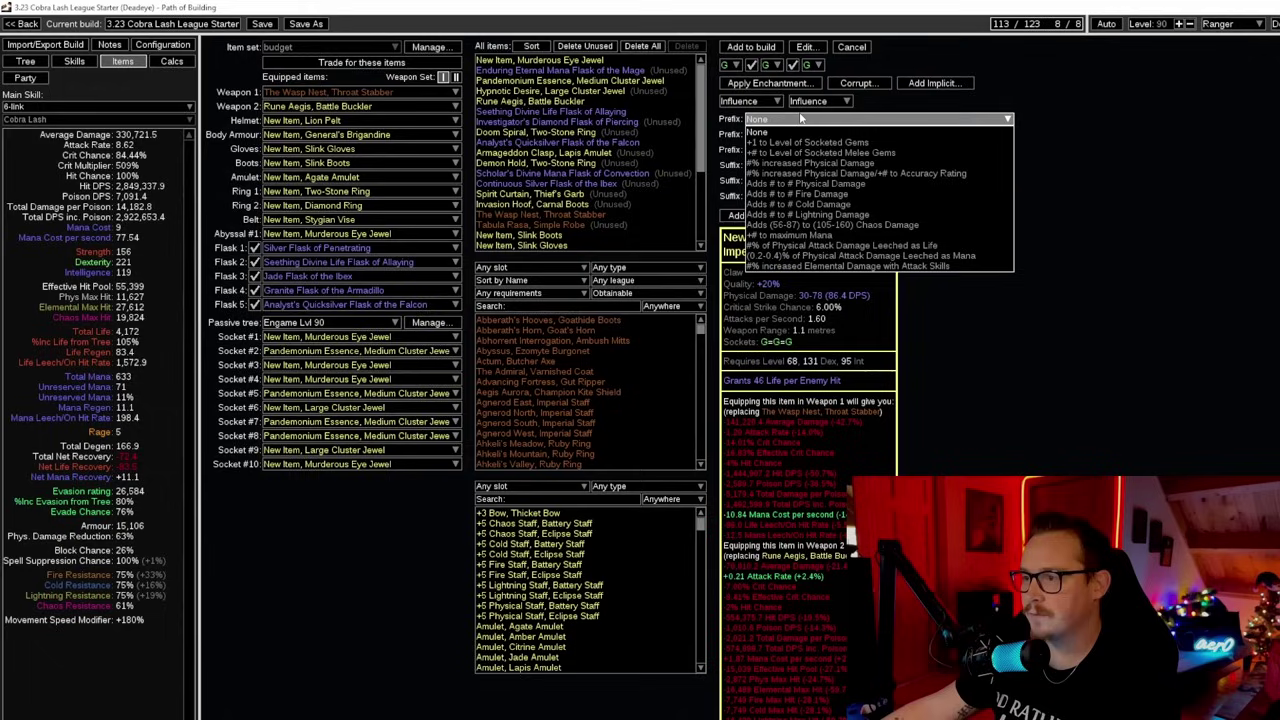
left_click(873, 186)
left_click_drag(846, 131, 880, 131)
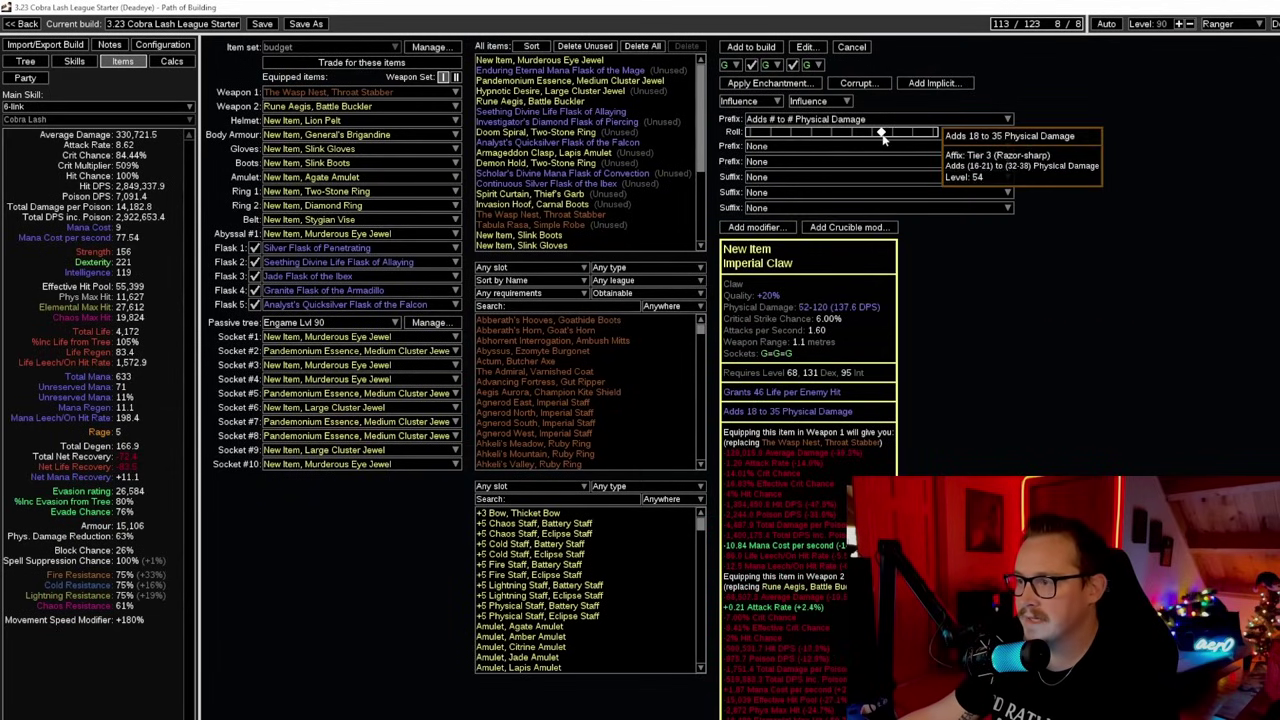
left_click(875, 147)
left_click(911, 126)
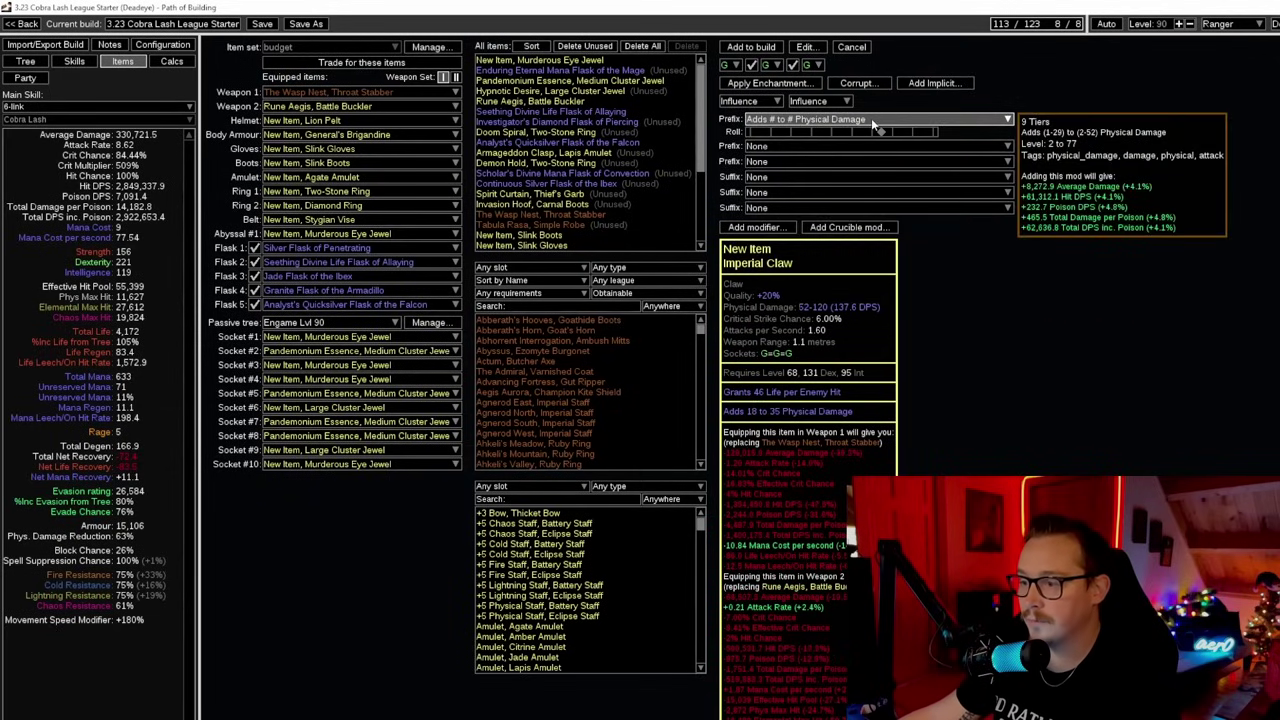
Fill the claw's remaining prefixes with 82 to 151 added Chaos Damage and 158% increased Physical Damage.
left_click(860, 148)
left_click(850, 241)
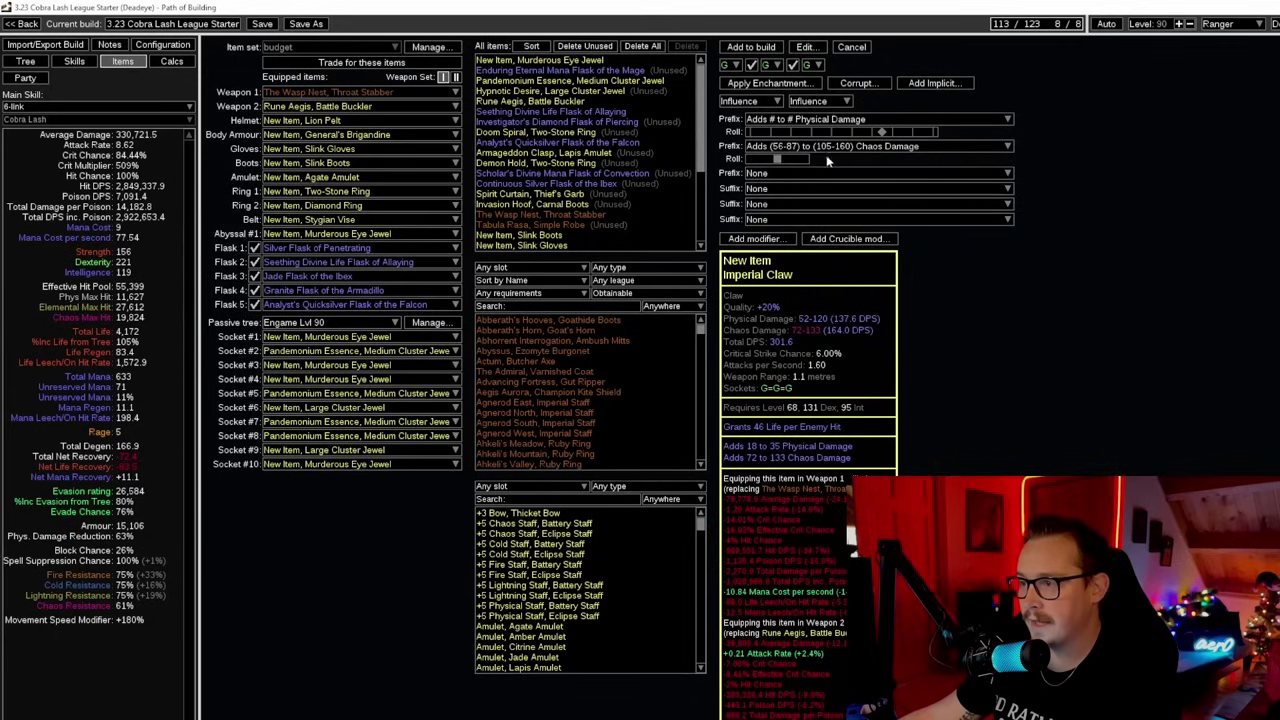
left_click_drag(785, 161, 894, 190)
left_click(840, 174)
left_click(865, 217)
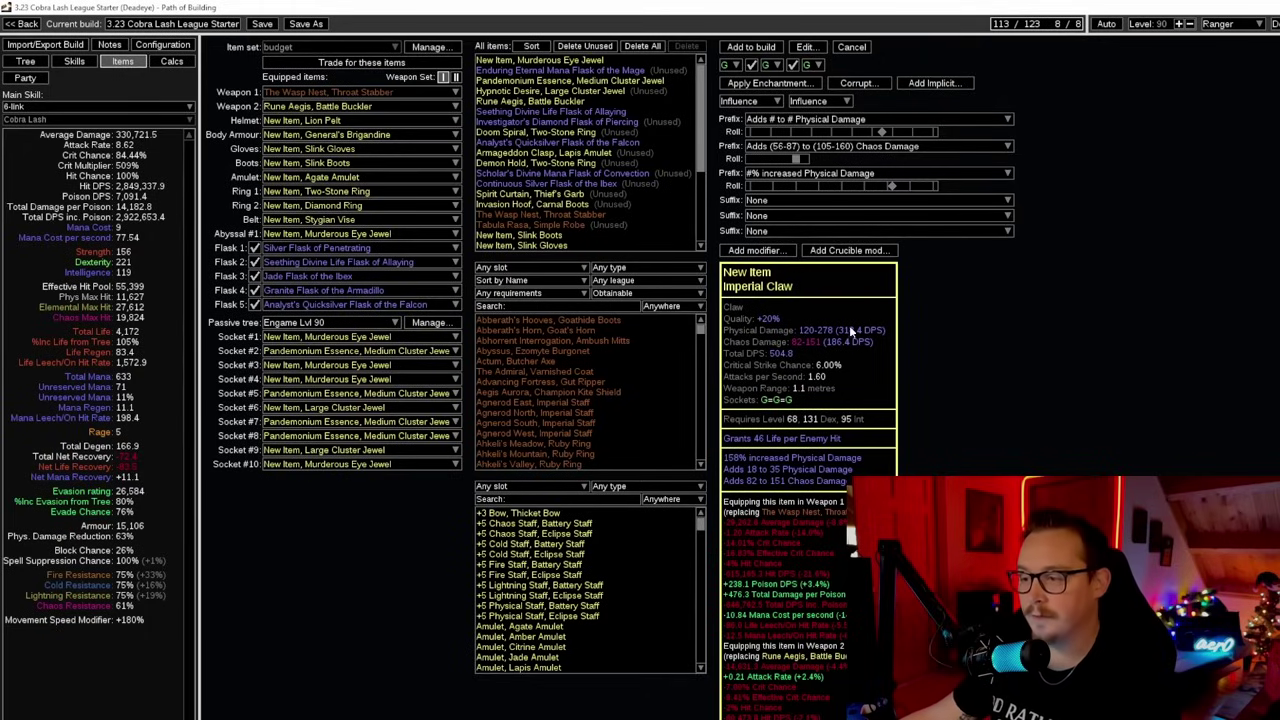
Add claw suffixes for 20% increased Attack Speed and 32% increased Critical Strike Chance, comparing the claw with the equipped weapons.
left_click(863, 207)
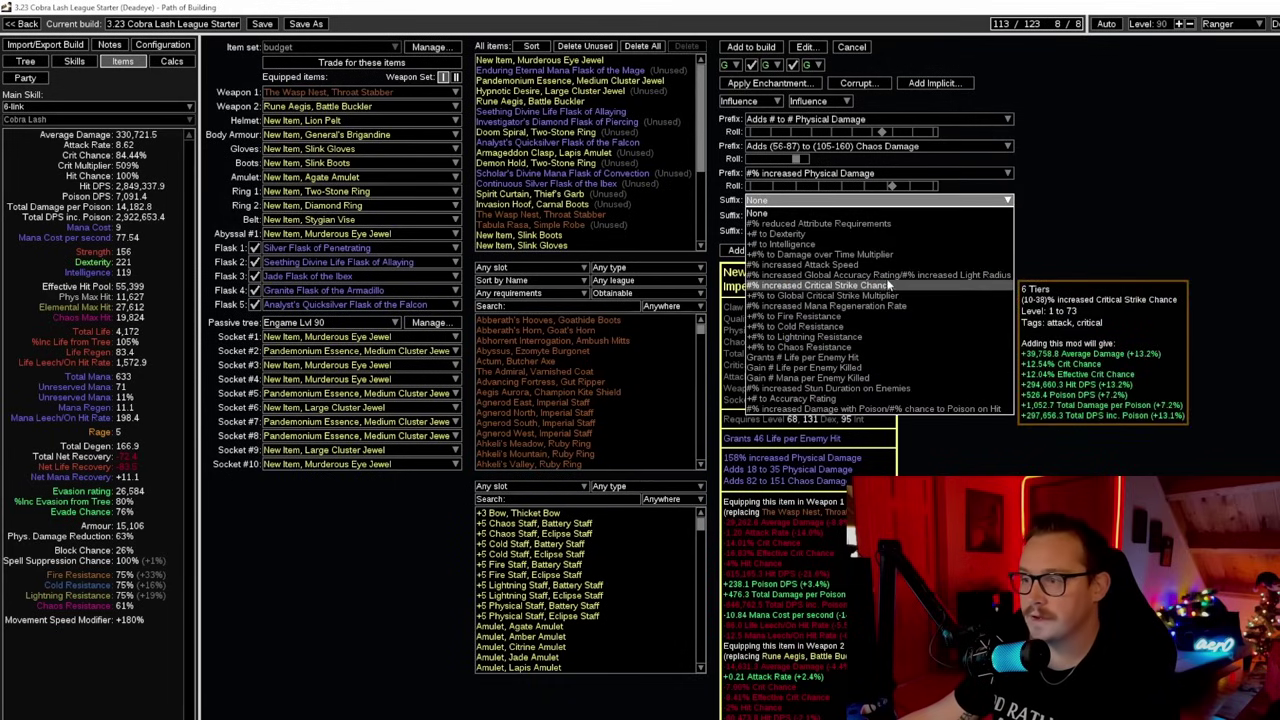
left_click(858, 265)
left_click(863, 228)
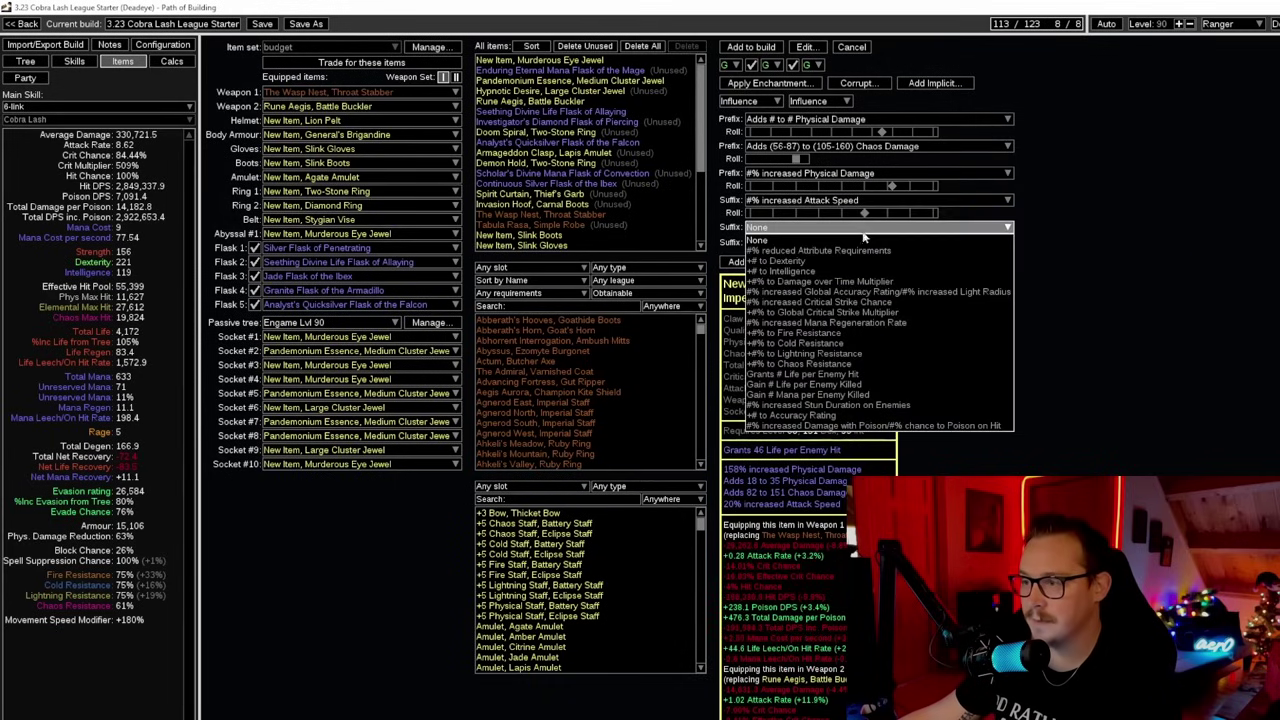
left_click(820, 301)
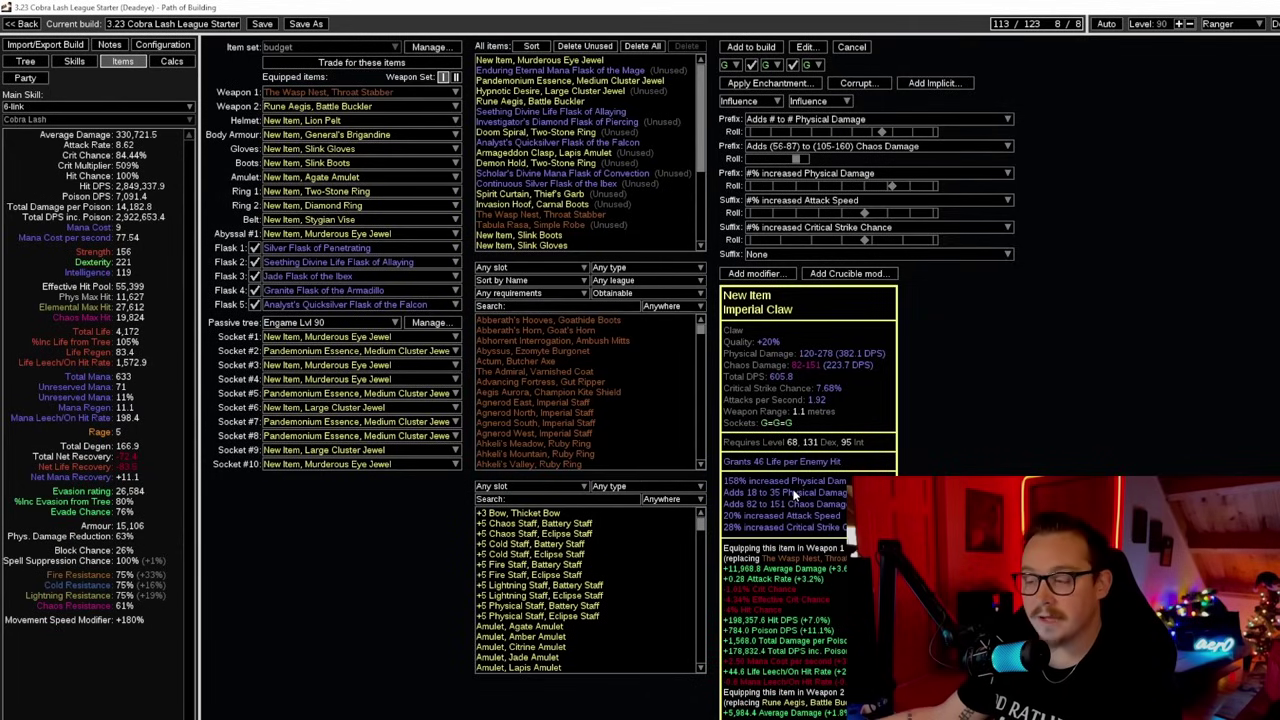
mouse_move(880, 134)
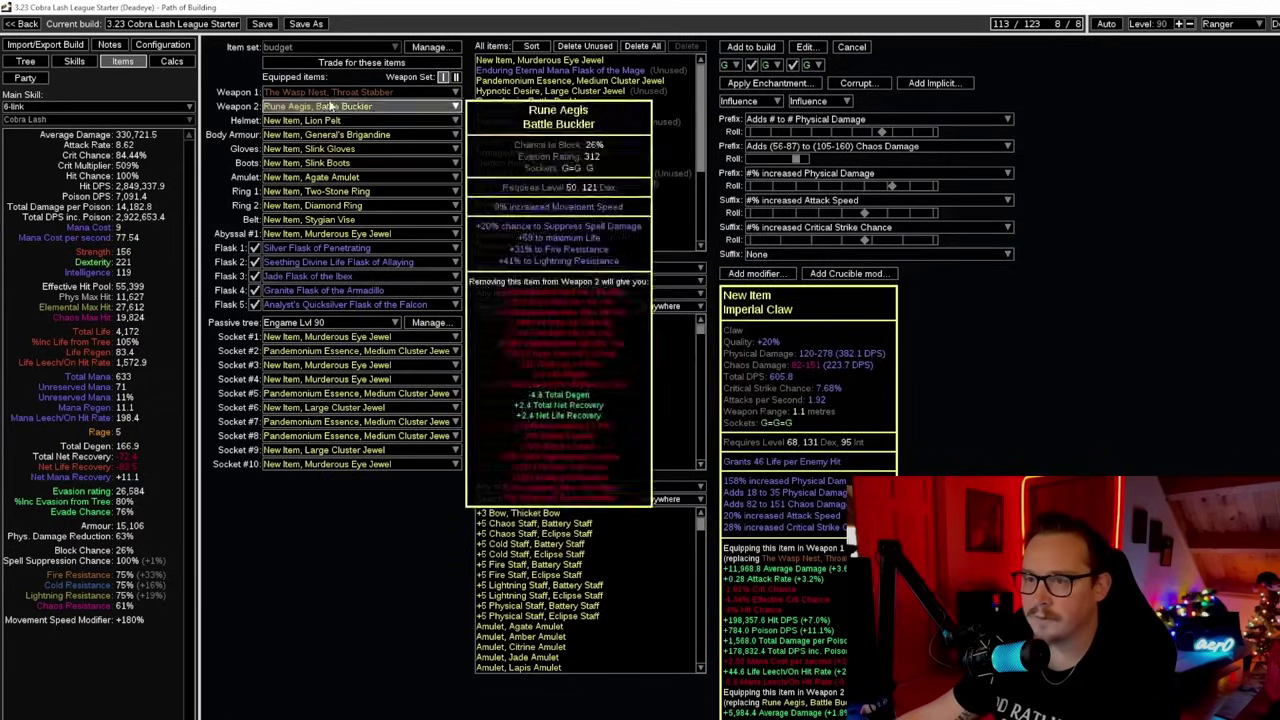
mouse_move(330, 97)
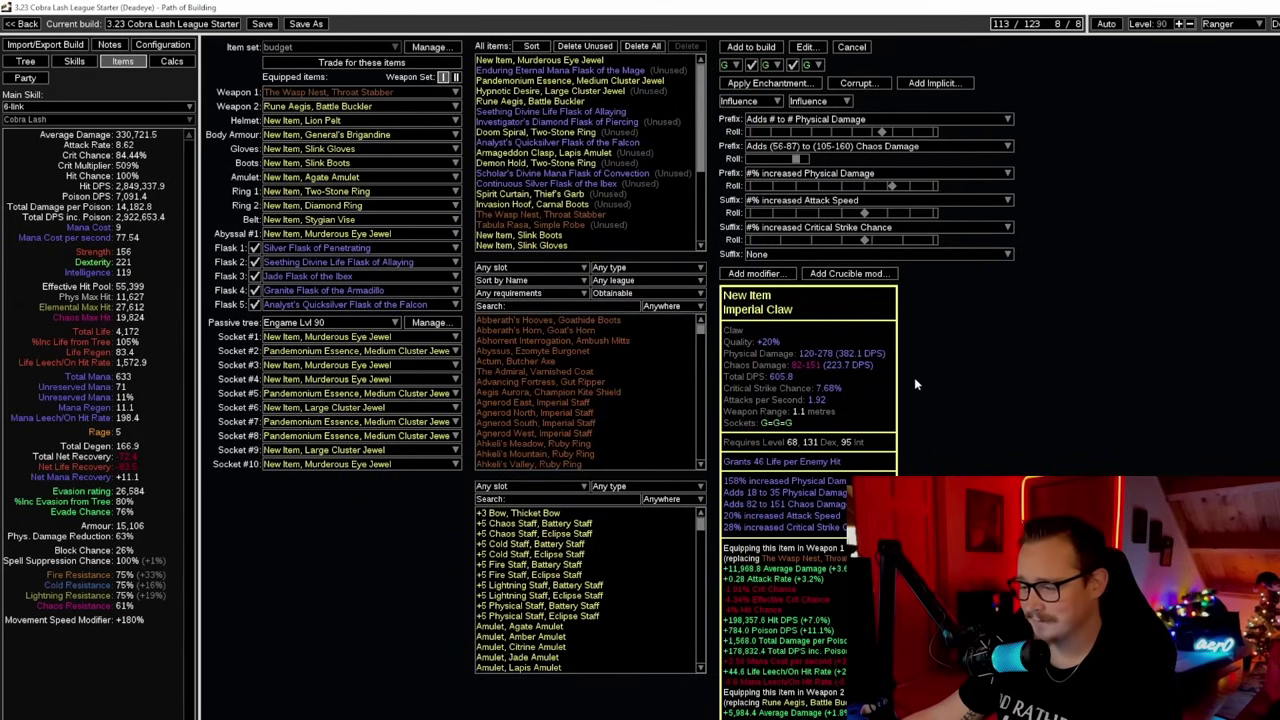
left_click_drag(865, 240, 891, 242)
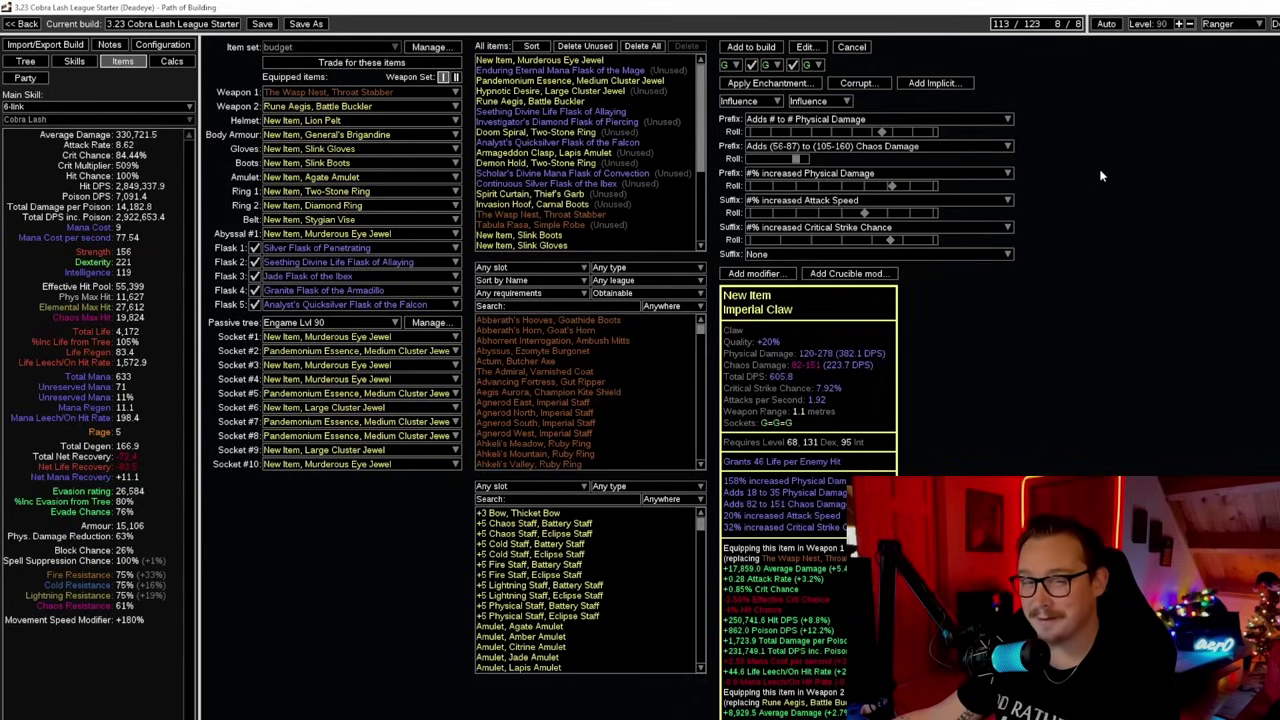
Switch to the PoEDB page in the browser and check the Ironwood Tincture entries in the Affliction item list.
key("alt+Tab")
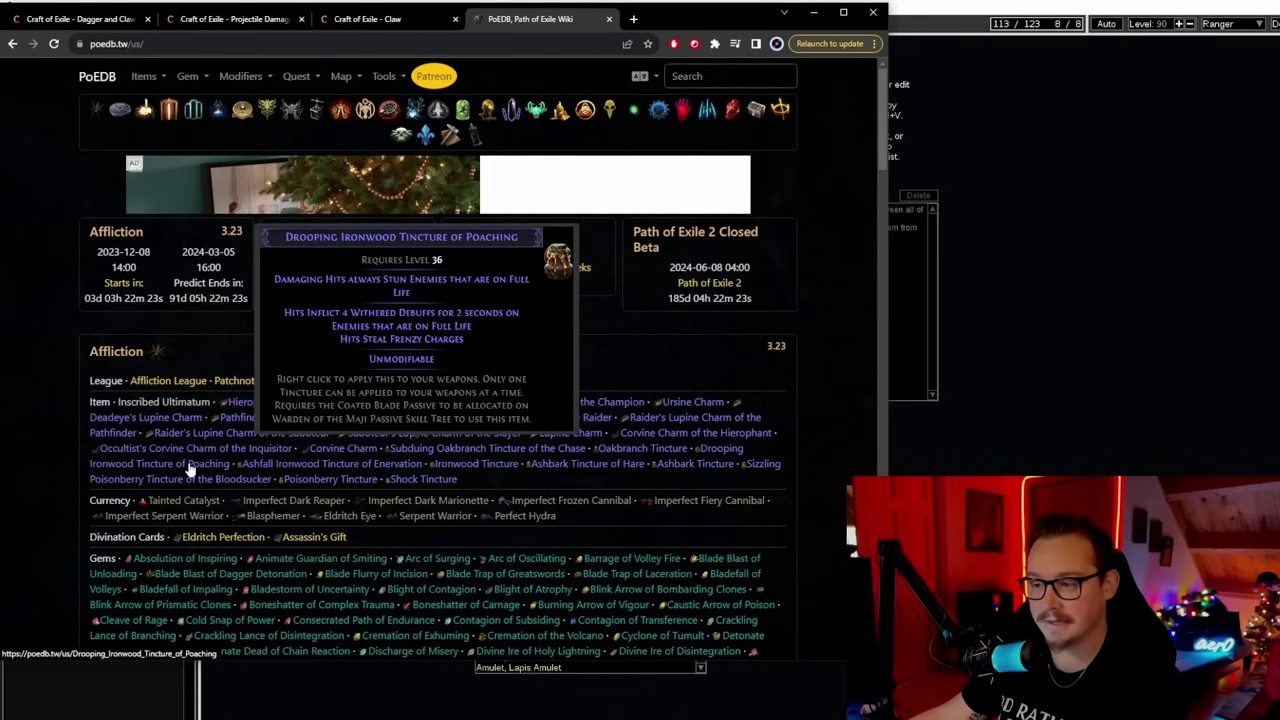
mouse_move(467, 471)
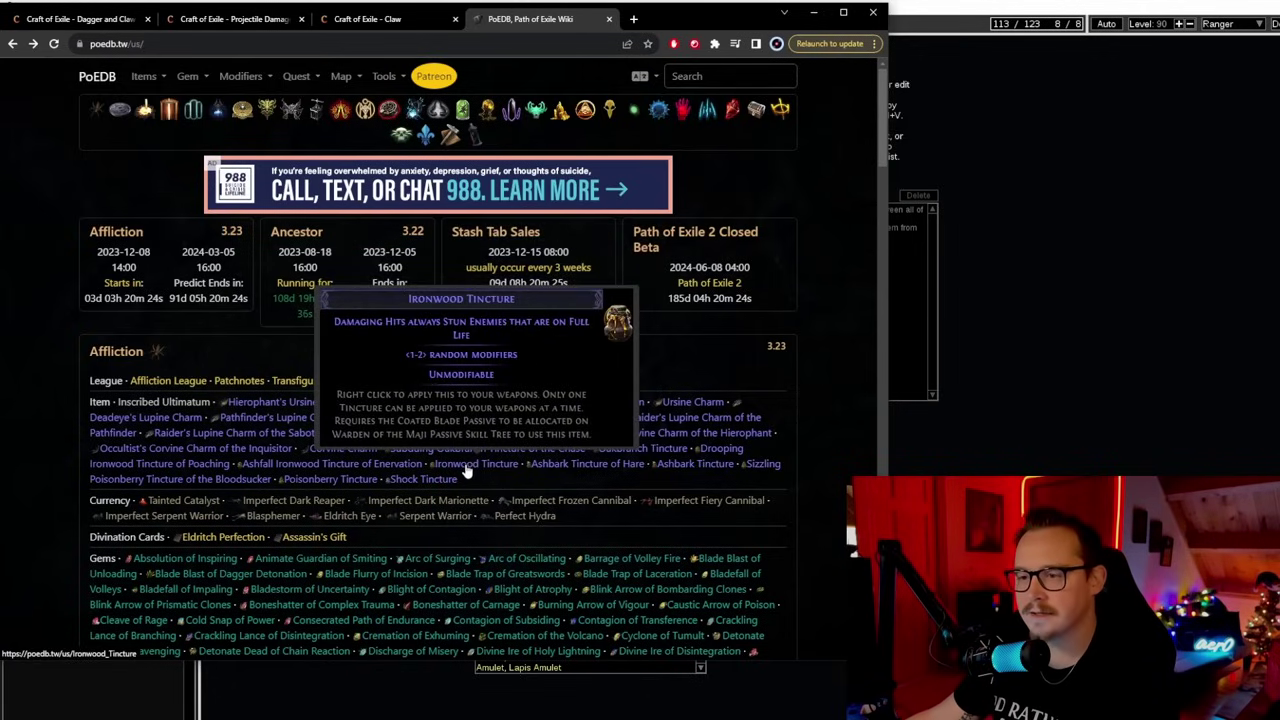
scroll(795, 450, "down", 1)
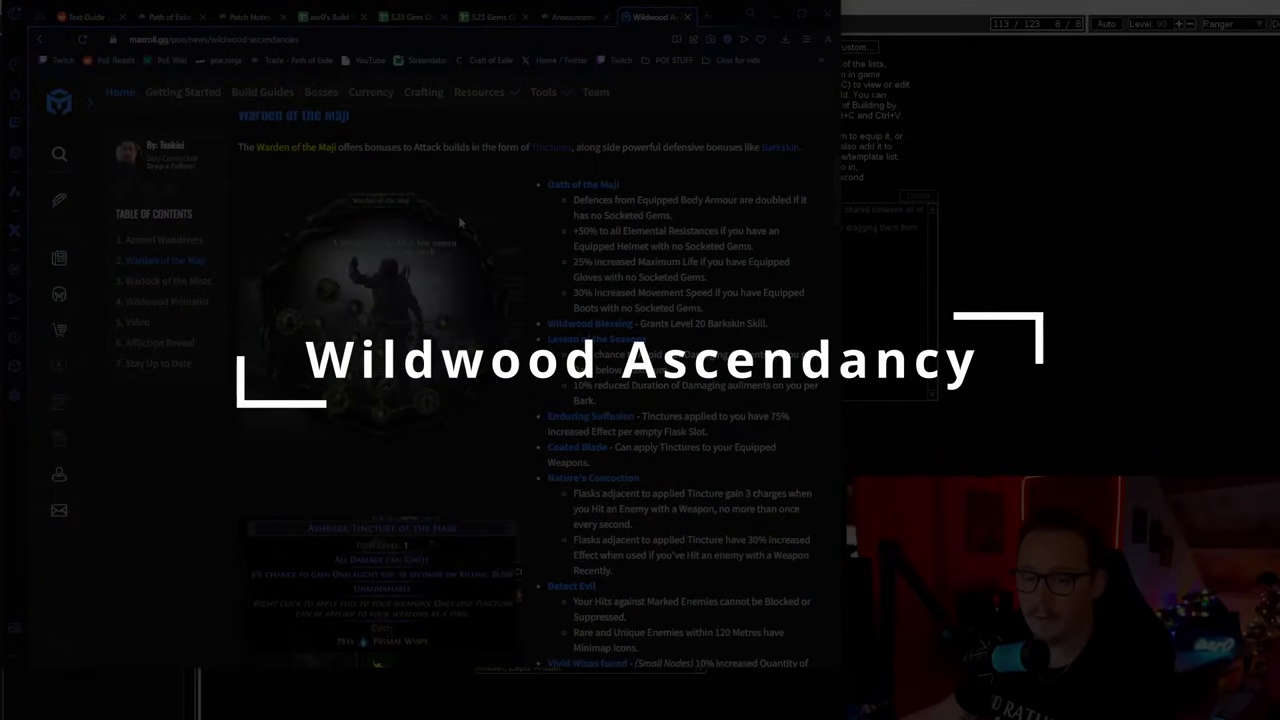
Read the Warden of the Maji nodes in the Maxroll Wildwood article, focusing on Oath of the Maji, Enduring Suffusion and Nature's Concoction.
scroll(475, 224, "up", 1)
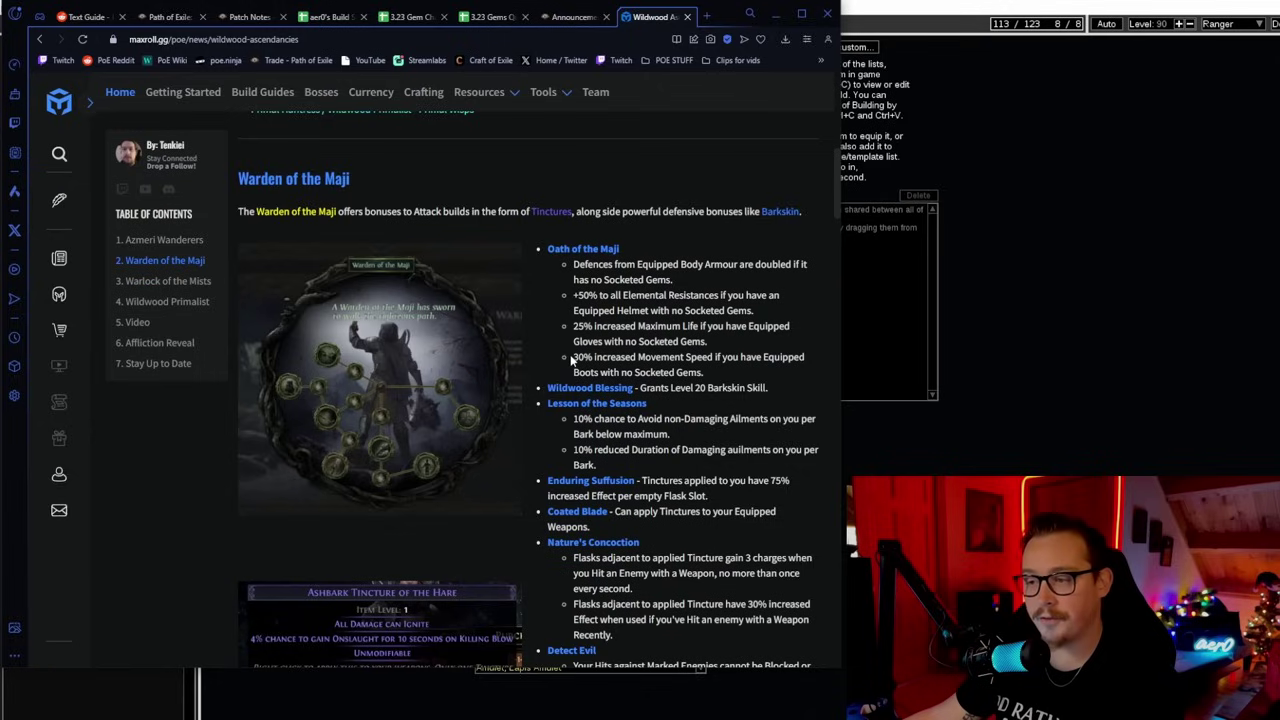
left_click_drag(572, 362, 720, 376)
left_click(712, 371)
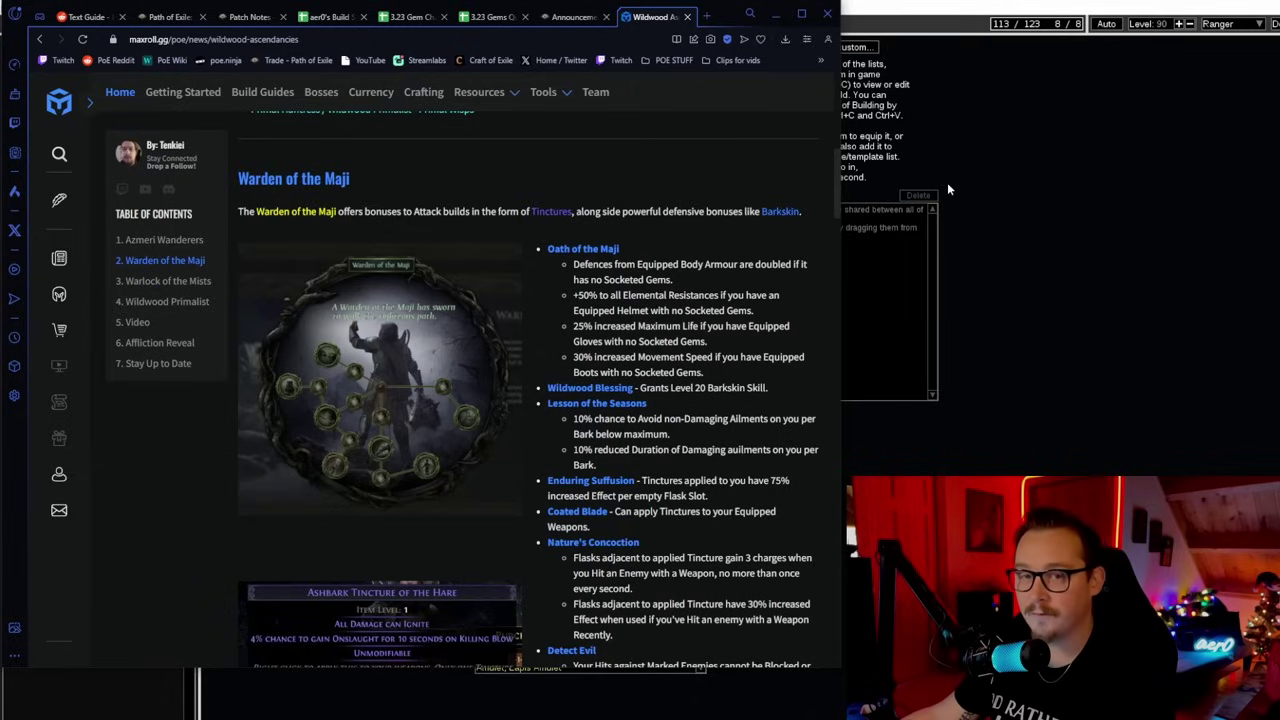
scroll(694, 366, "down", 2)
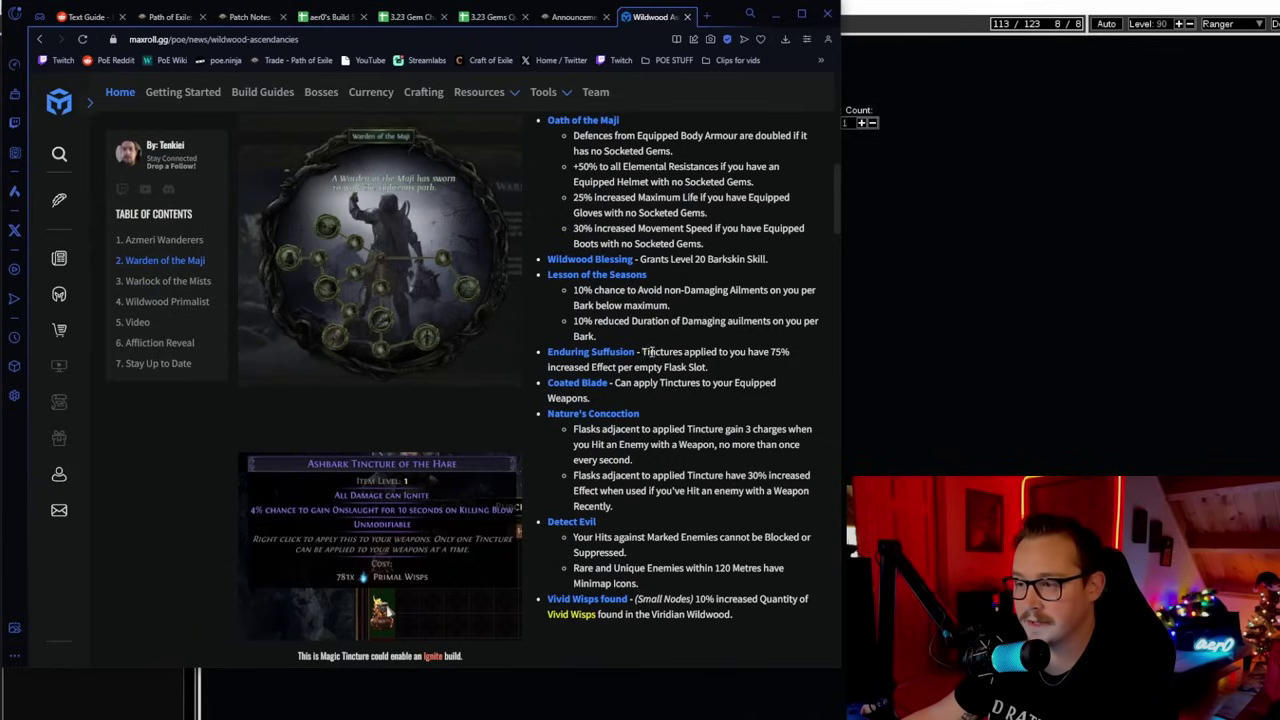
left_click_drag(641, 351, 760, 352)
left_click(735, 368)
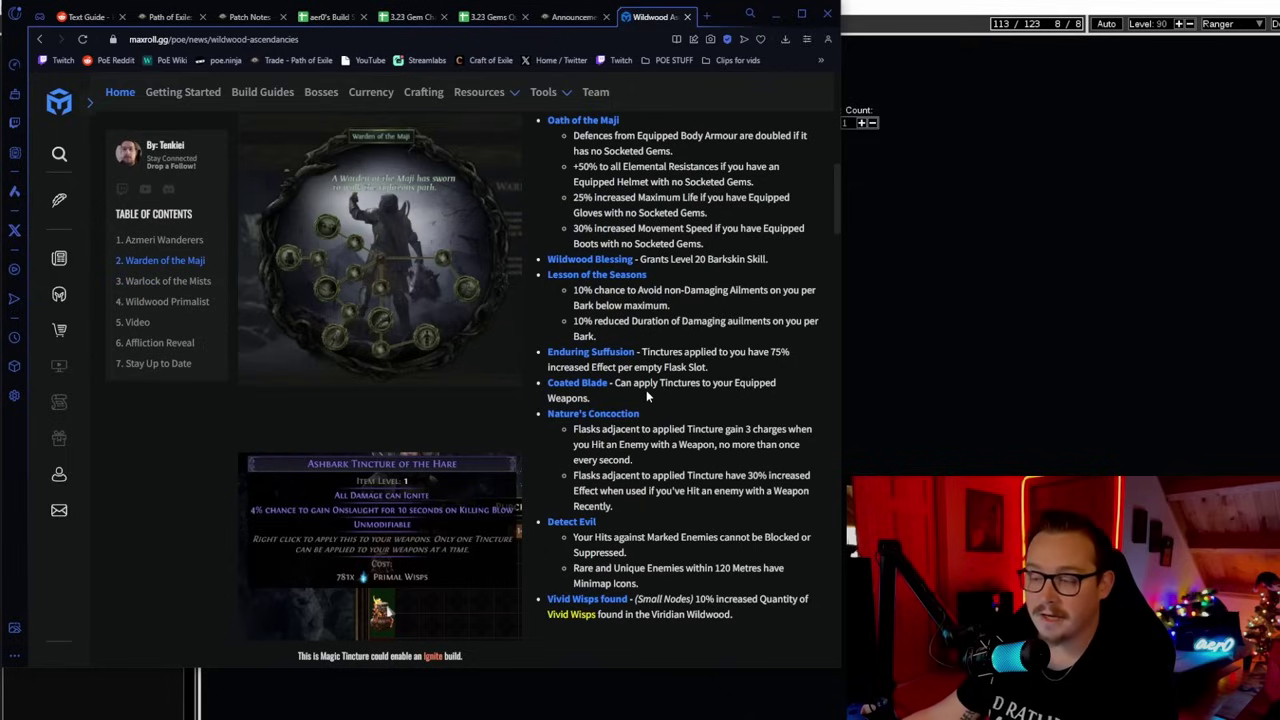
scroll(648, 397, "down", 1)
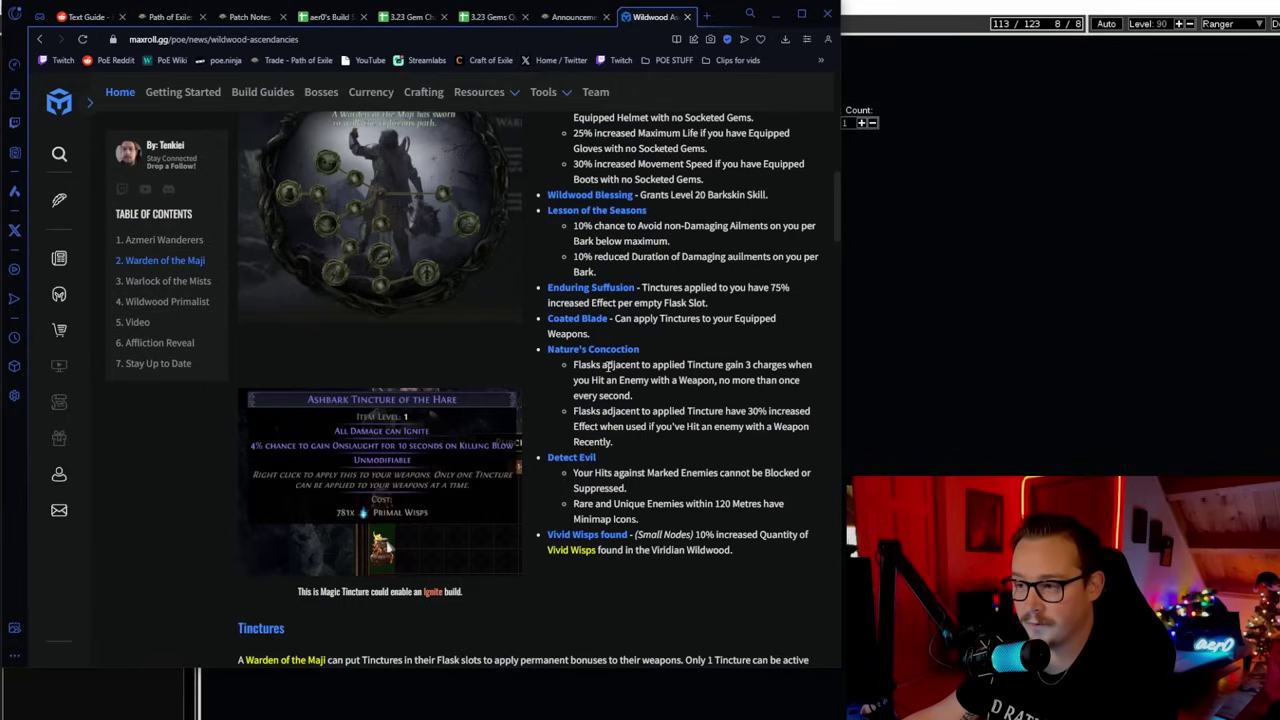
left_click_drag(604, 367, 655, 367)
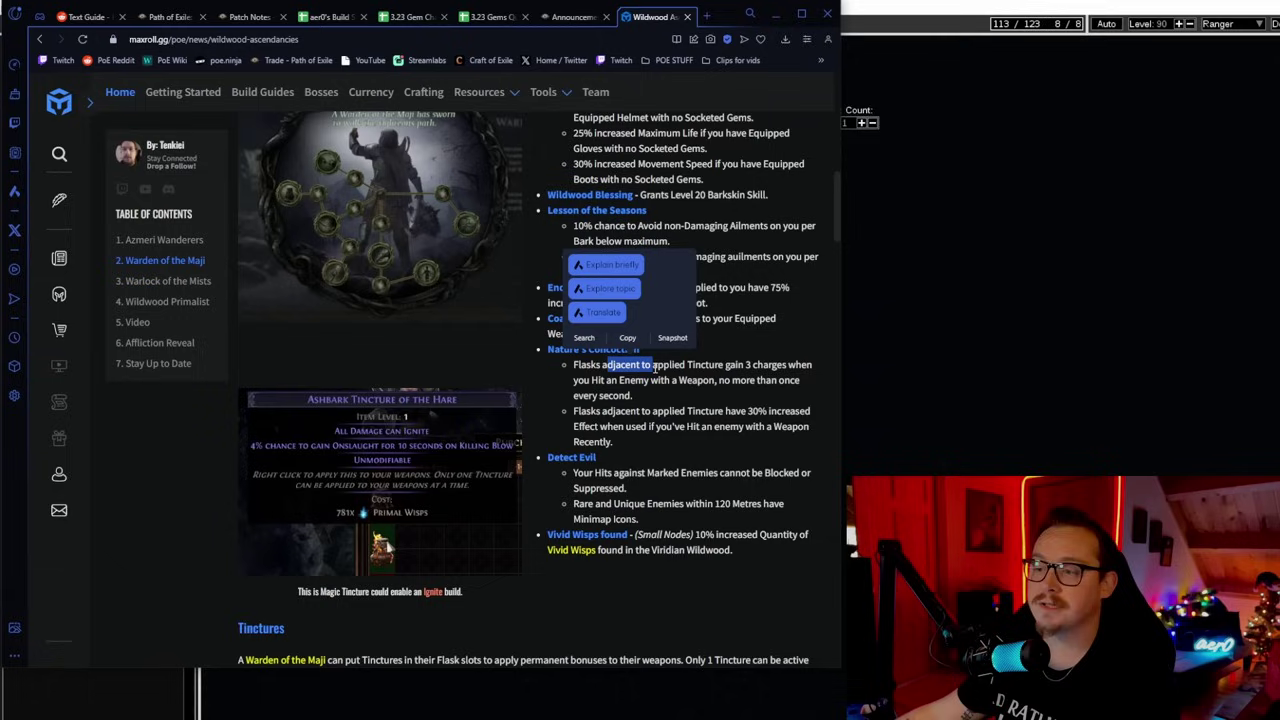
left_click(645, 398)
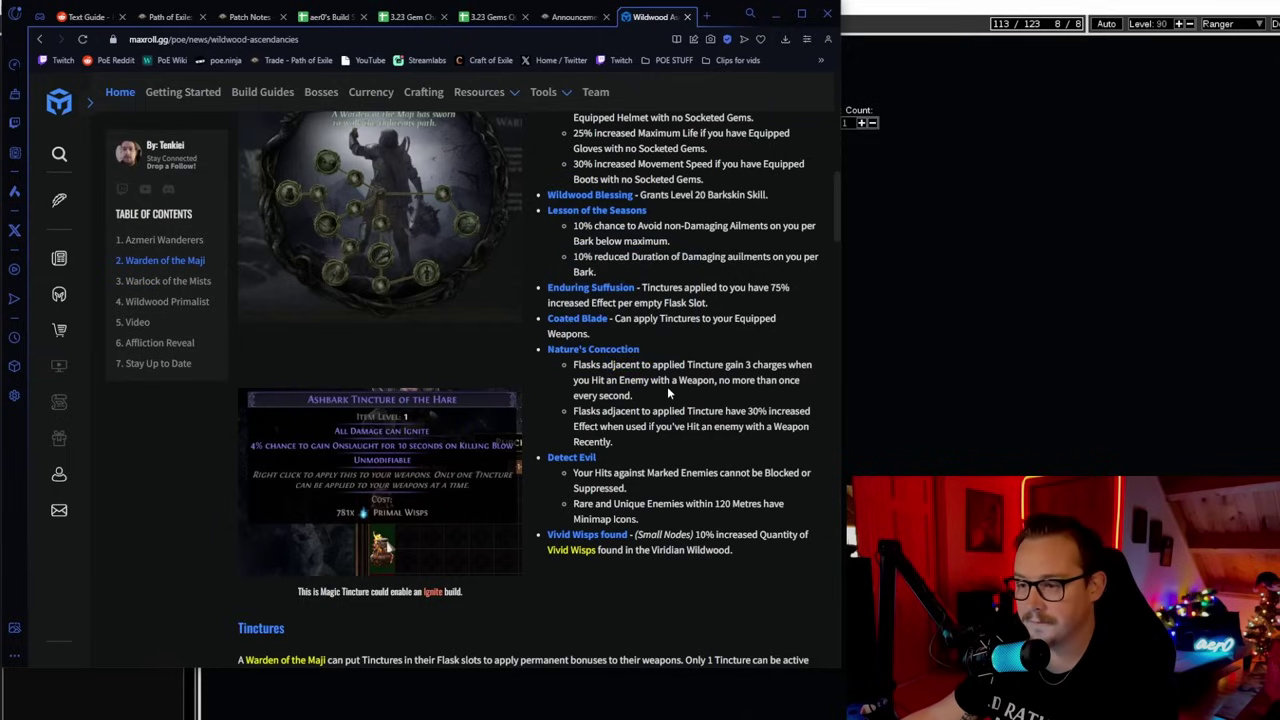
scroll(660, 390, "up", 3)
left_click_drag(243, 240, 393, 252)
left_click(645, 380)
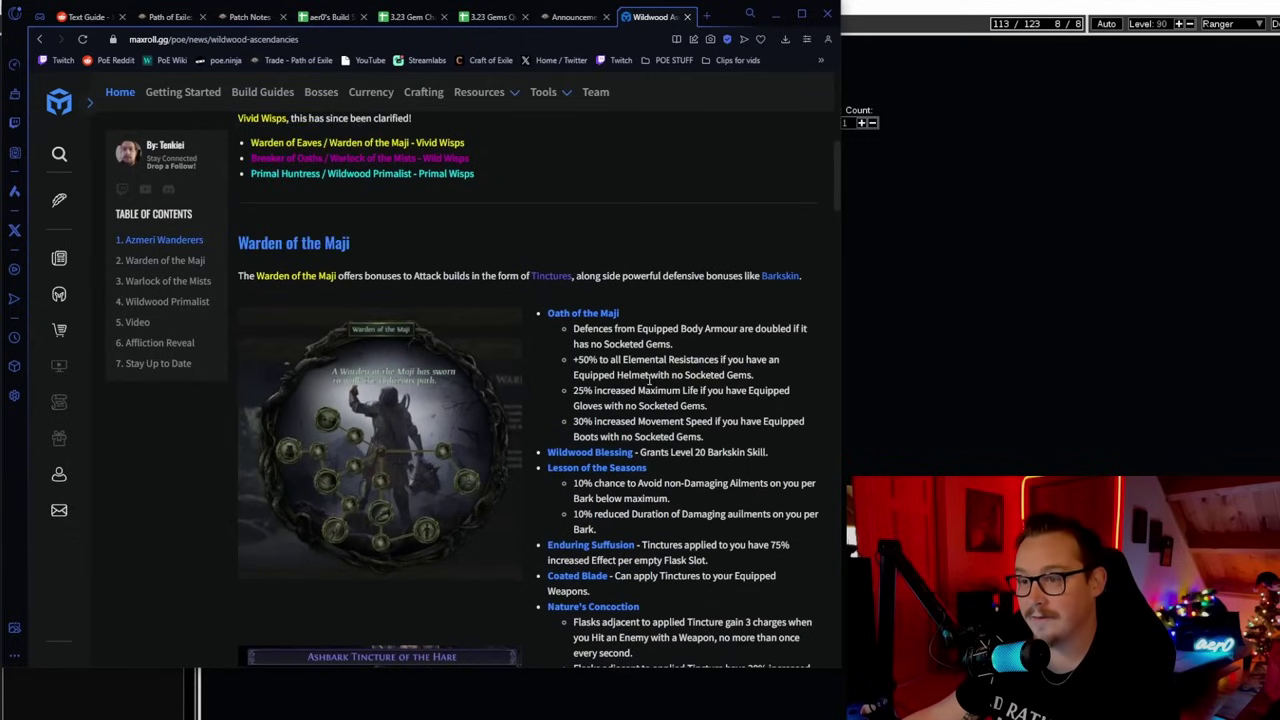
Examine the article's Wildwood Primalist section, including its ascendancy nodes, Charm Socket and Charms.
scroll(650, 378, "down", 10)
scroll(650, 373, "down", 10)
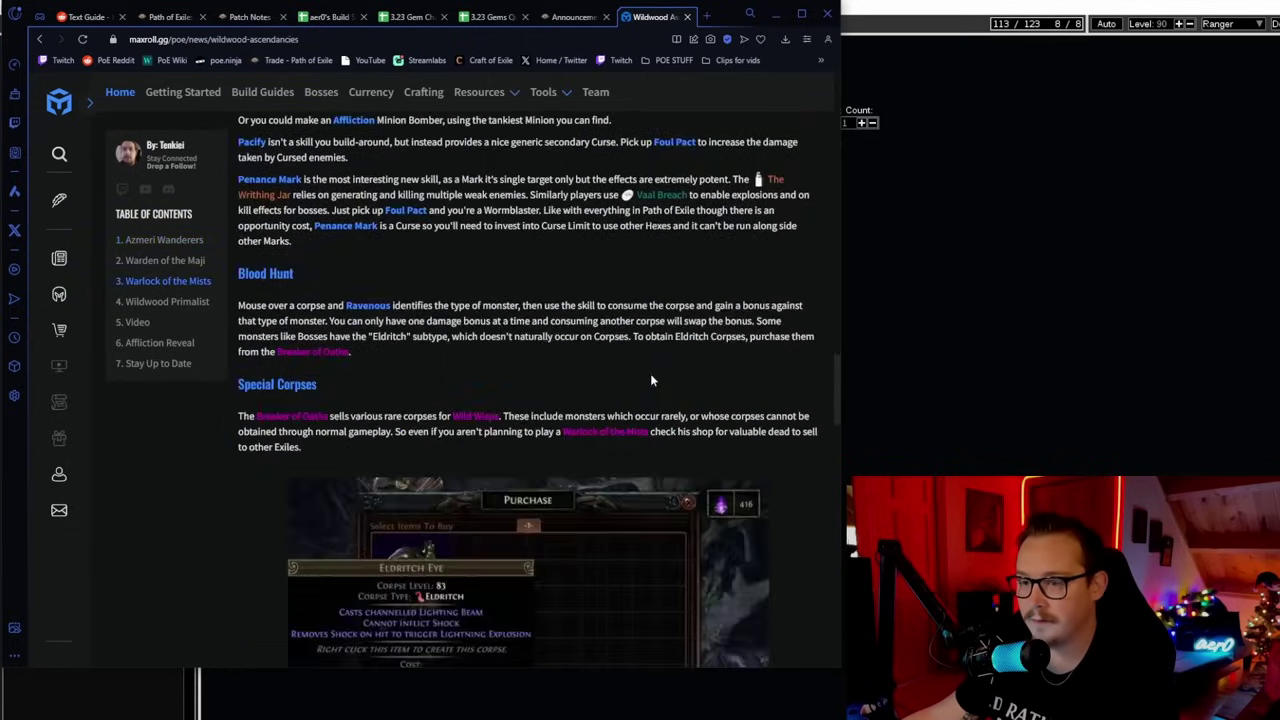
scroll(651, 375, "down", 1)
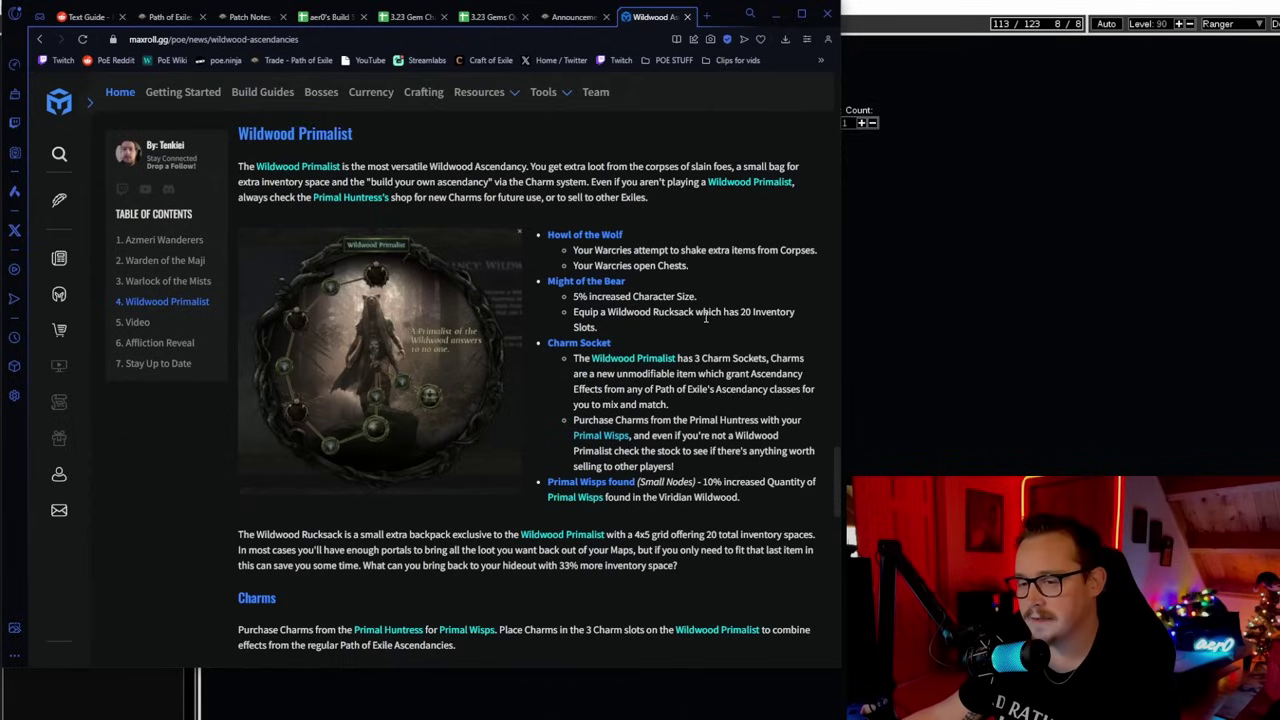
scroll(697, 311, "down", 3)
scroll(697, 311, "up", 3)
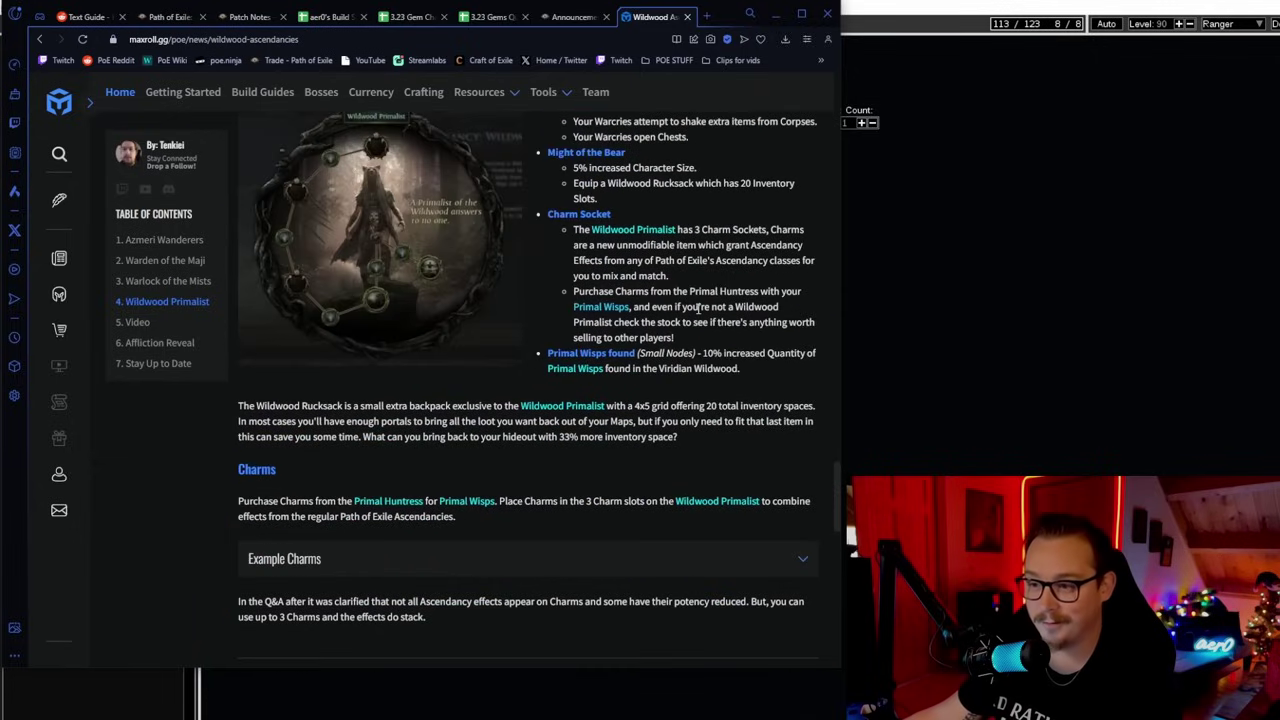
scroll(680, 280, "up", 6)
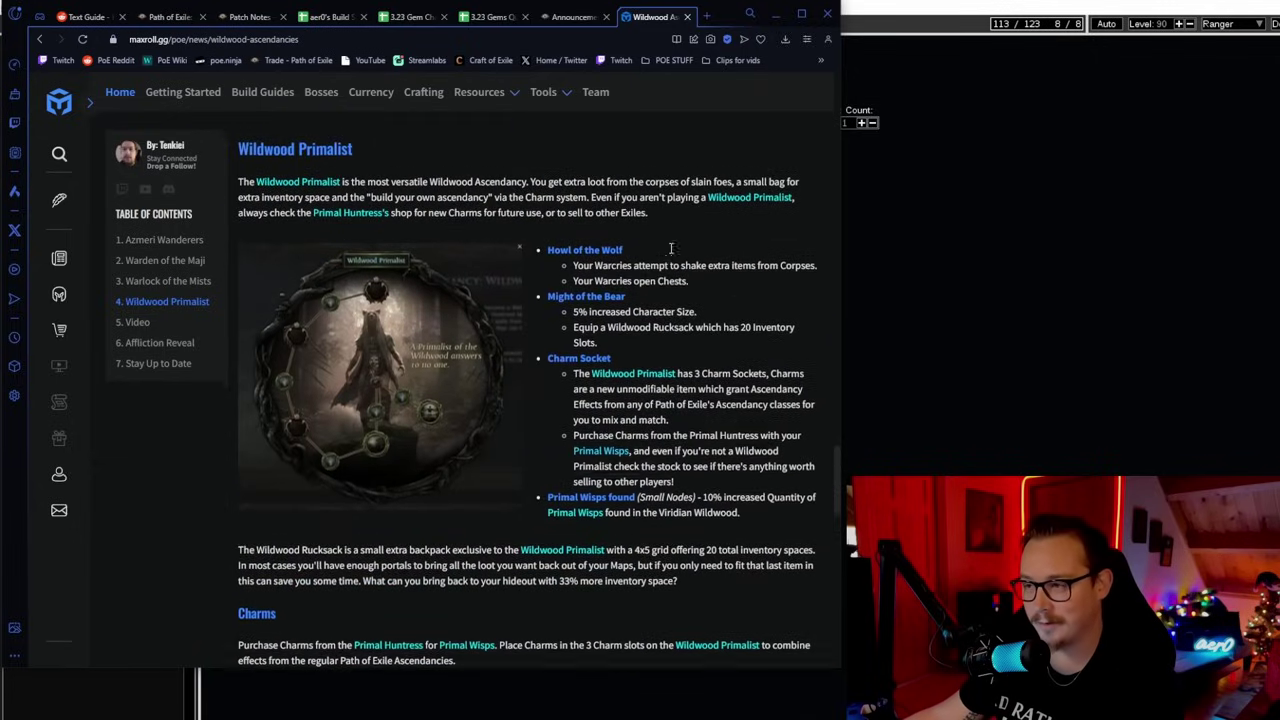
Revisit the Warden of the Maji node list and switch back to the Path of Building items view.
scroll(667, 255, "up", 10)
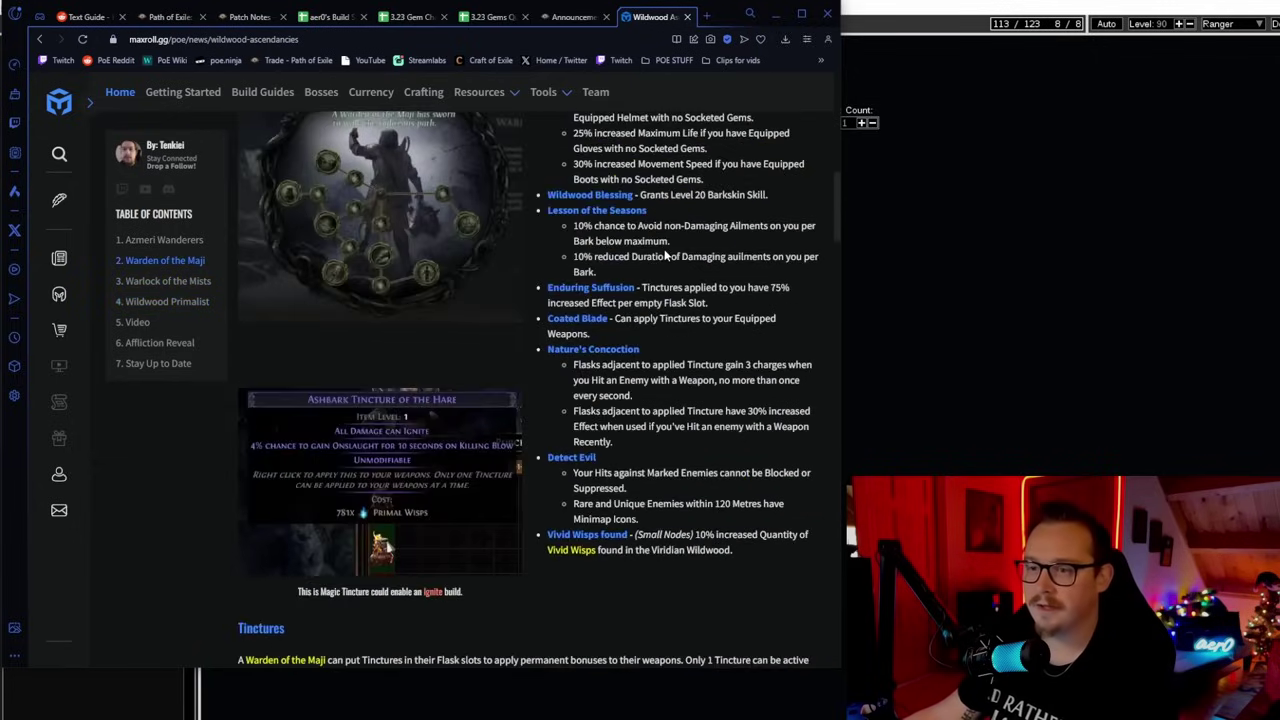
scroll(664, 255, "down", 1)
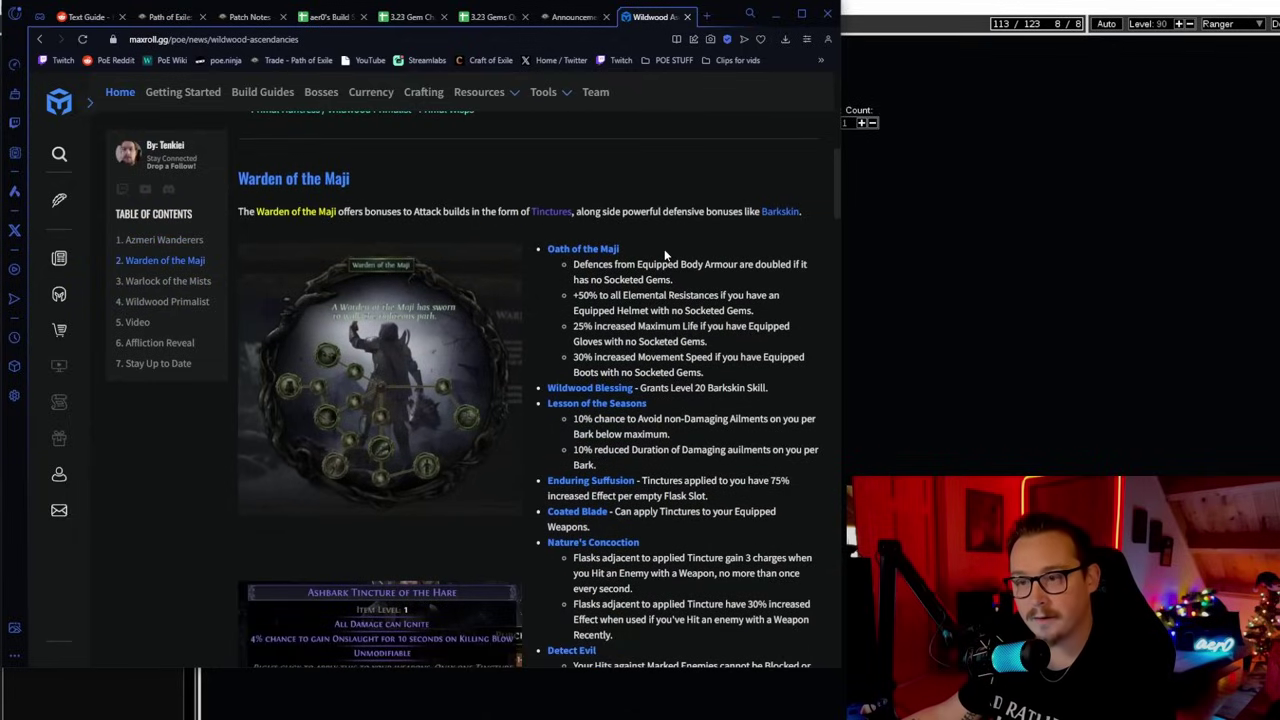
left_click(957, 331)
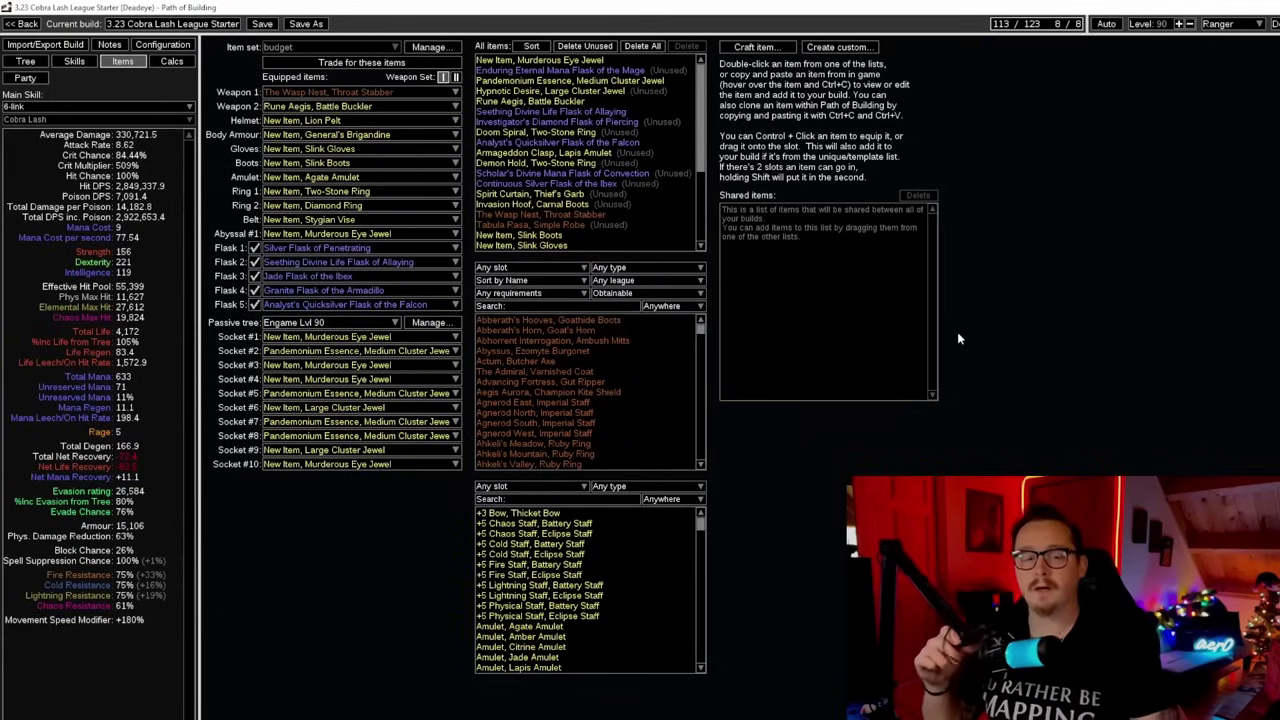